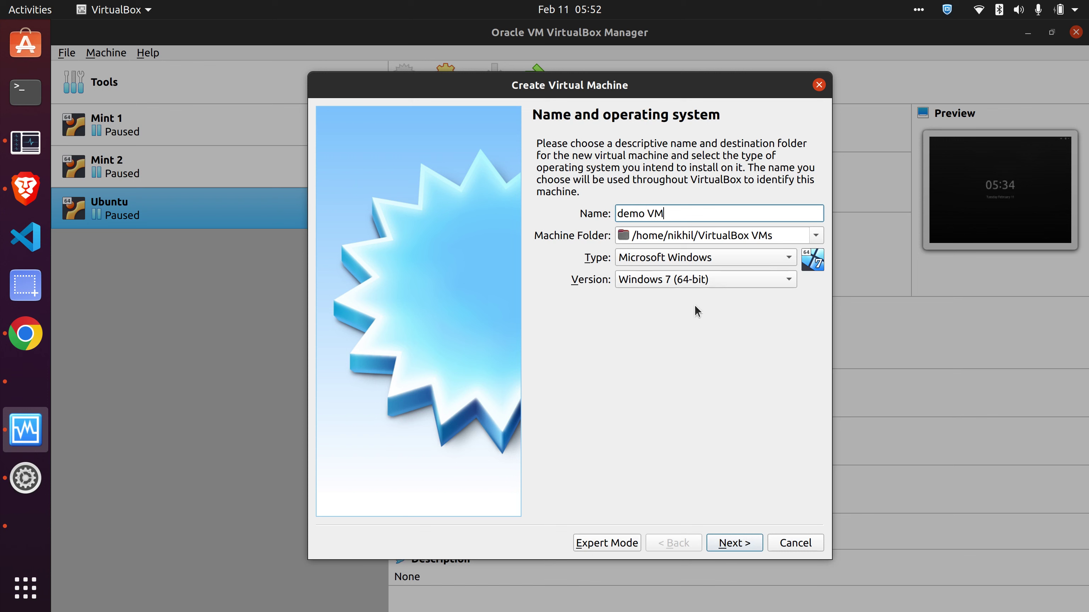
- Set the VM type to Linux, Ubuntu (64-bit), then check host memory in Mission Center
left_click(706, 258)
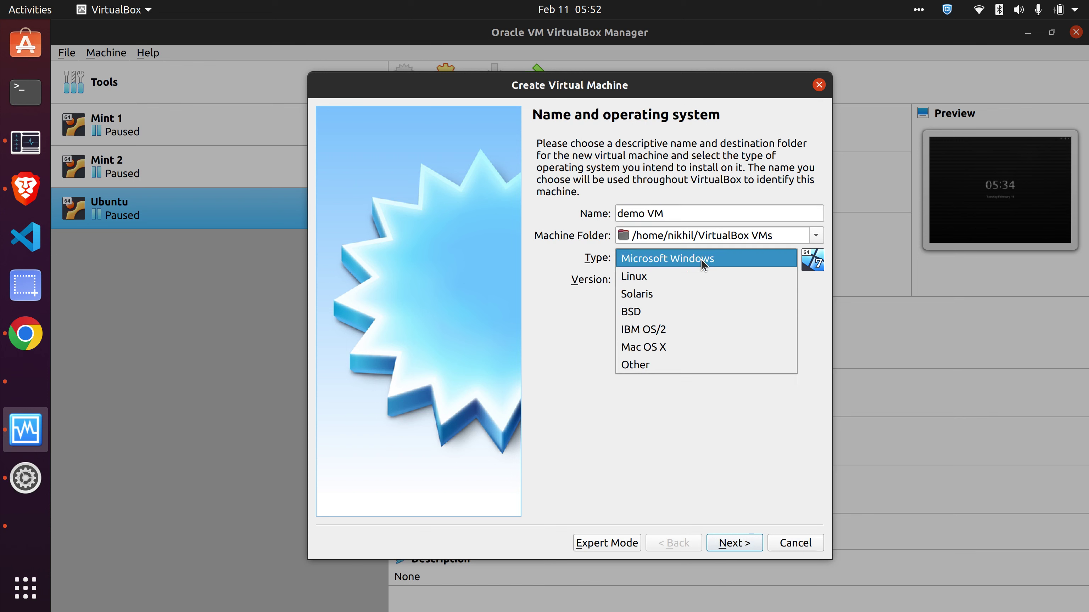
left_click(710, 284)
left_click(660, 285)
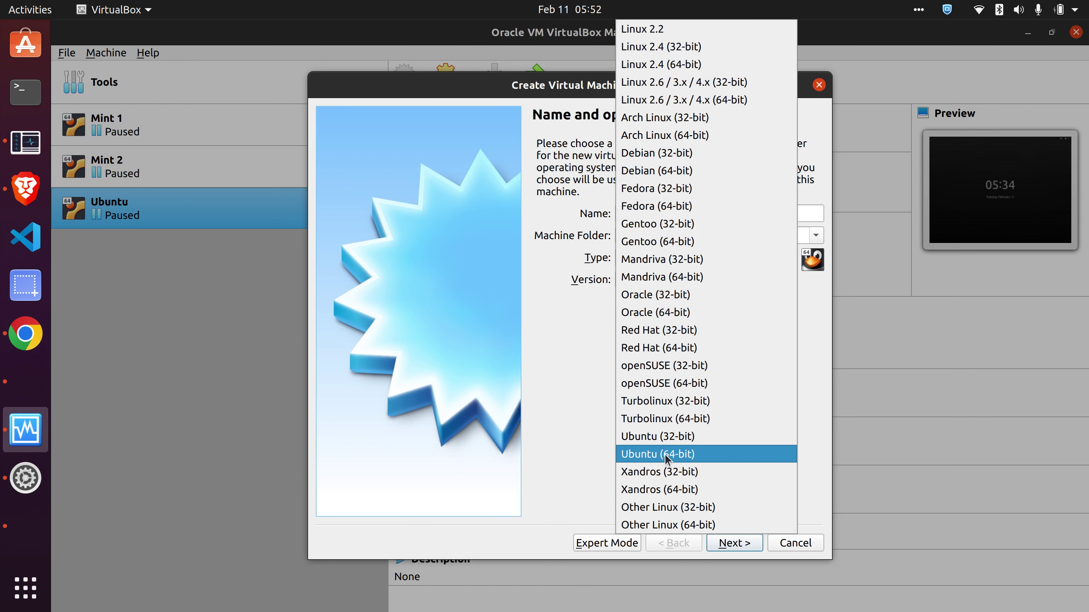
left_click(701, 455)
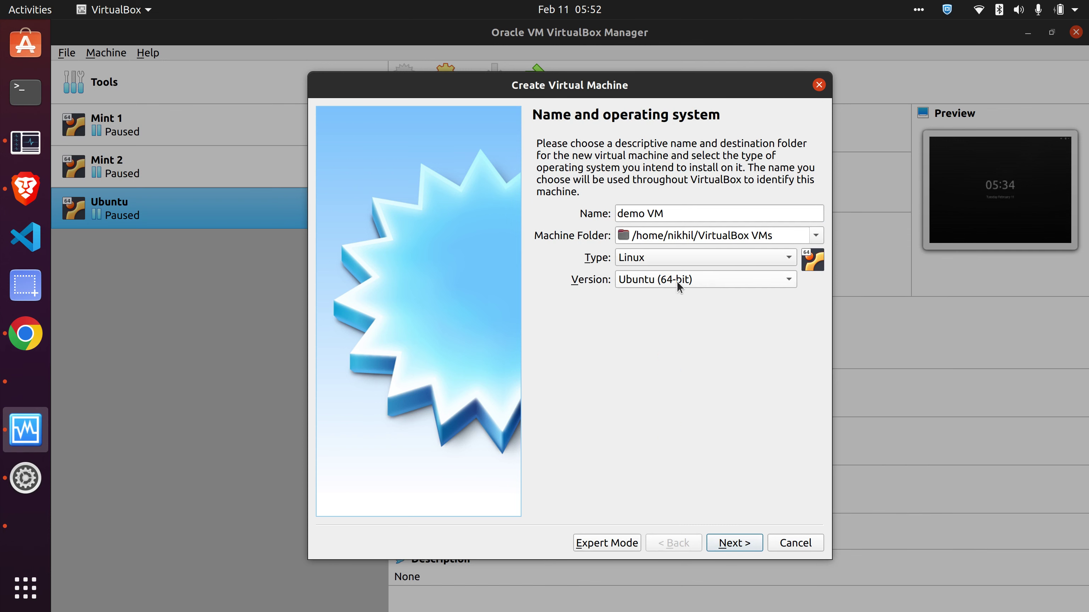
left_click(752, 544)
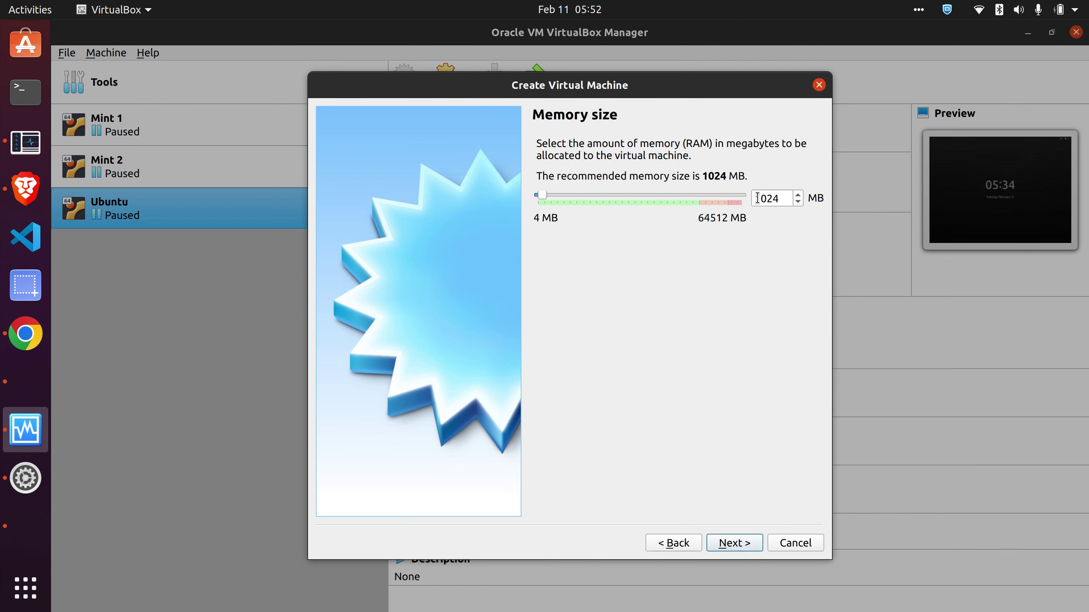
left_click(25, 142)
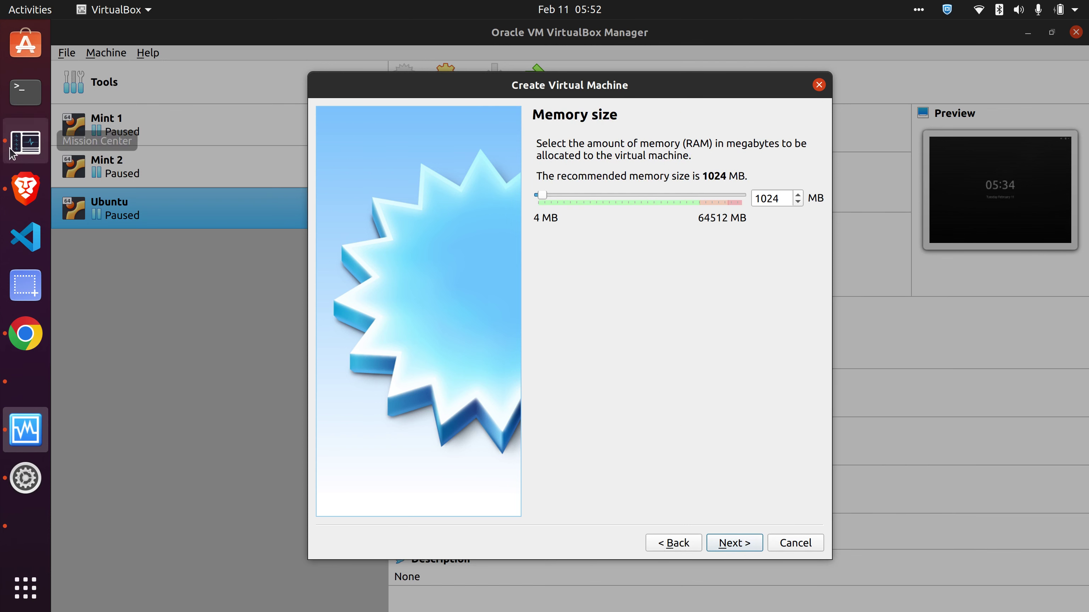
left_click(85, 53)
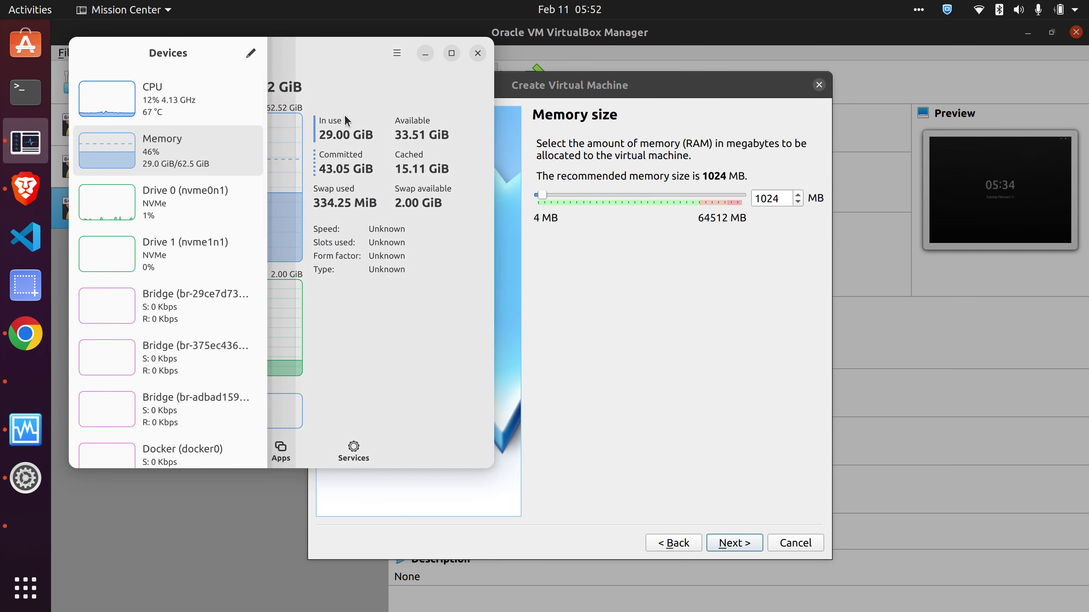
- Review host memory details, then raise the new VM's memory from 1024 to 4096 MB
left_click(360, 123)
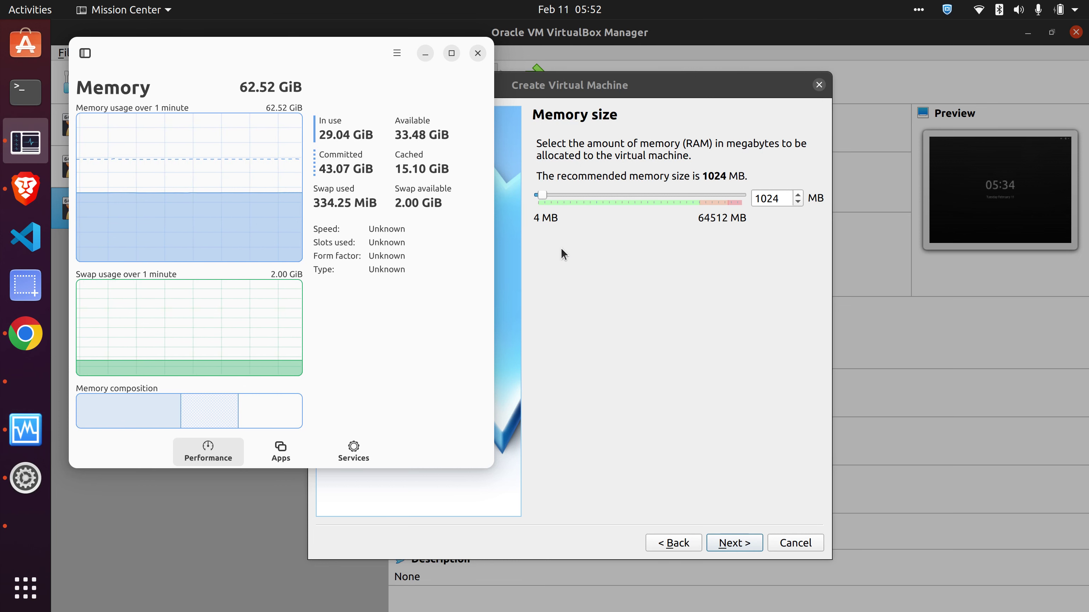
left_click(594, 206)
left_click_drag(548, 200, 554, 200)
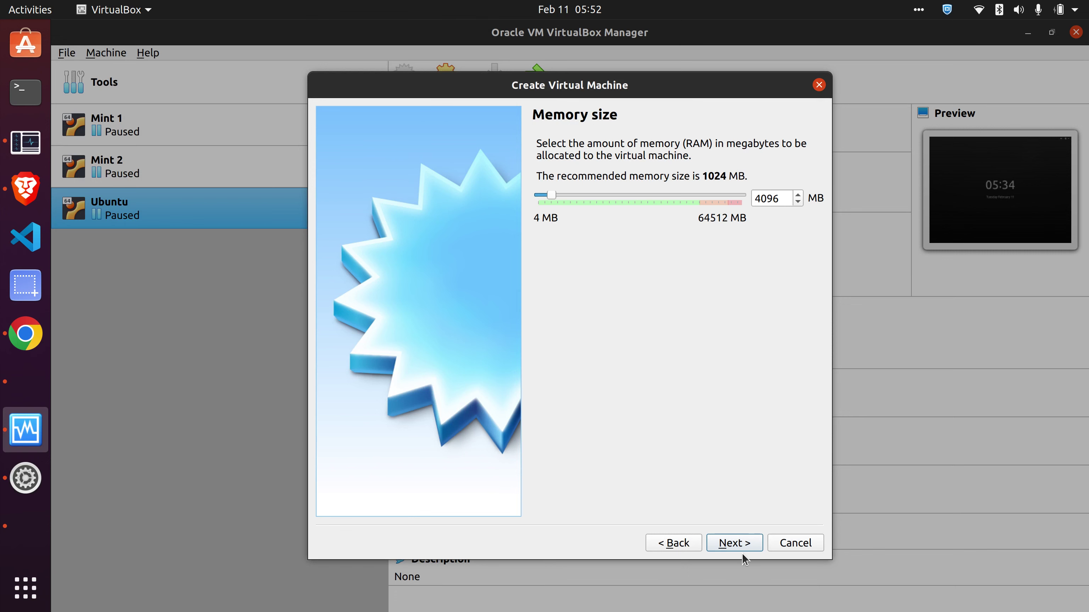
- Create a new dynamically allocated VDI hard disk sized 20.00 GB to finish demo VM
left_click(734, 543)
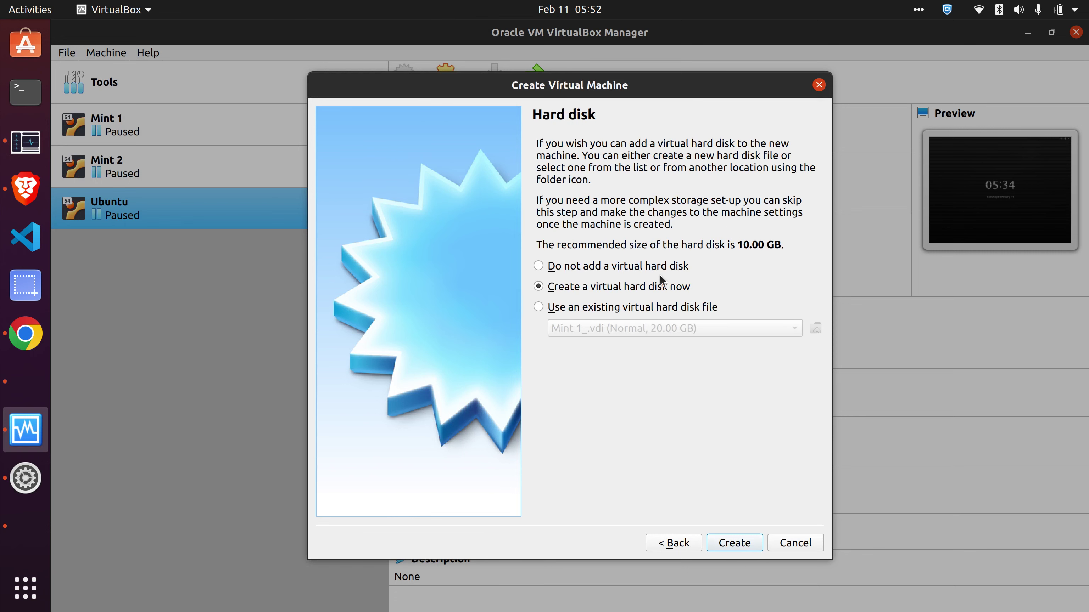
left_click(729, 549)
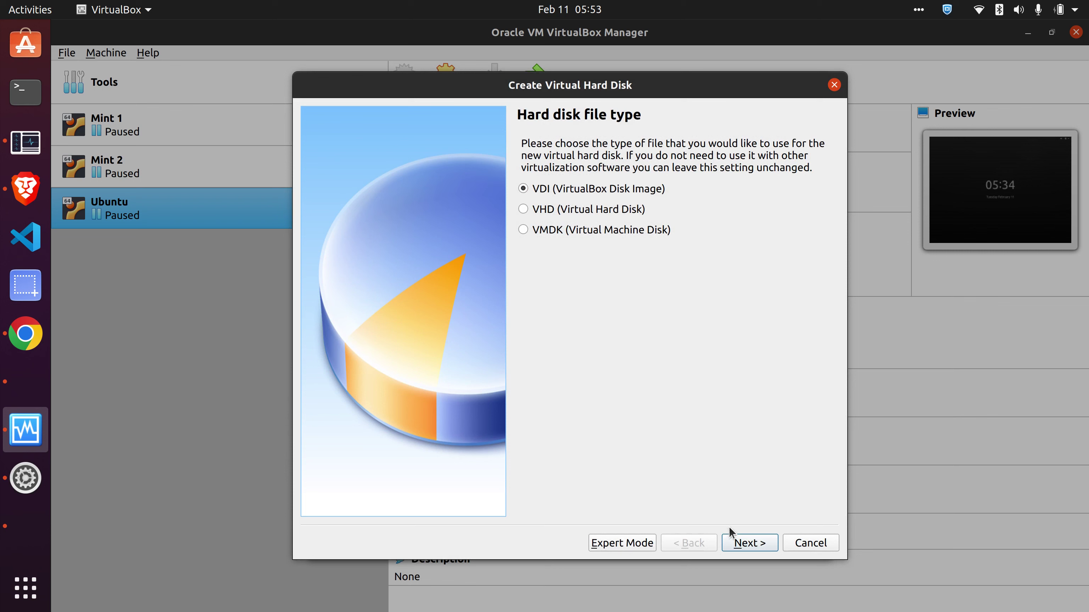
left_click(743, 545)
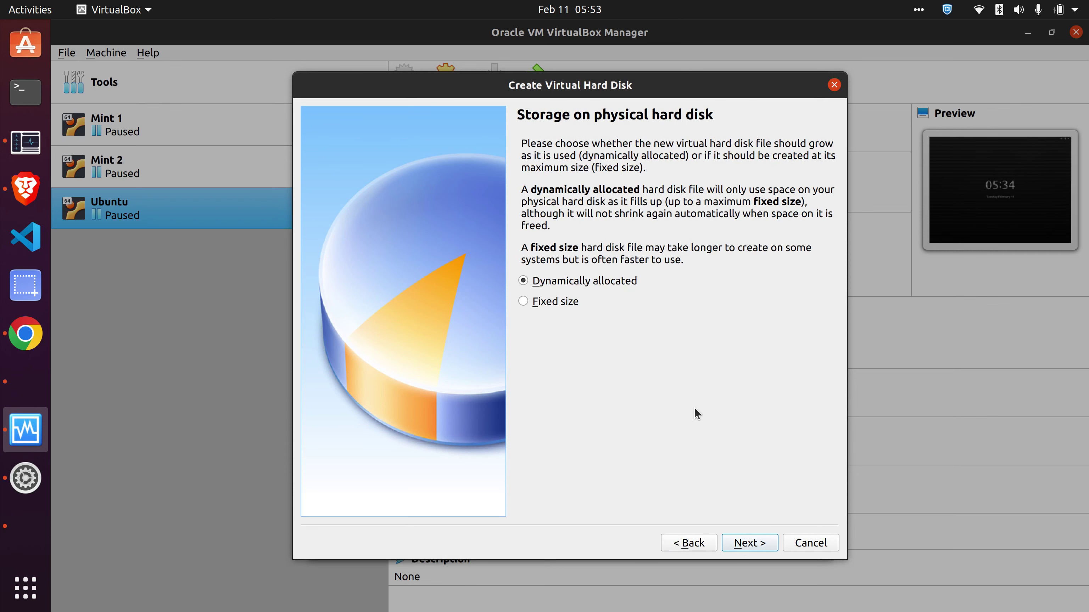
left_click(755, 547)
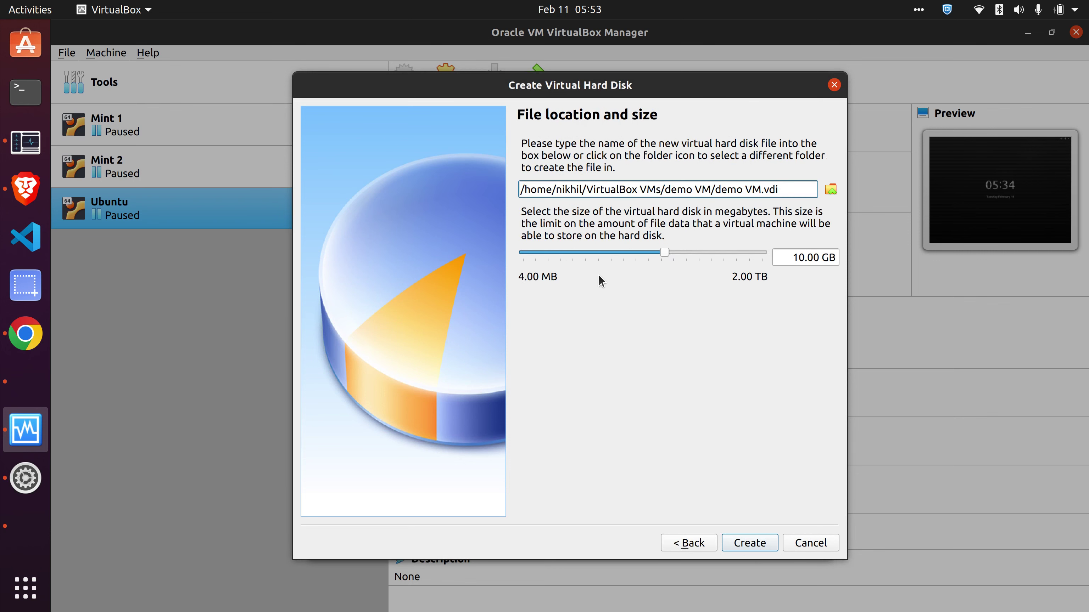
left_click_drag(800, 257, 783, 256)
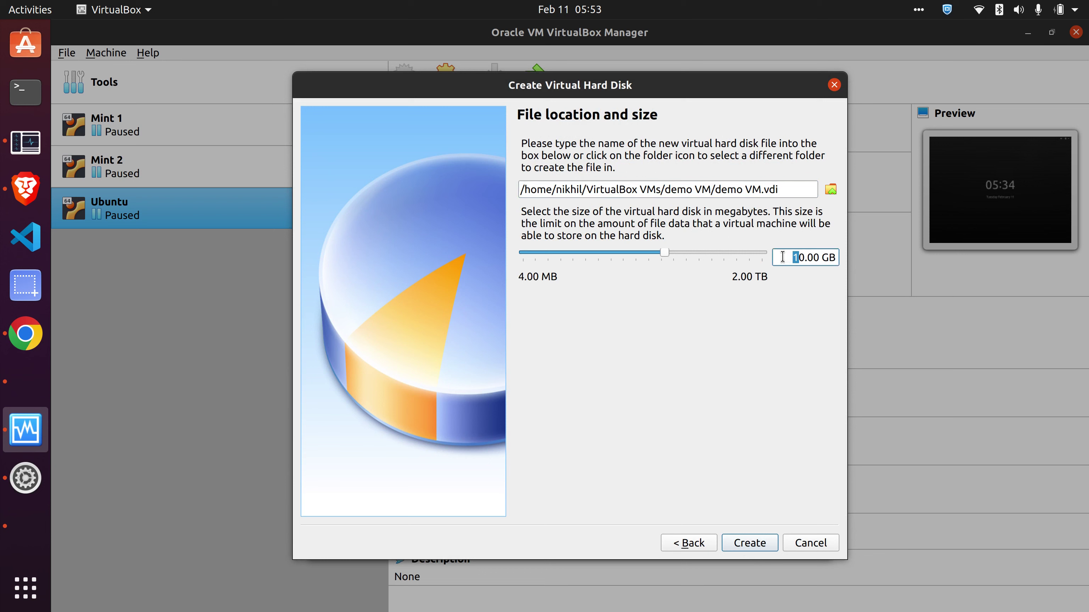
type("2")
left_click(751, 543)
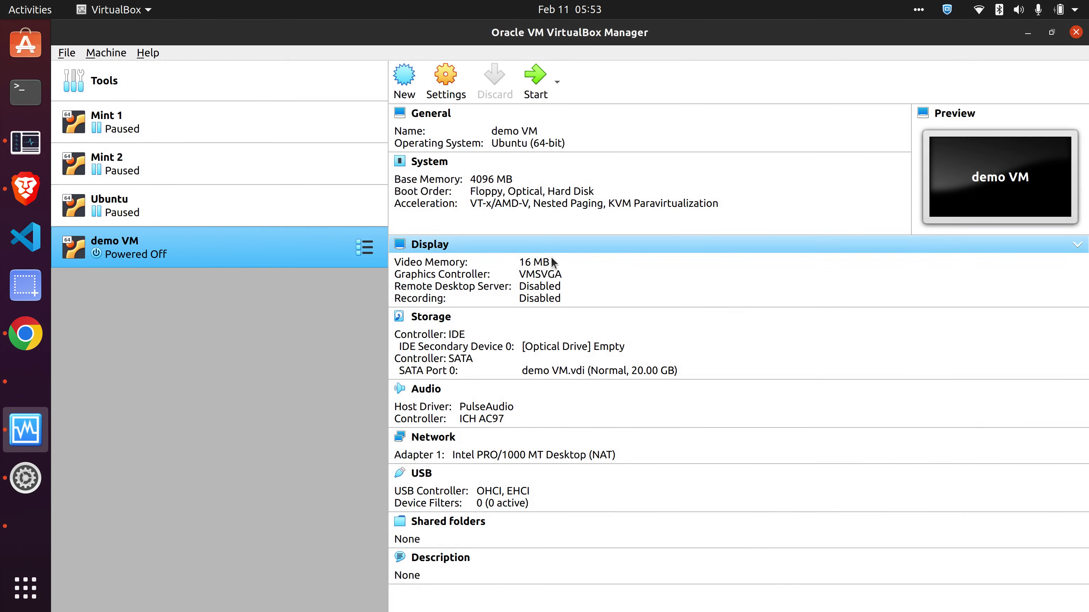
- Open demo VM's settings and look over its Storage disk, Display and System pages
left_click(445, 81)
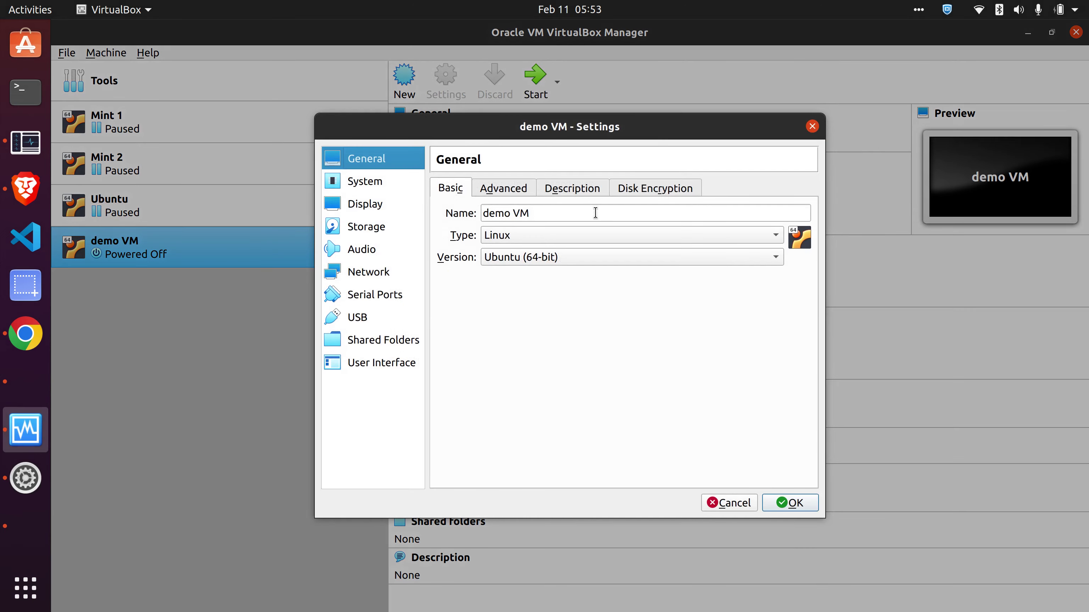
left_click(374, 228)
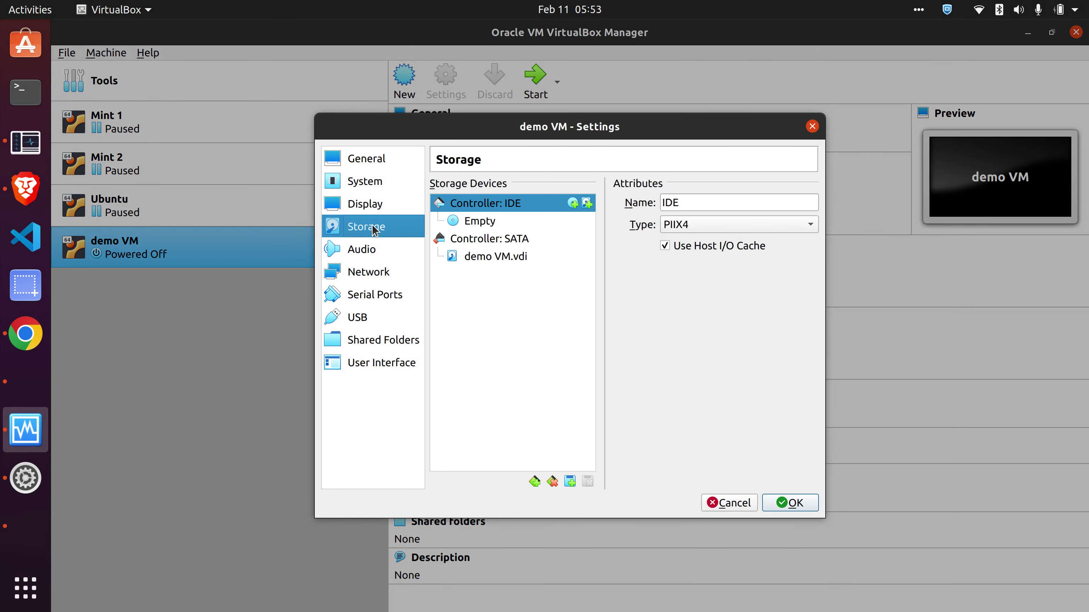
left_click(472, 259)
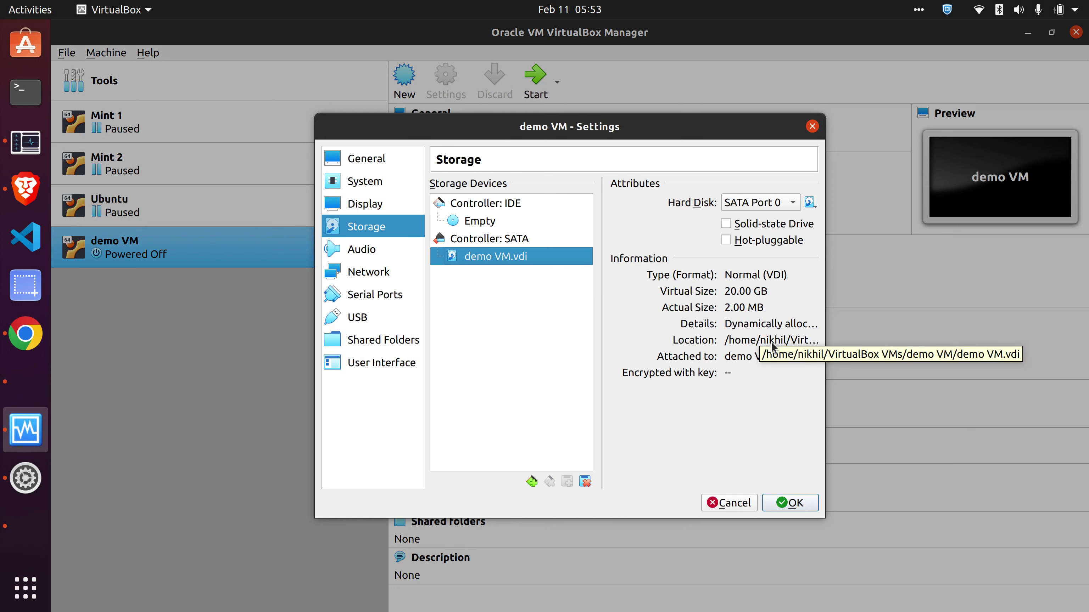
left_click(369, 204)
left_click(370, 181)
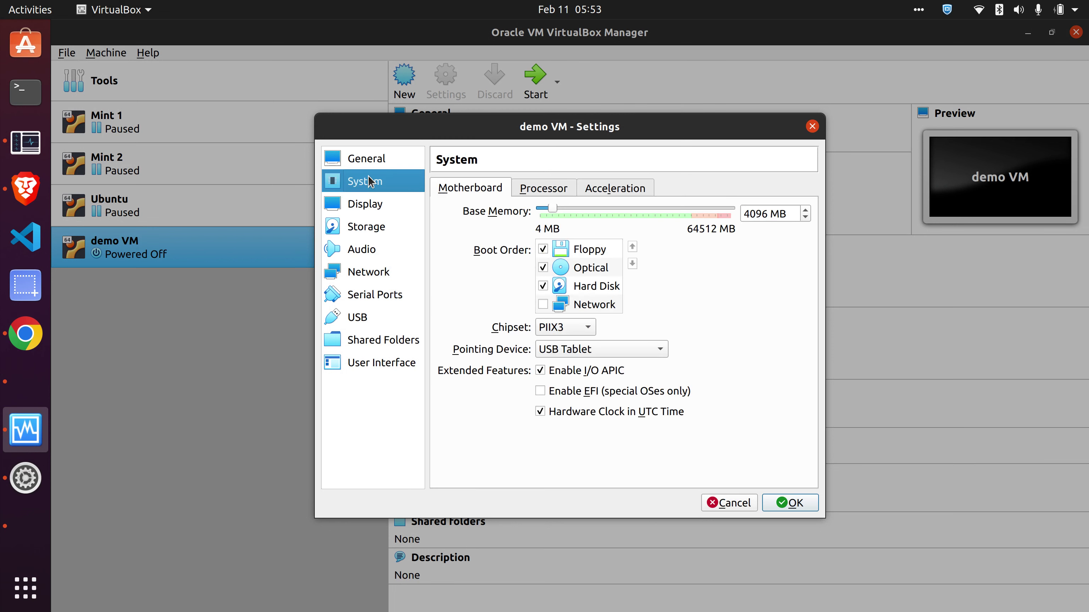
left_click(374, 168)
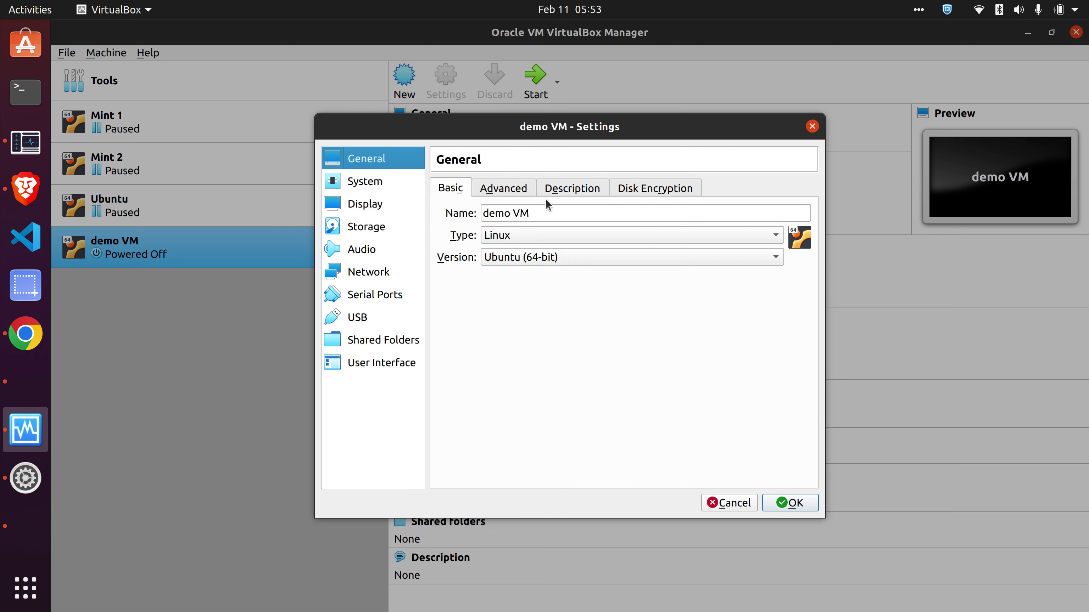
- Browse the General page's Advanced, Description and Disk Encryption options, then view Network
left_click(526, 193)
left_click(553, 194)
left_click(514, 193)
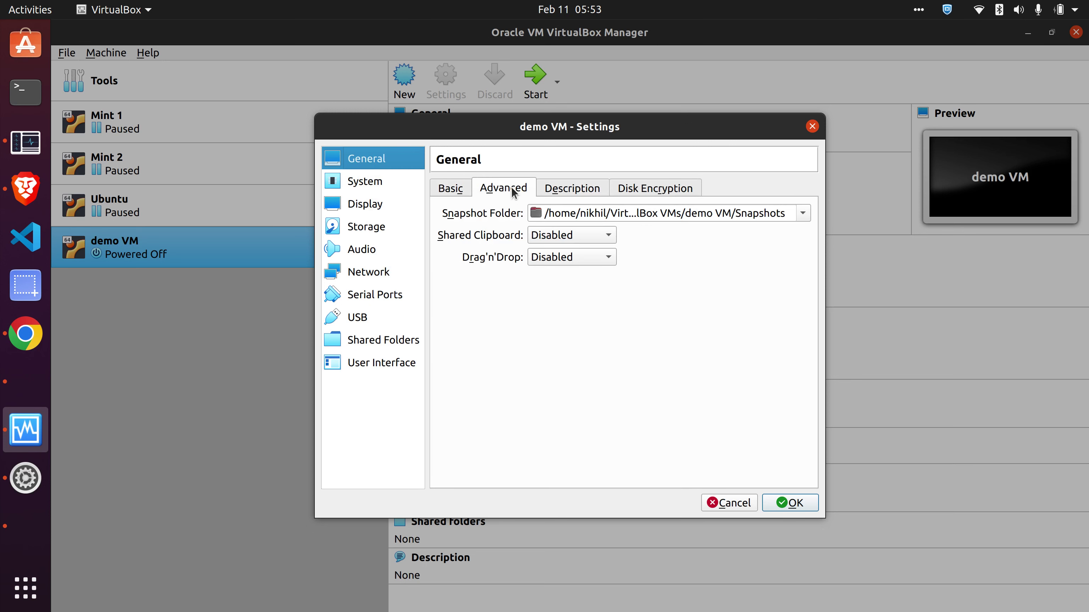
left_click(585, 191)
left_click(640, 191)
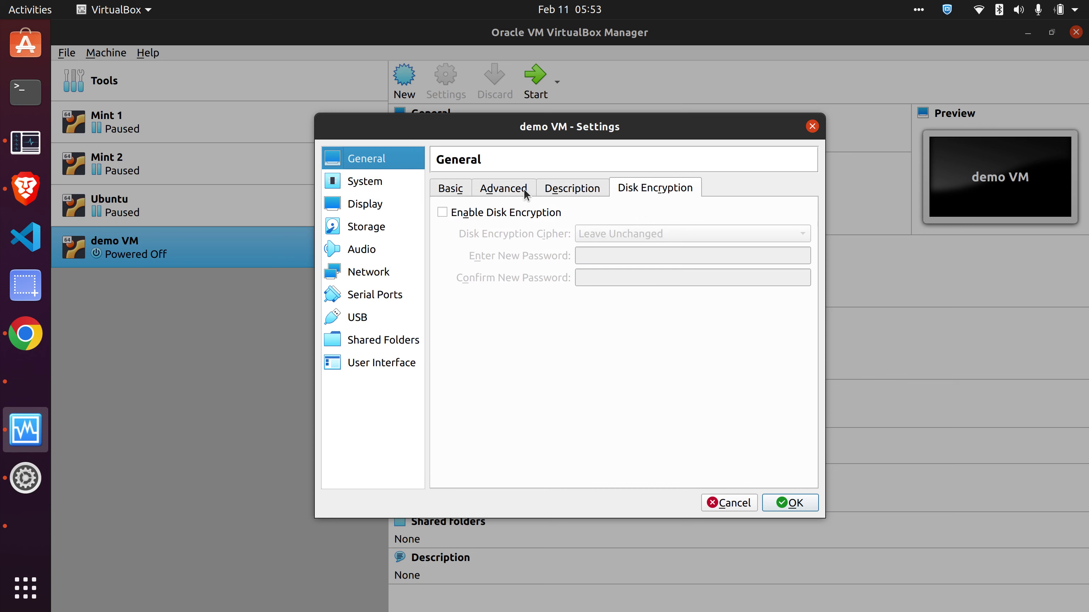
left_click(462, 192)
left_click(367, 280)
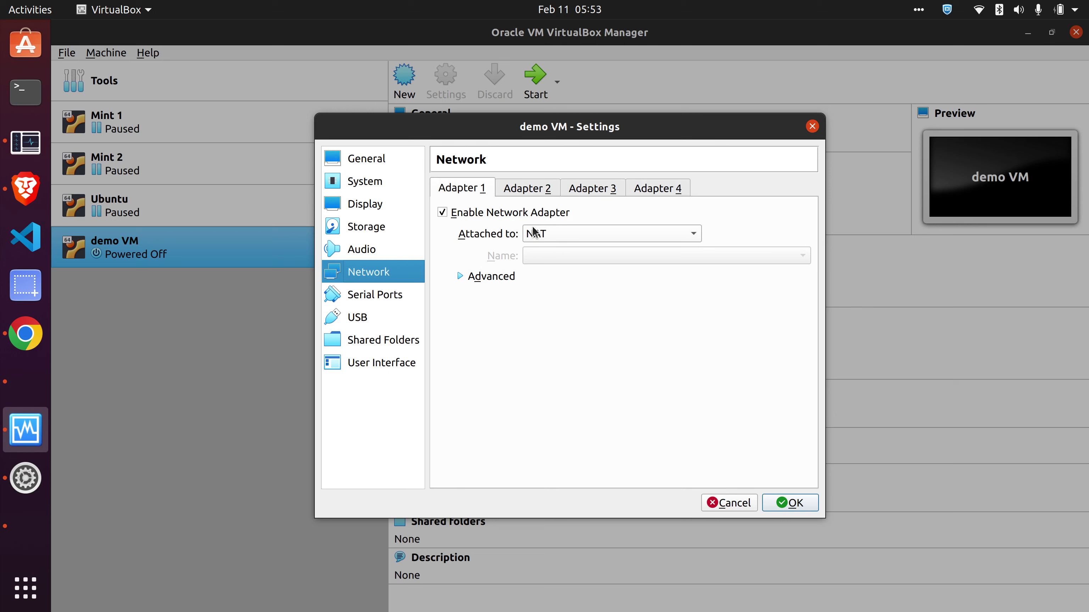
- Enable Adapter 2 on Internal Network while leaving Adapter 1 attached to NAT
left_click(523, 190)
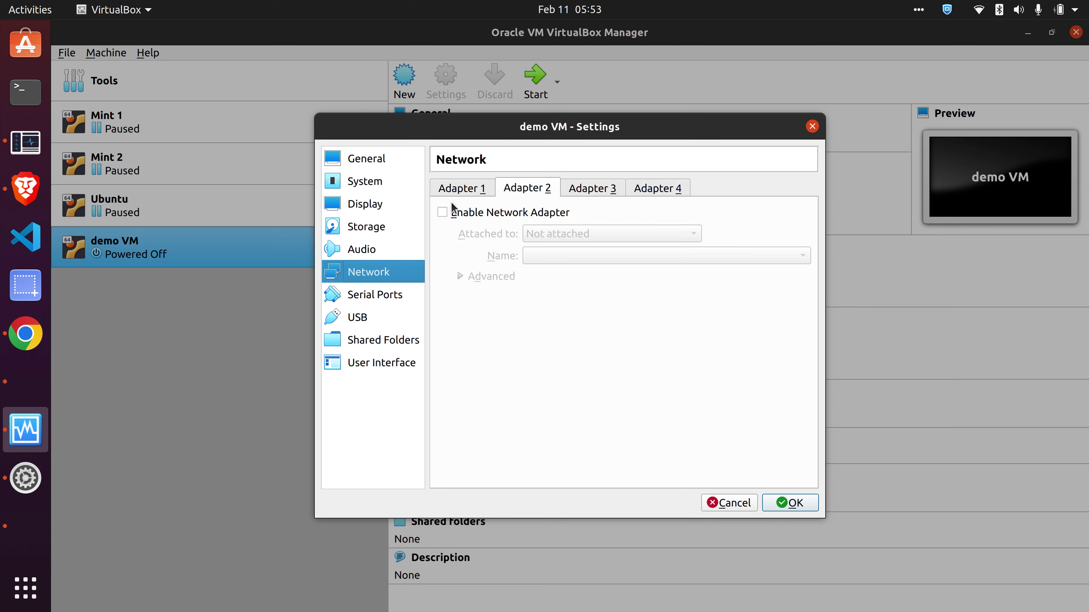
left_click(442, 213)
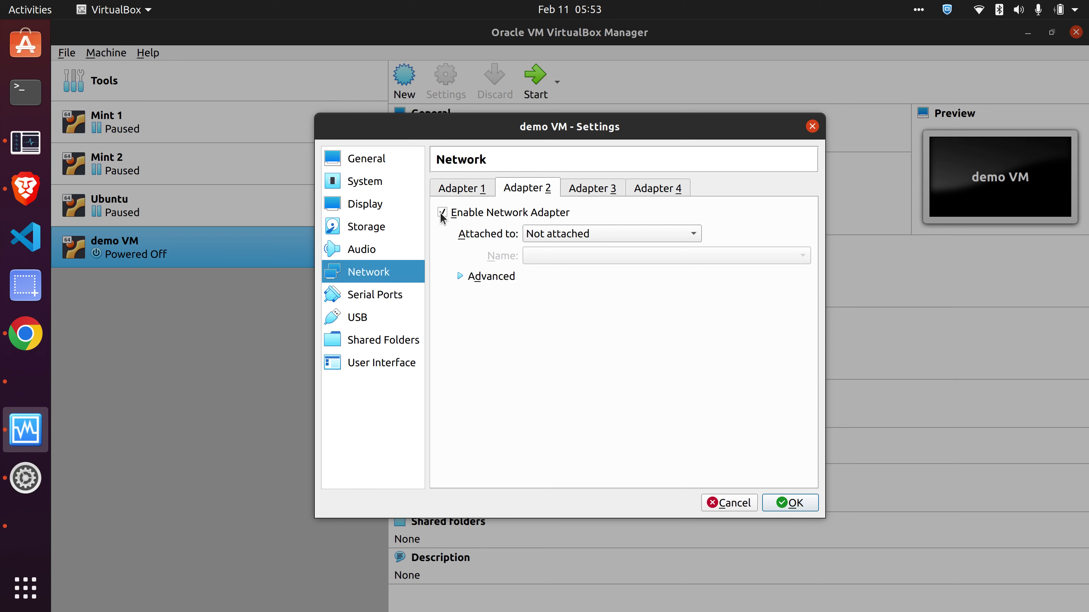
left_click(608, 241)
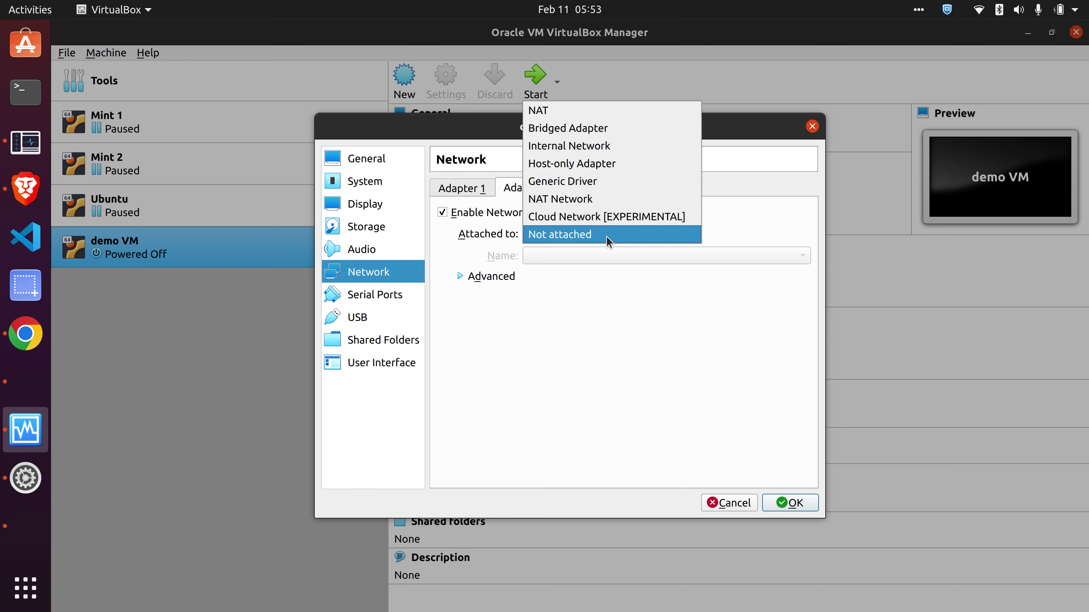
left_click(586, 147)
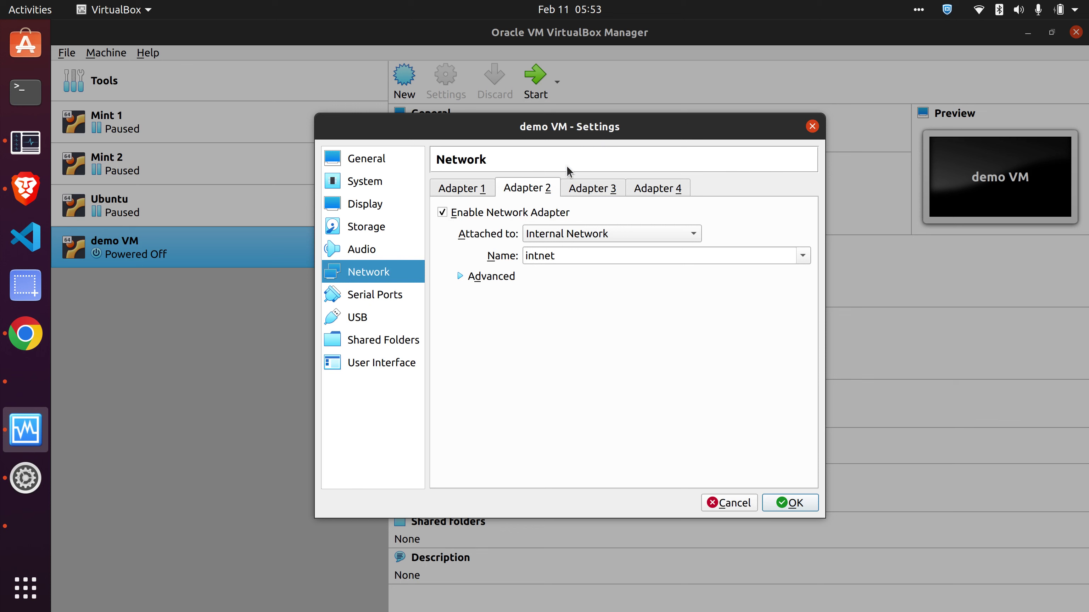
left_click(466, 190)
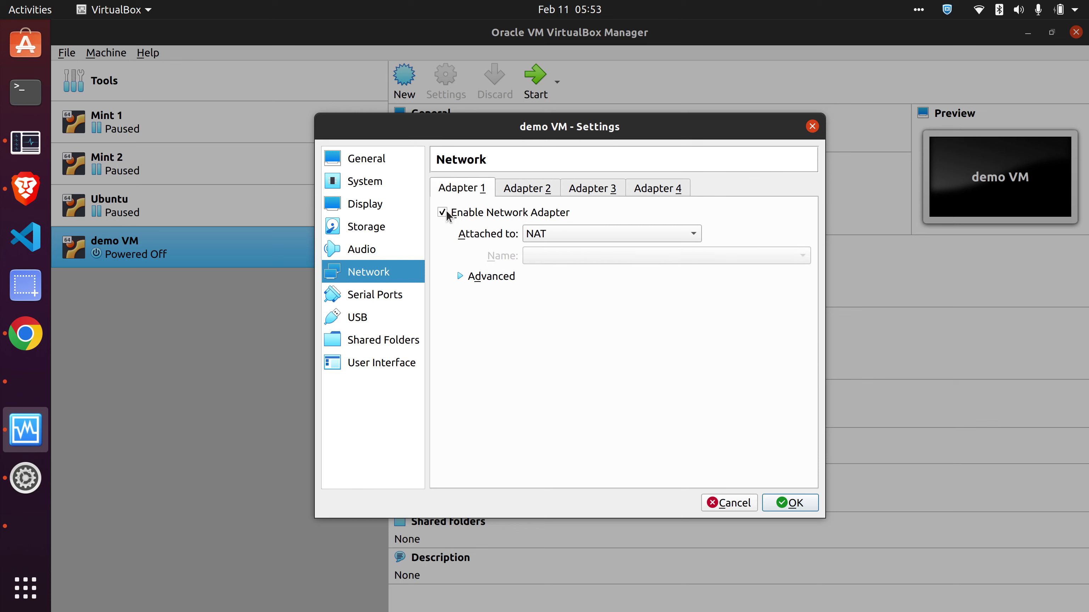
left_click(569, 232)
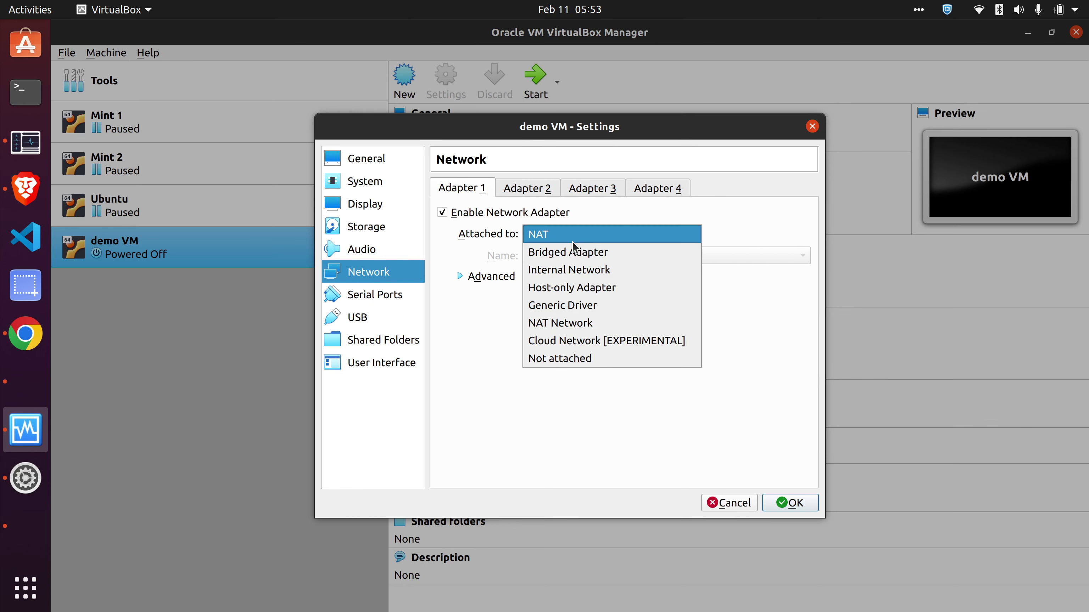
left_click(460, 262)
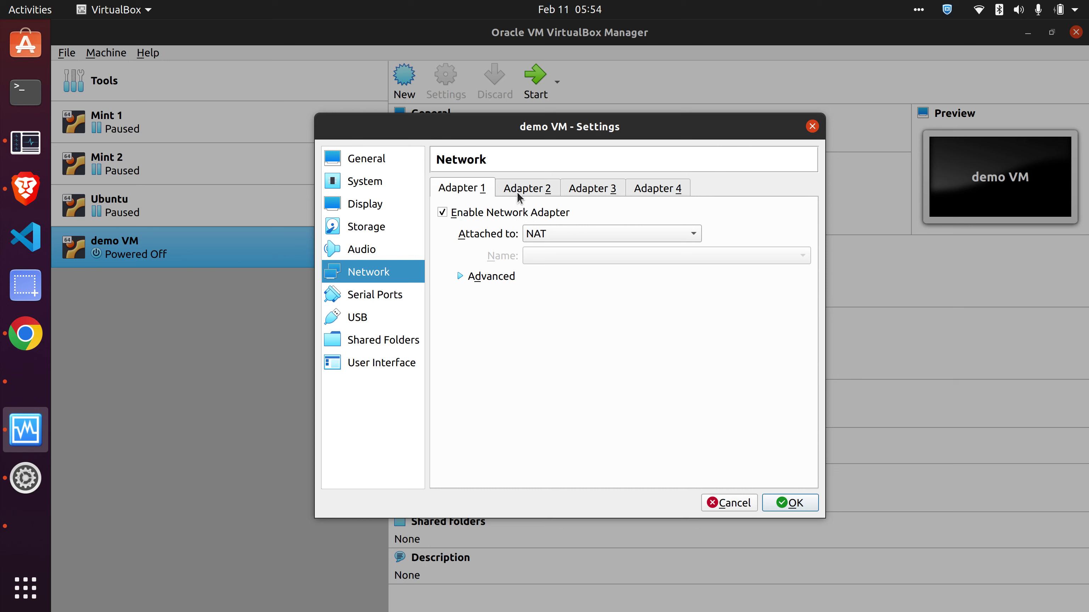
- Check Adapter 2's intnet name and Promiscuous Mode Deny, then cancel without saving
left_click(545, 189)
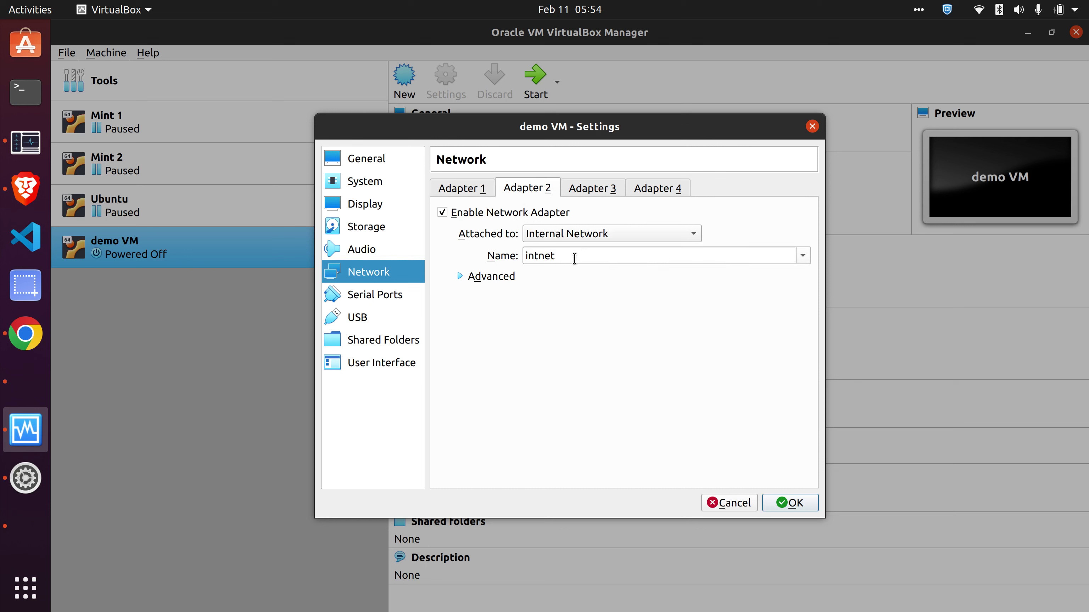
left_click_drag(575, 258, 506, 257)
left_click(459, 277)
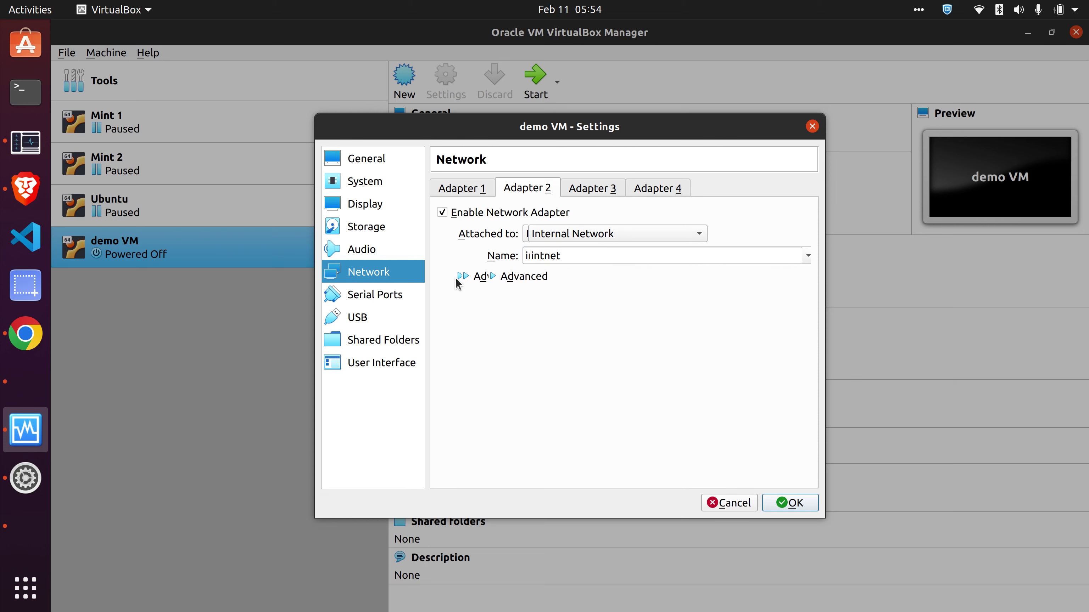
left_click(609, 320)
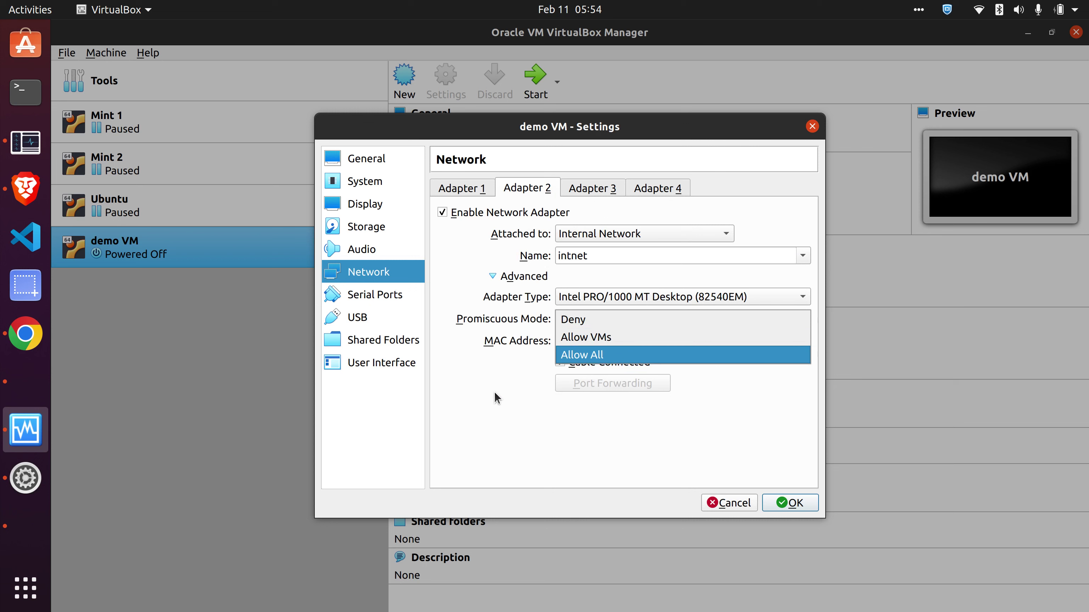
key("Escape")
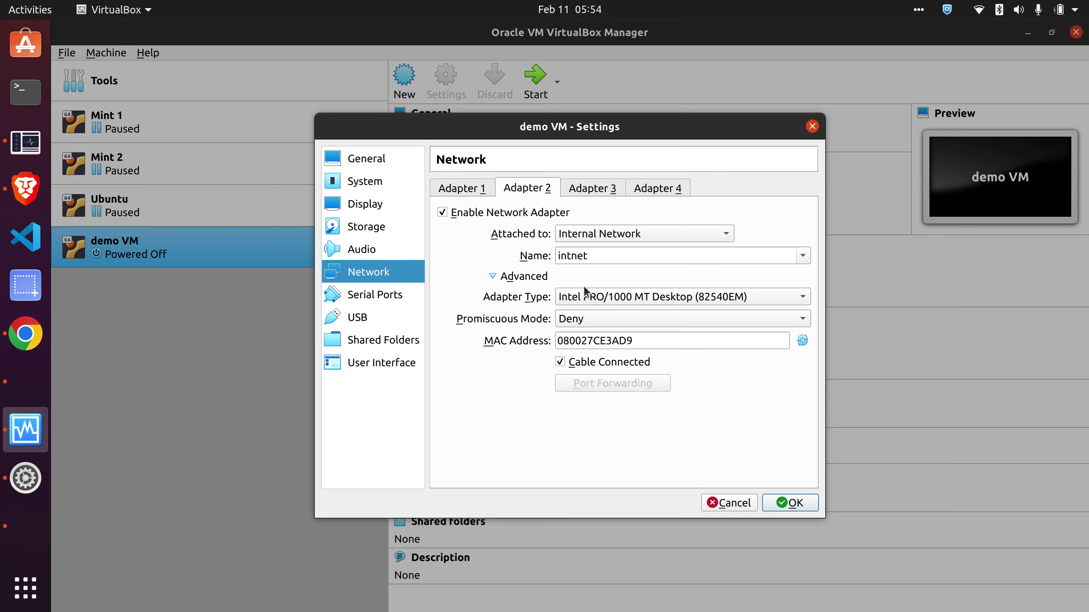
left_click(595, 325)
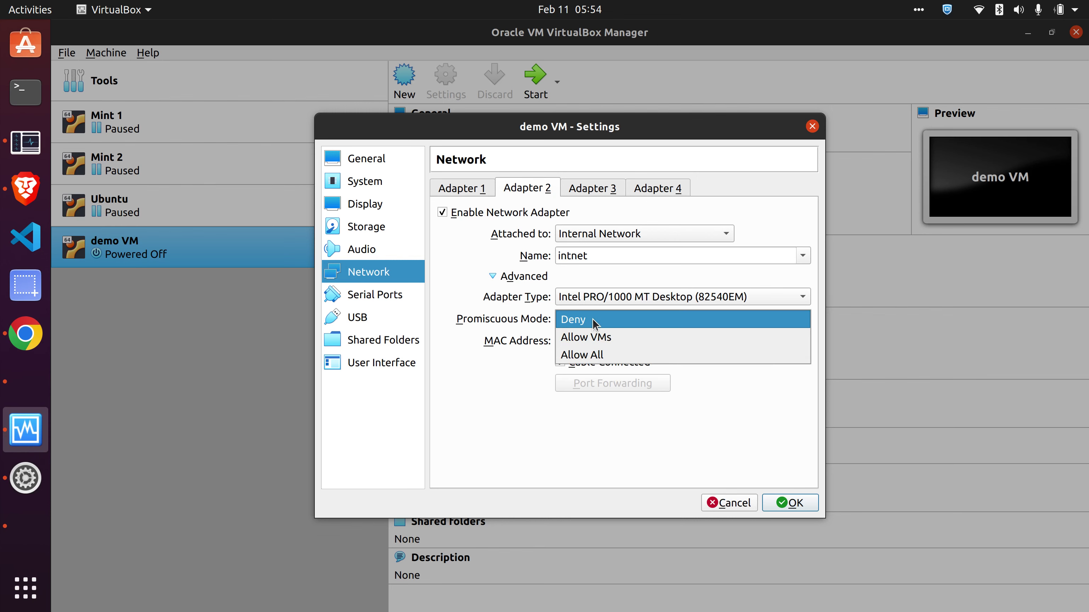
key("Escape")
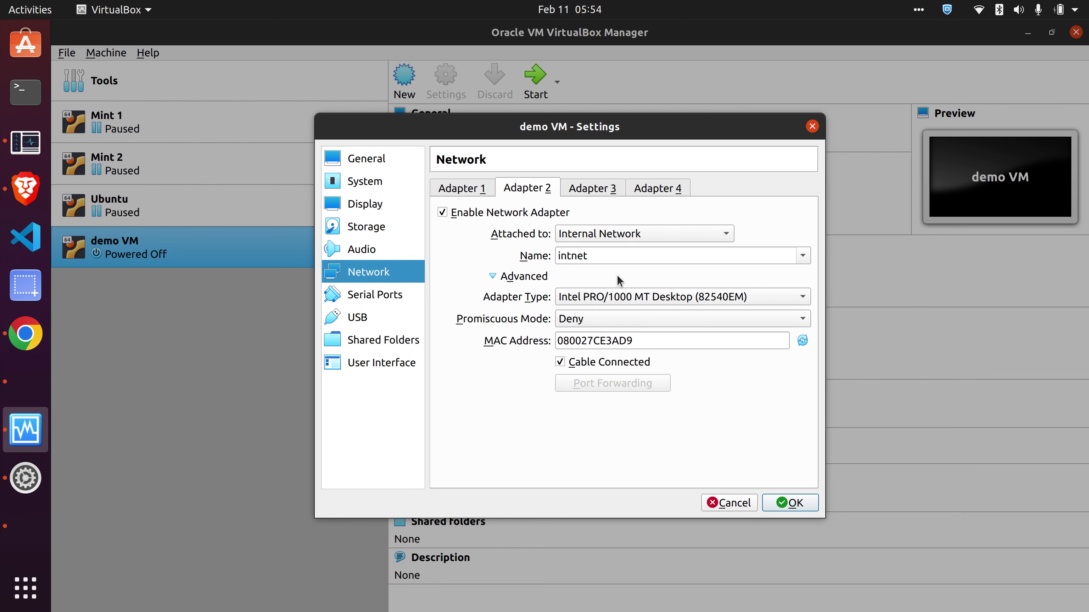
left_click(738, 502)
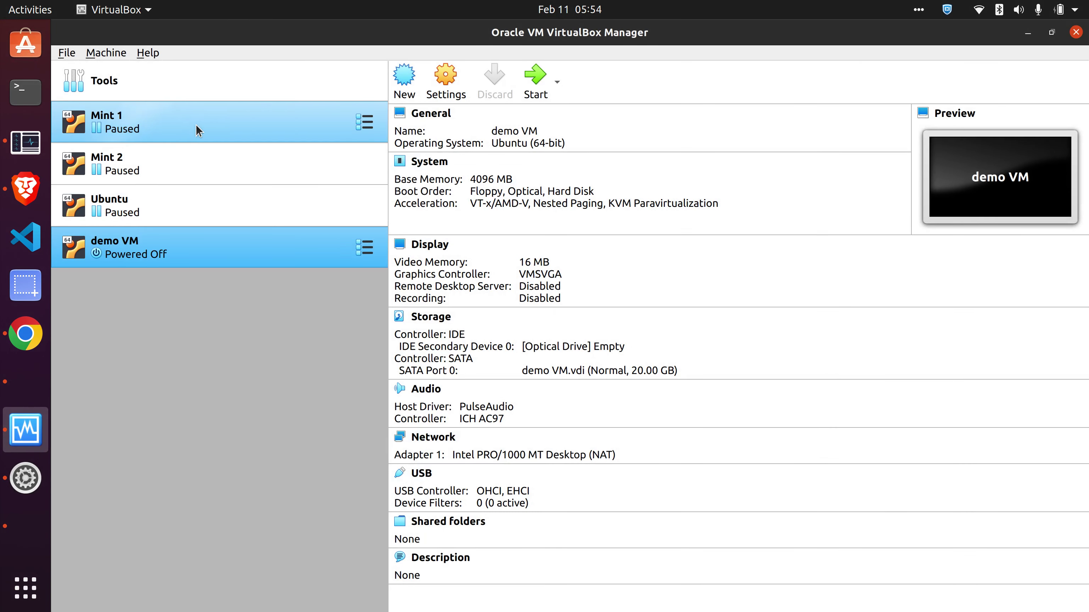
- Remove demo VM from the machine list, then select Mint 1
left_click(365, 247)
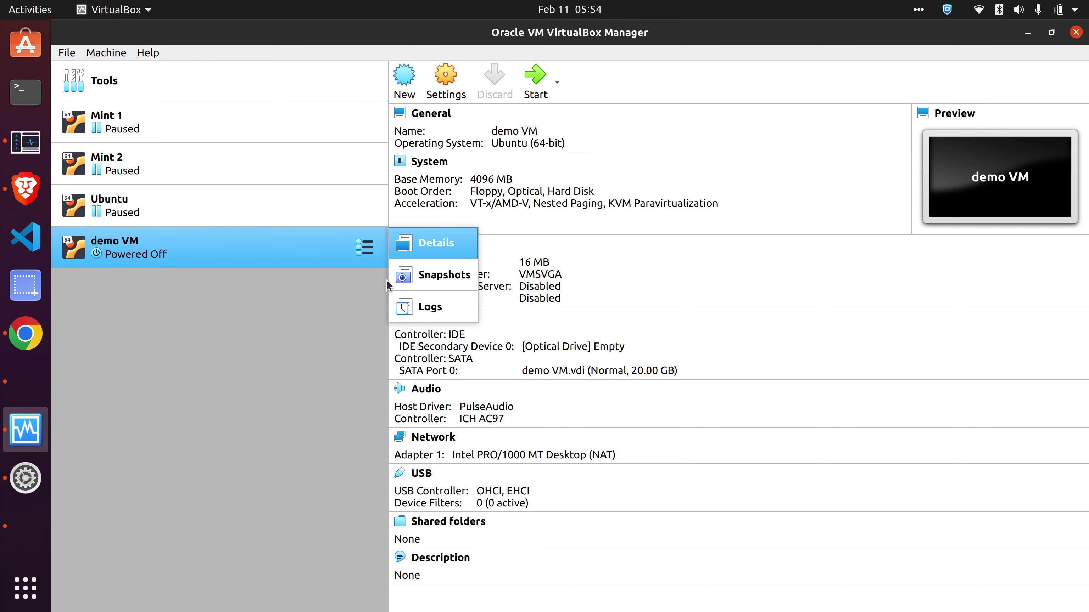
left_click(238, 247)
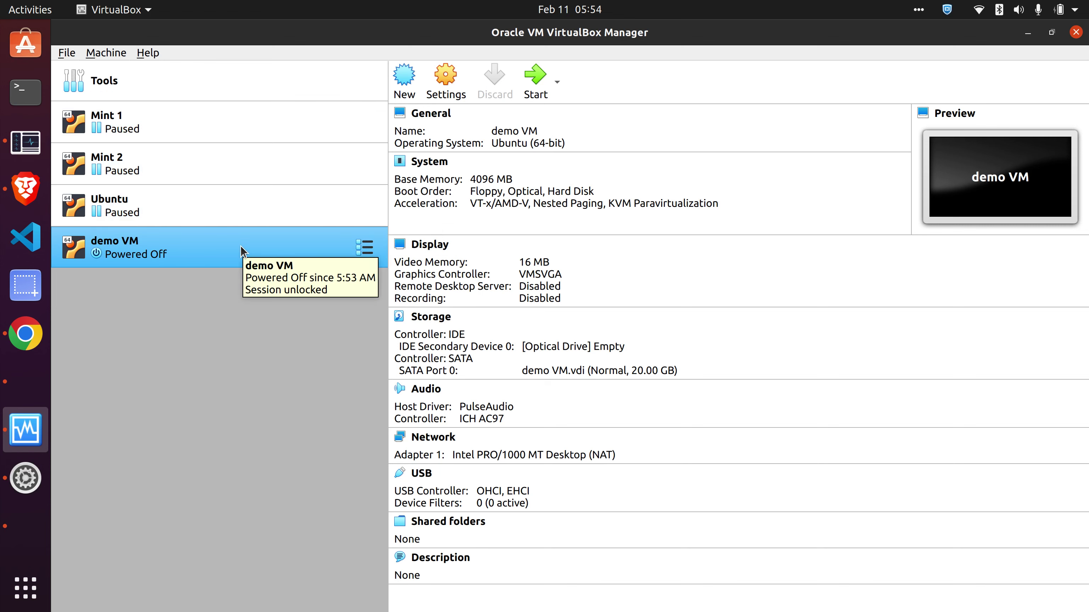
right_click(240, 246)
left_click(286, 328)
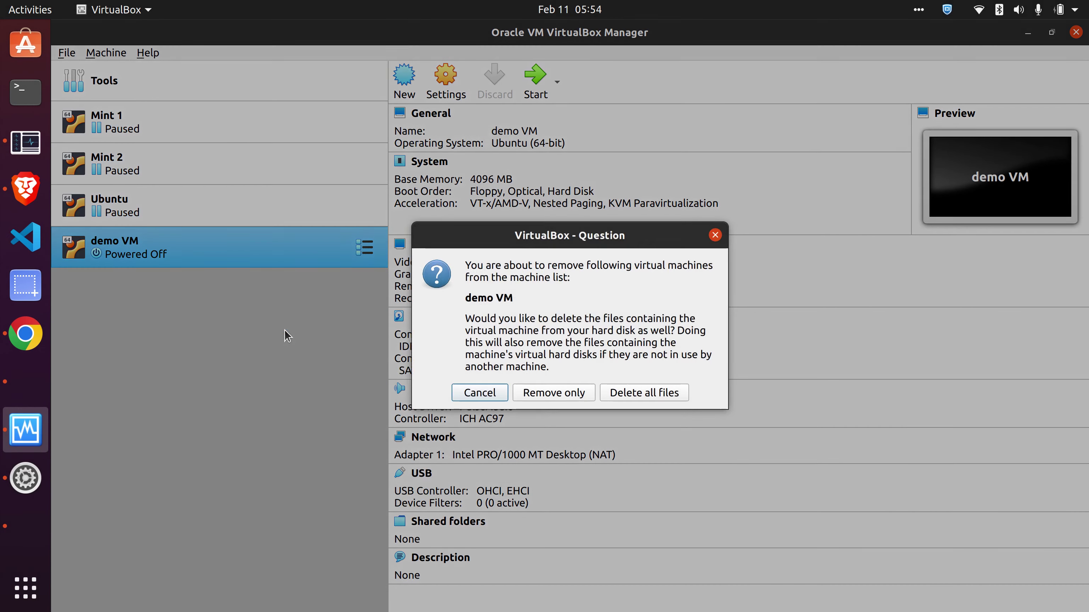
left_click(615, 395)
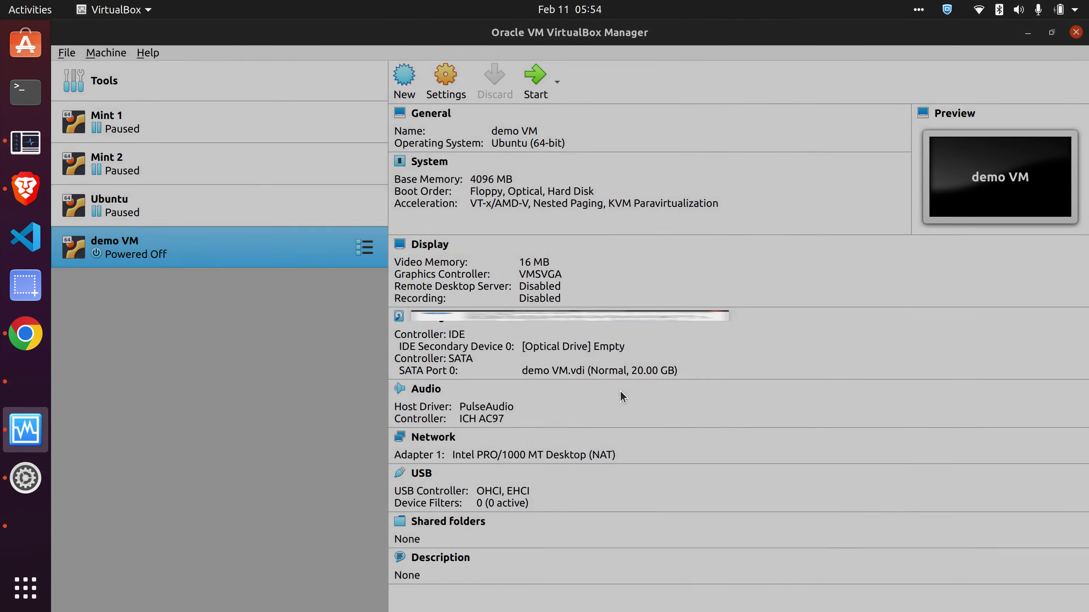
left_click(199, 130)
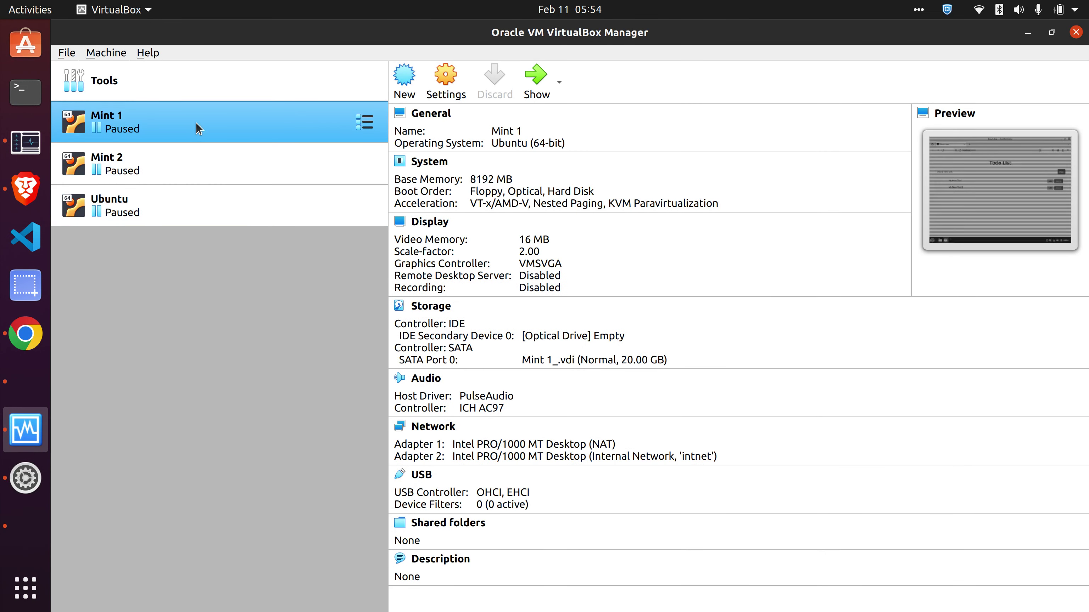
- Resume the paused Mint 1, Mint 2 and Ubuntu VMs from each Machine menu
left_click(541, 85)
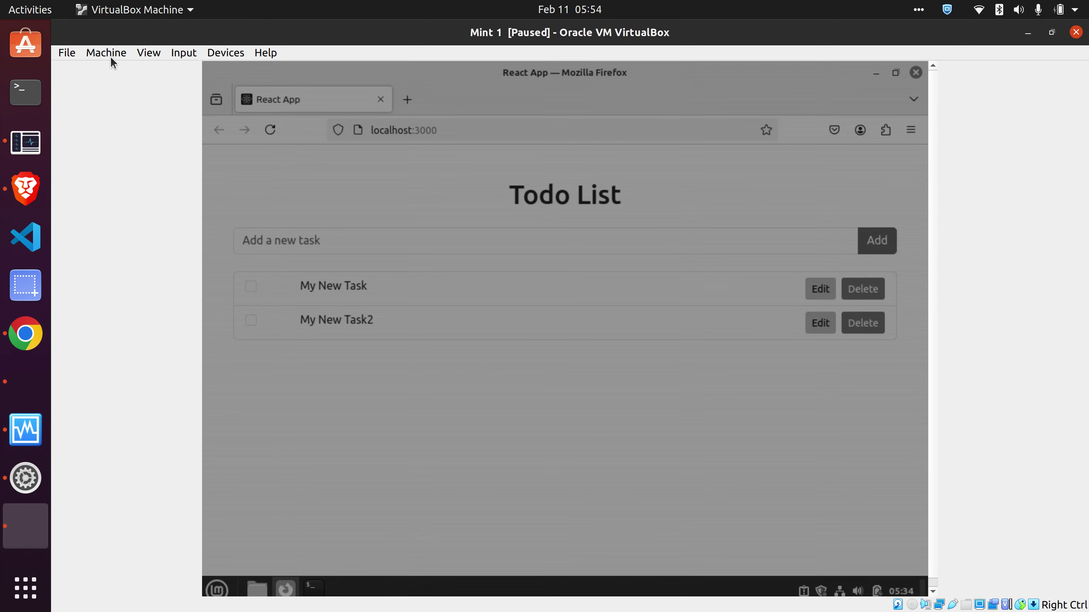
left_click(108, 55)
left_click(135, 142)
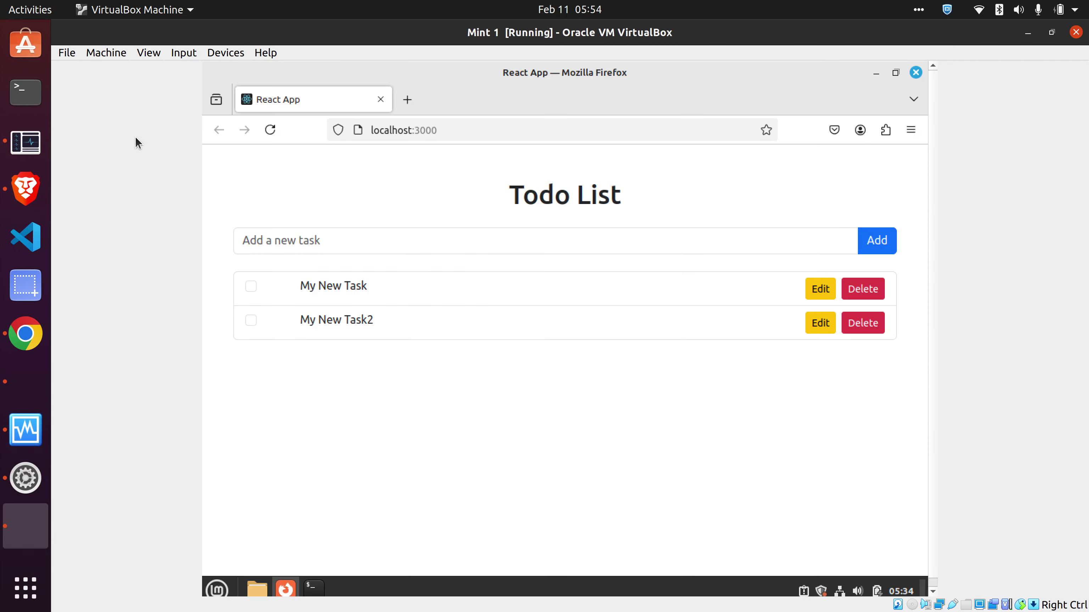
scroll(26, 519, "down", 4)
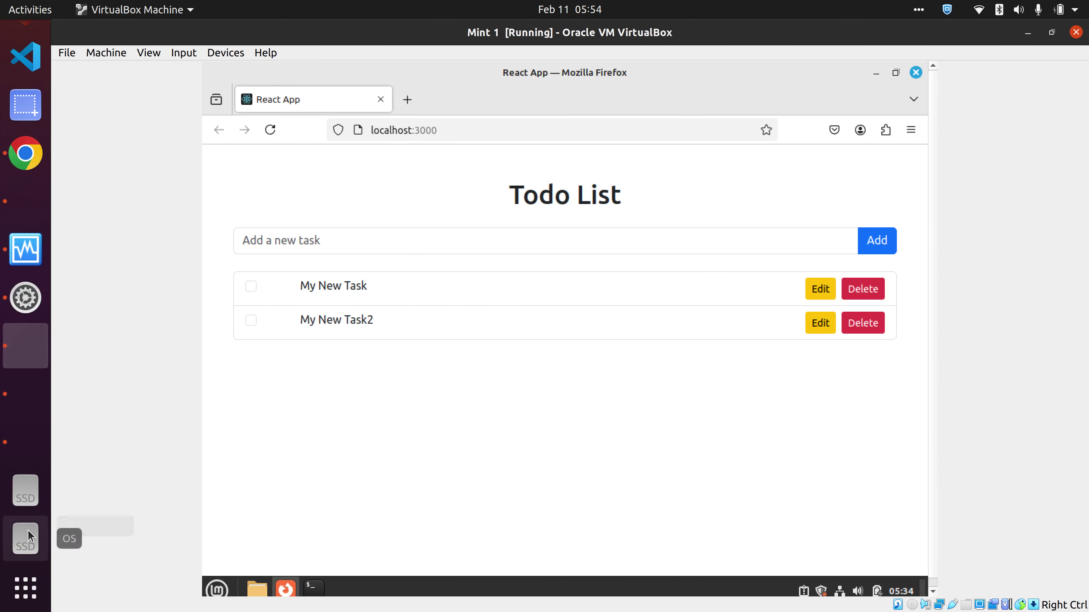
left_click(26, 395)
left_click(112, 52)
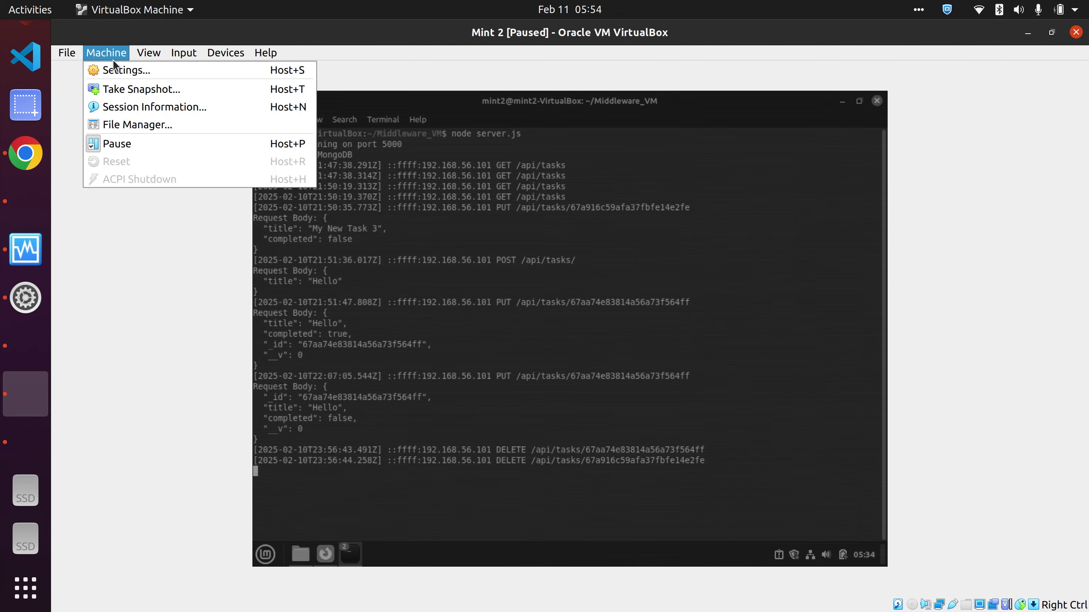
left_click(127, 142)
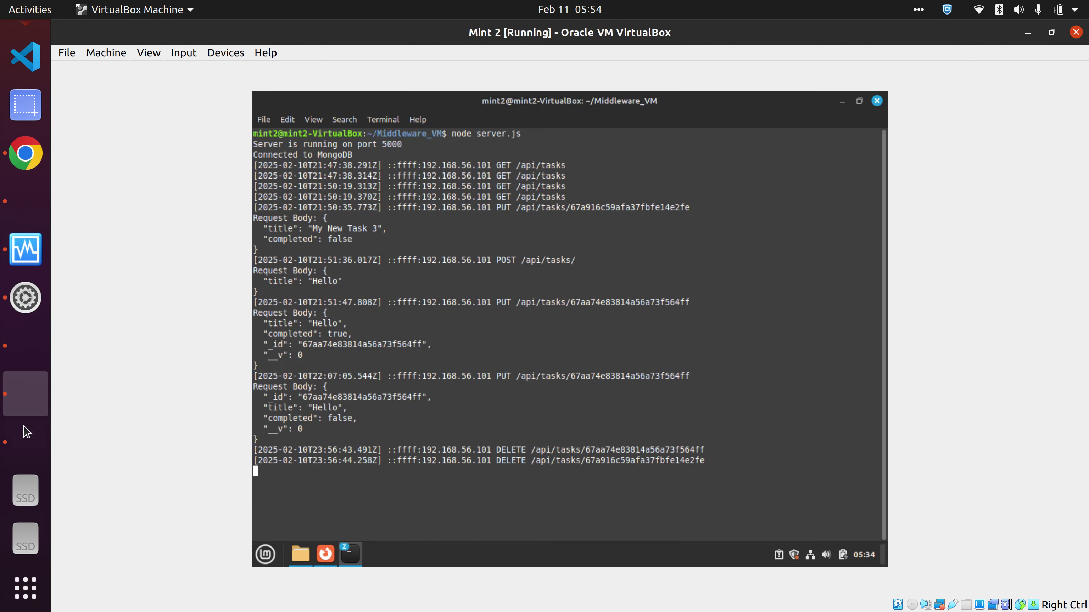
left_click(25, 442)
left_click(105, 58)
left_click(109, 144)
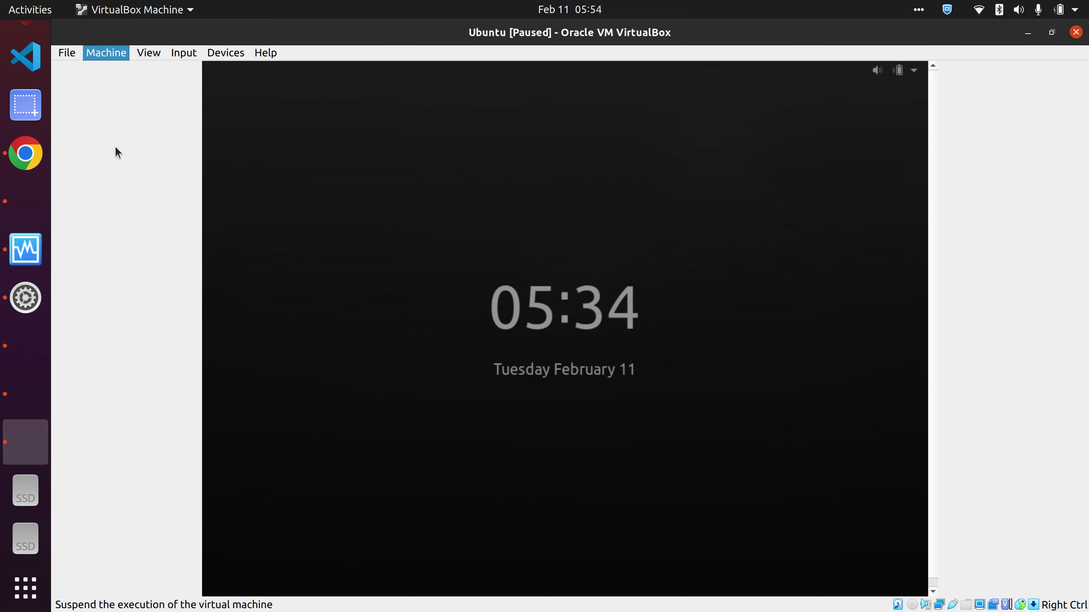
- Log into Ubuntu with its password and show the mongod status output in the terminal
type("ubuntu")
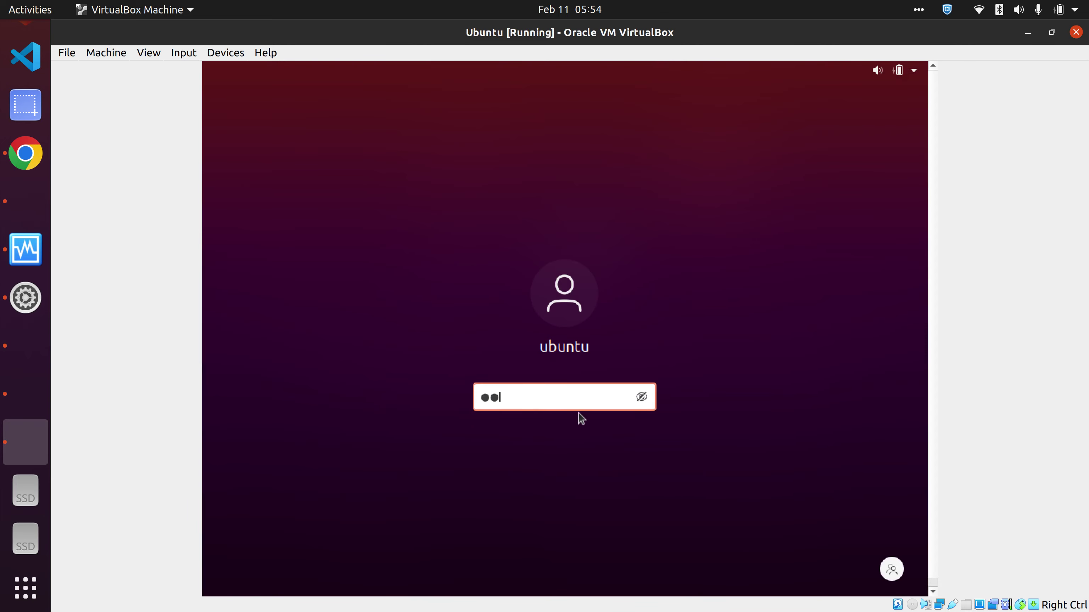
key("Return")
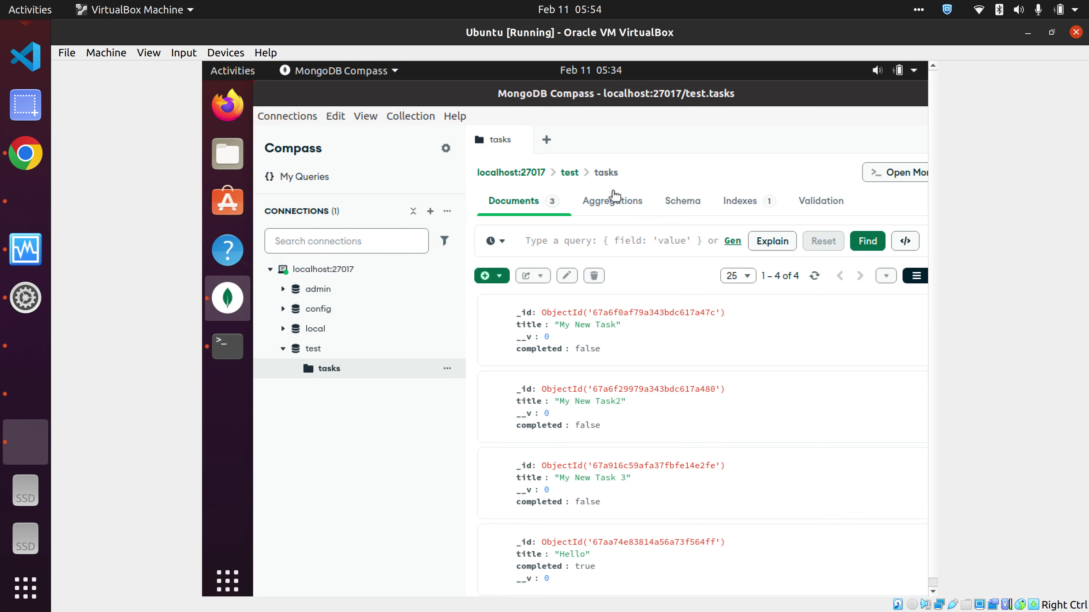
left_click(227, 347)
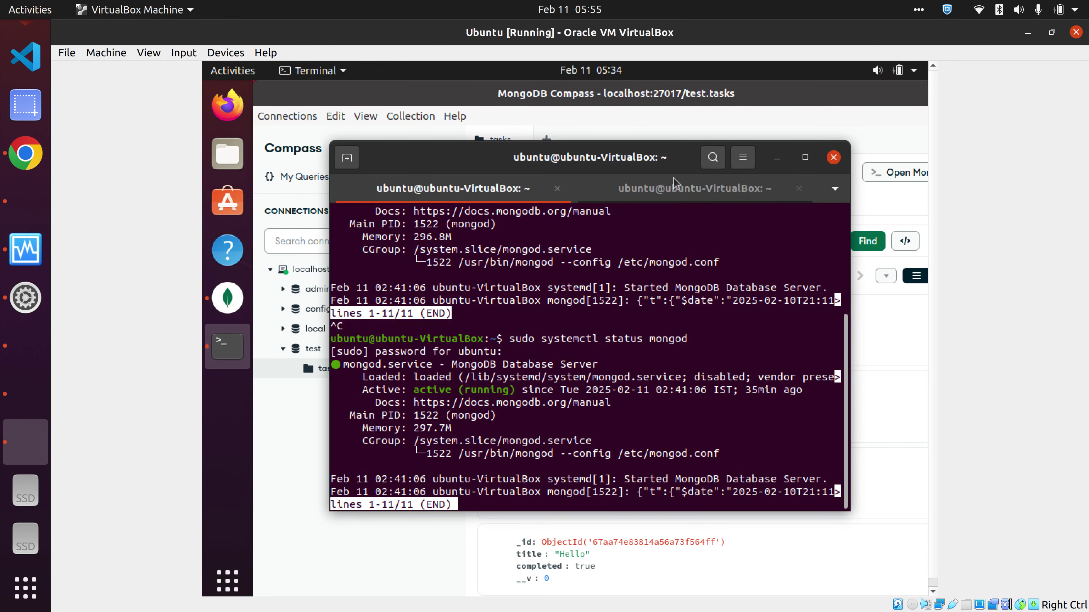
left_click(681, 188)
left_click(468, 194)
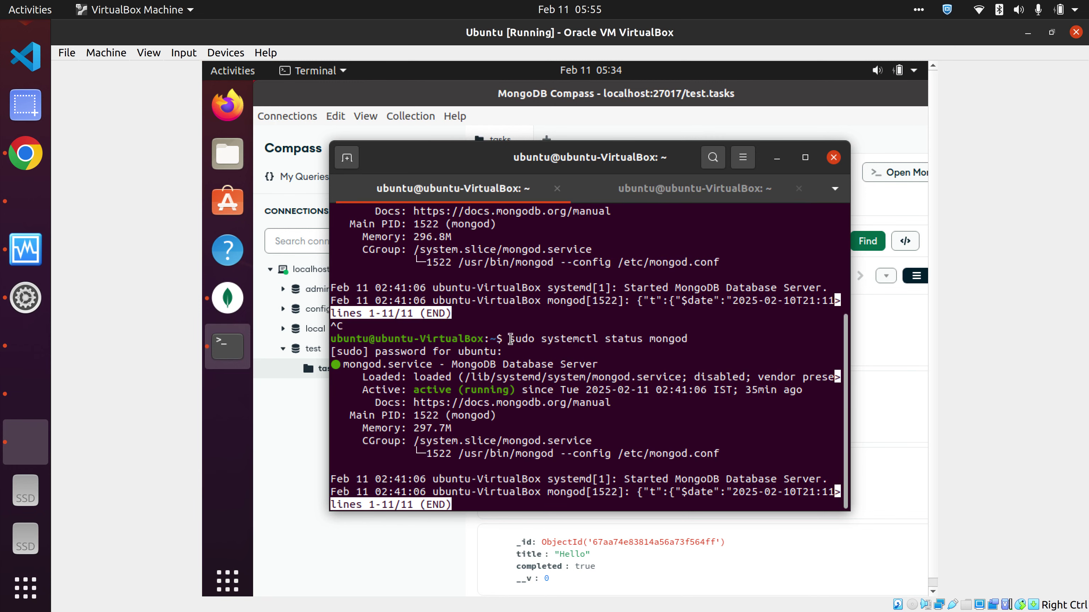
left_click_drag(510, 338, 689, 338)
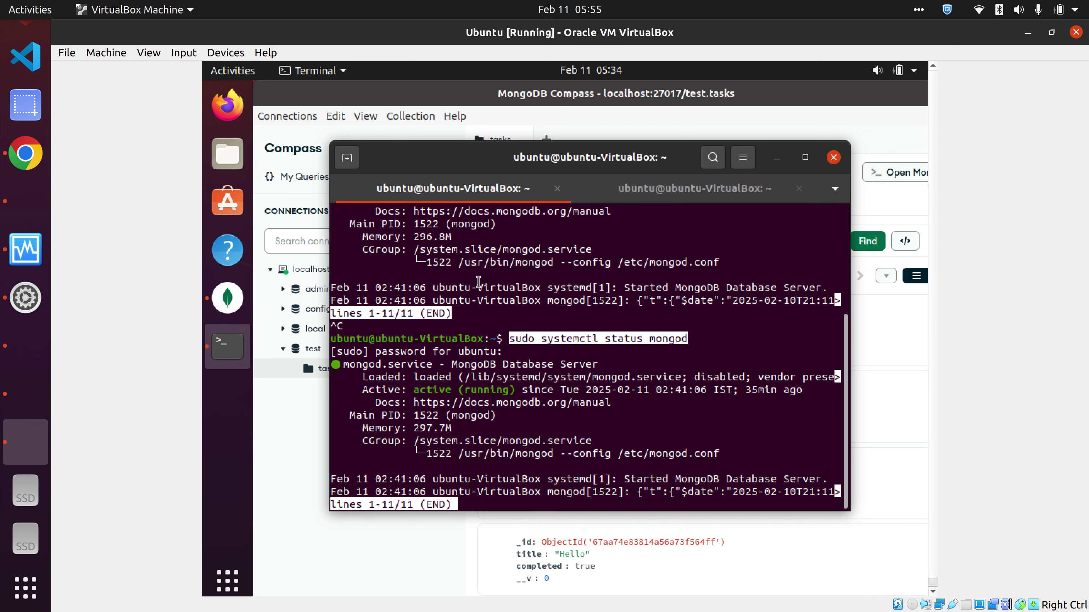
- Open the VCC Assignment 1 report in Chrome and scroll through its contents
left_click(25, 153)
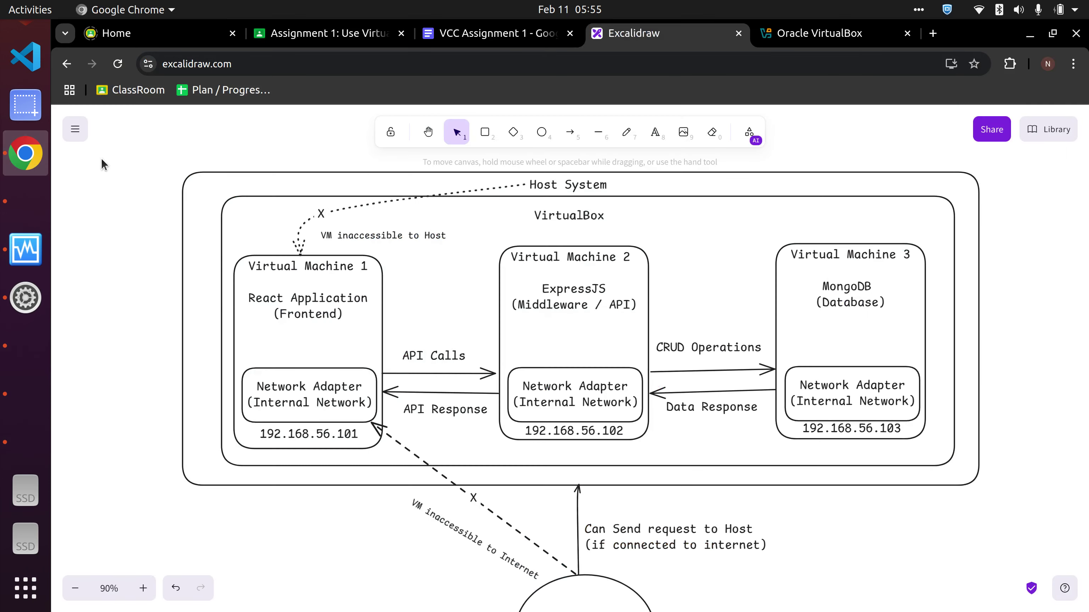
left_click(493, 33)
scroll(626, 416, "down", 11)
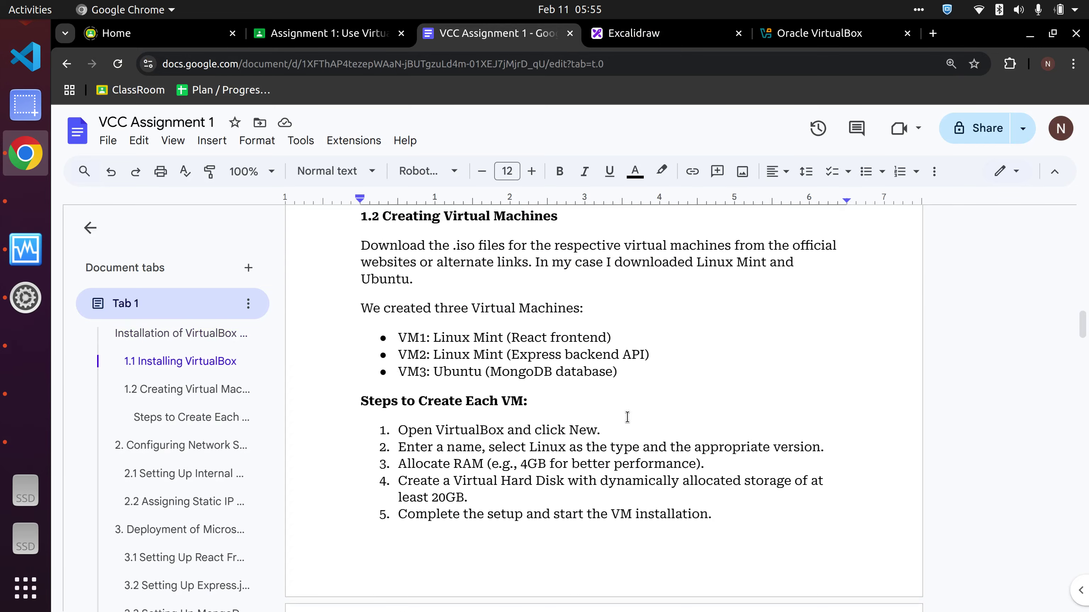
scroll(621, 410, "down", 15)
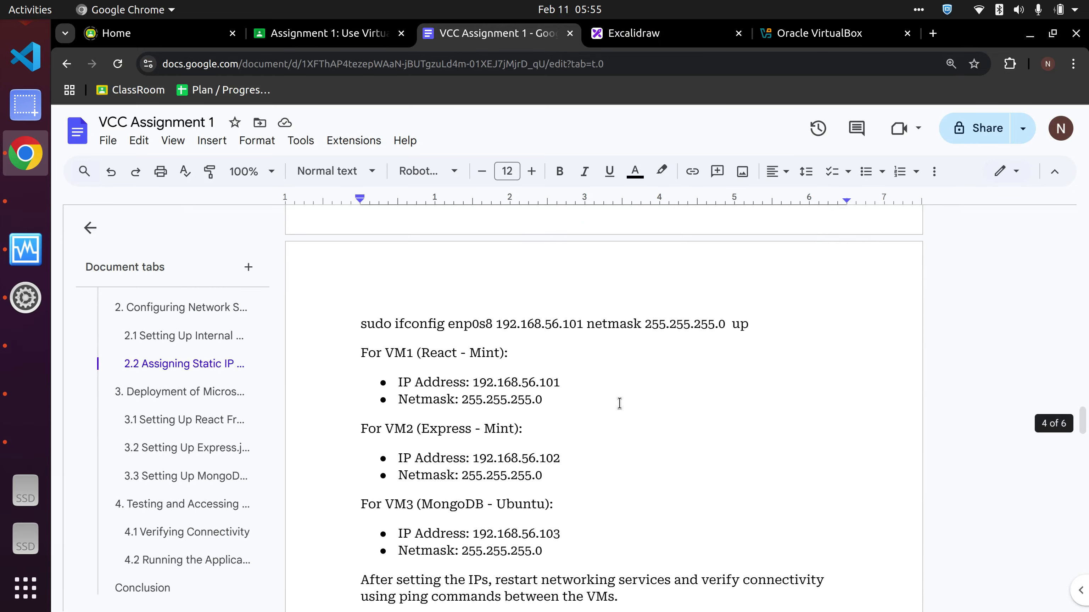
scroll(449, 347, "down", 12)
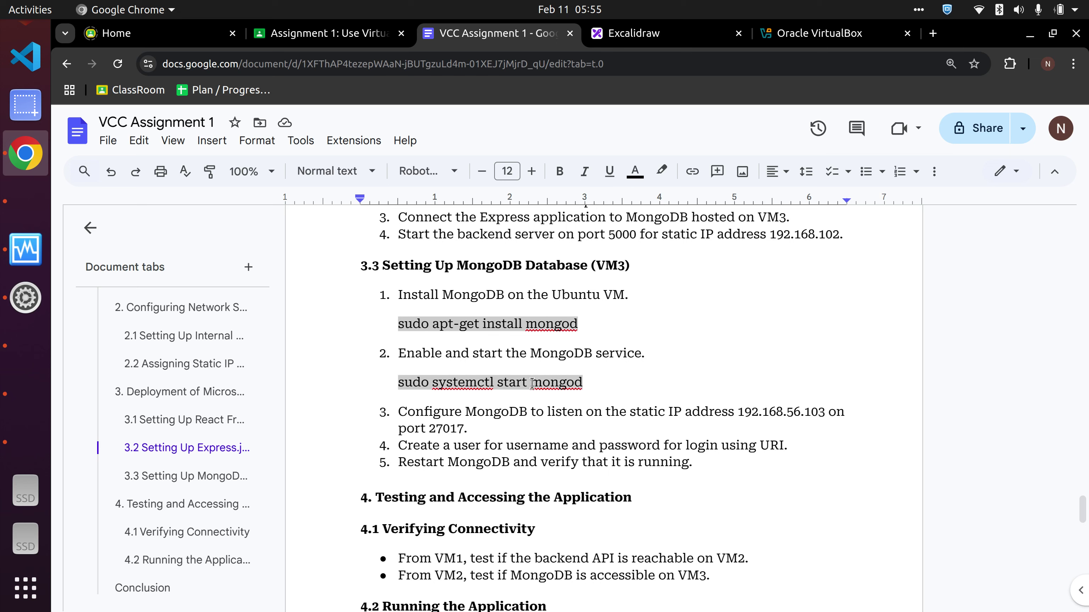
scroll(569, 384, "up", 2)
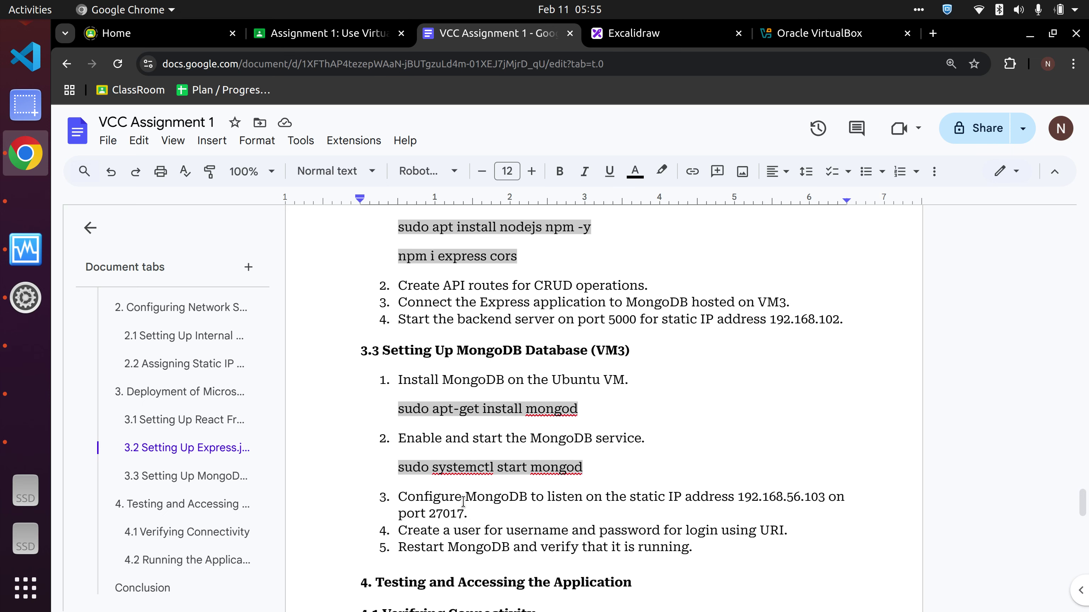
scroll(668, 323, "up", 4)
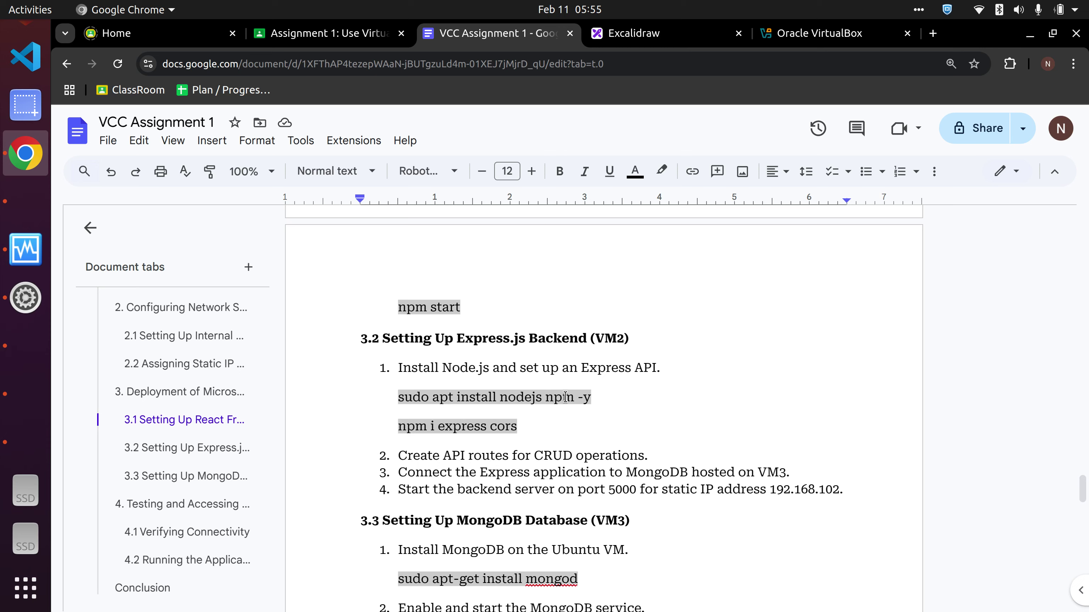
scroll(565, 397, "up", 2)
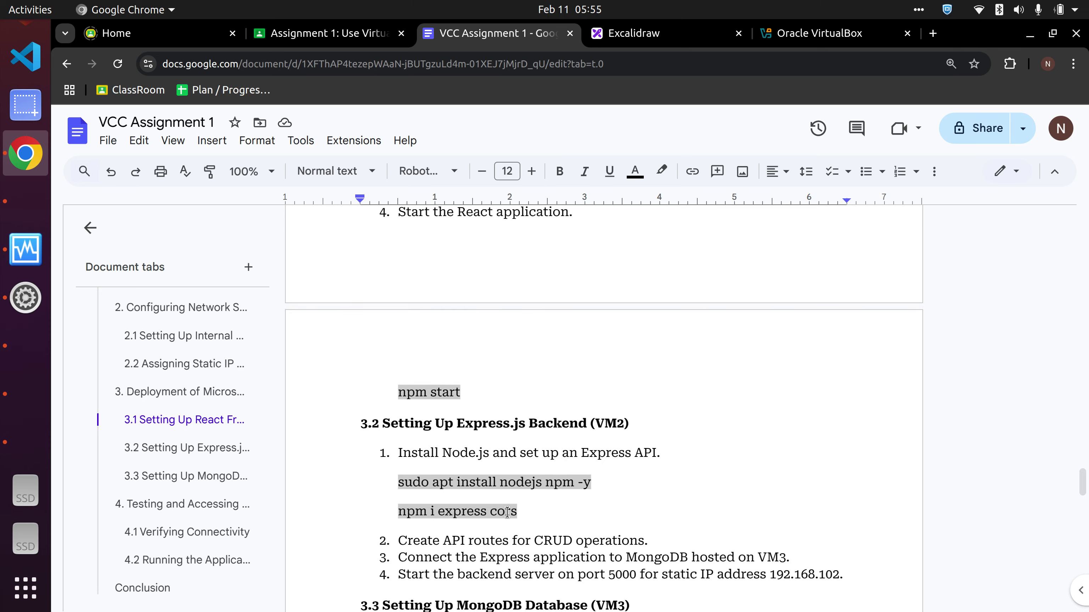
scroll(507, 513, "up", 10)
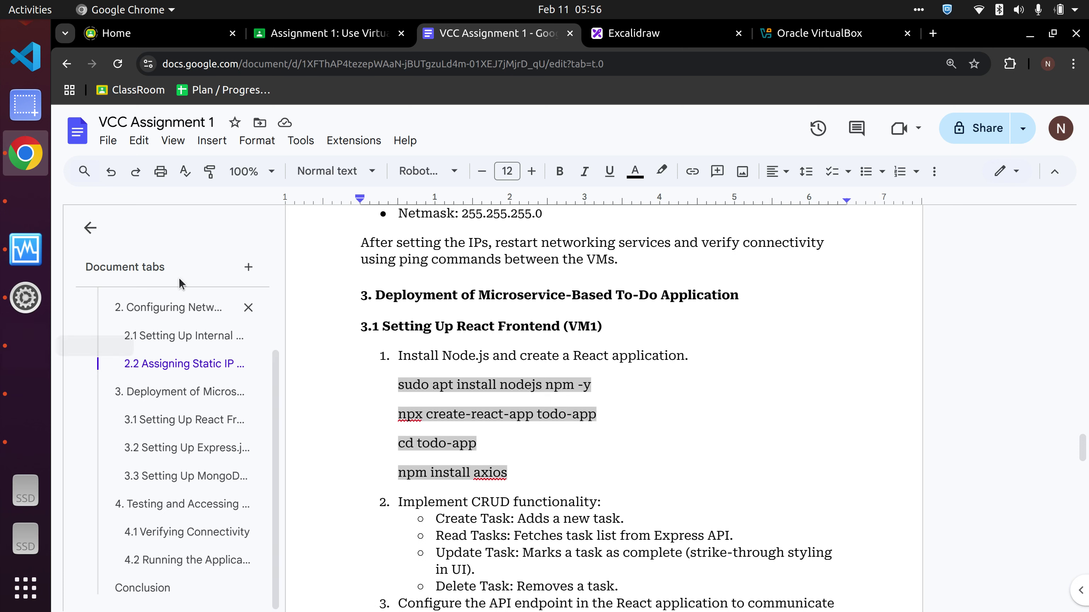
- Glance at Mint 1's Todo app, then scroll the report to section 2.2 Assigning Static IP Addresses
left_click(14, 355)
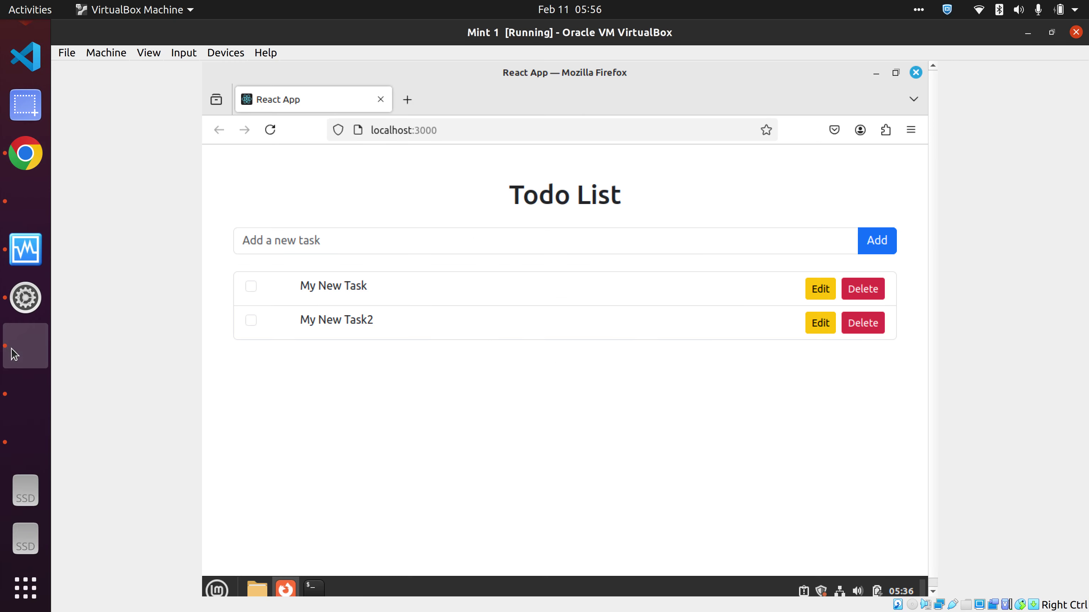
left_click(26, 169)
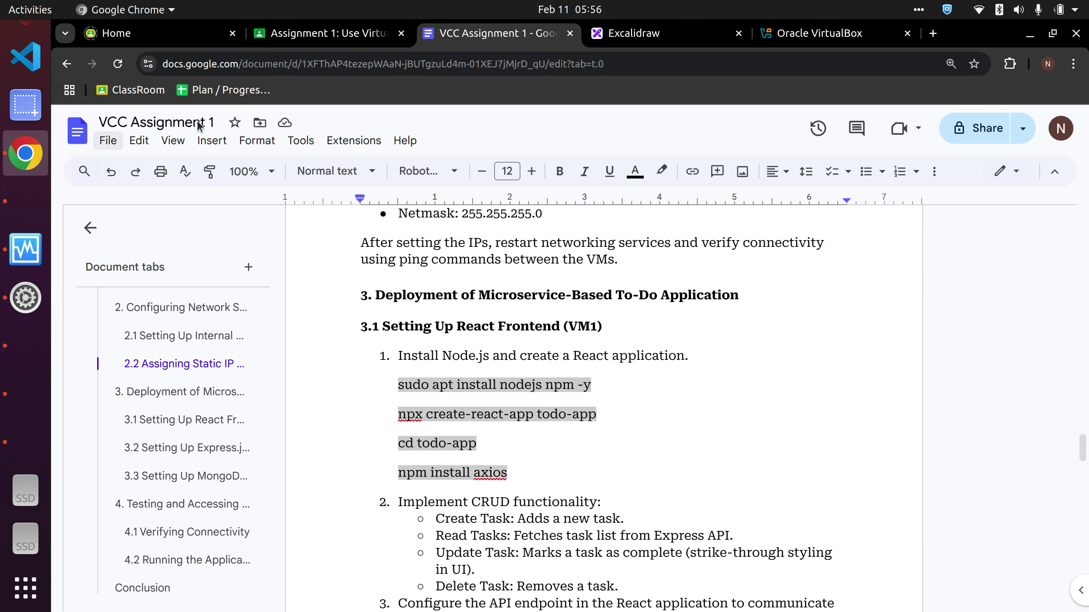
scroll(766, 407, "up", 20)
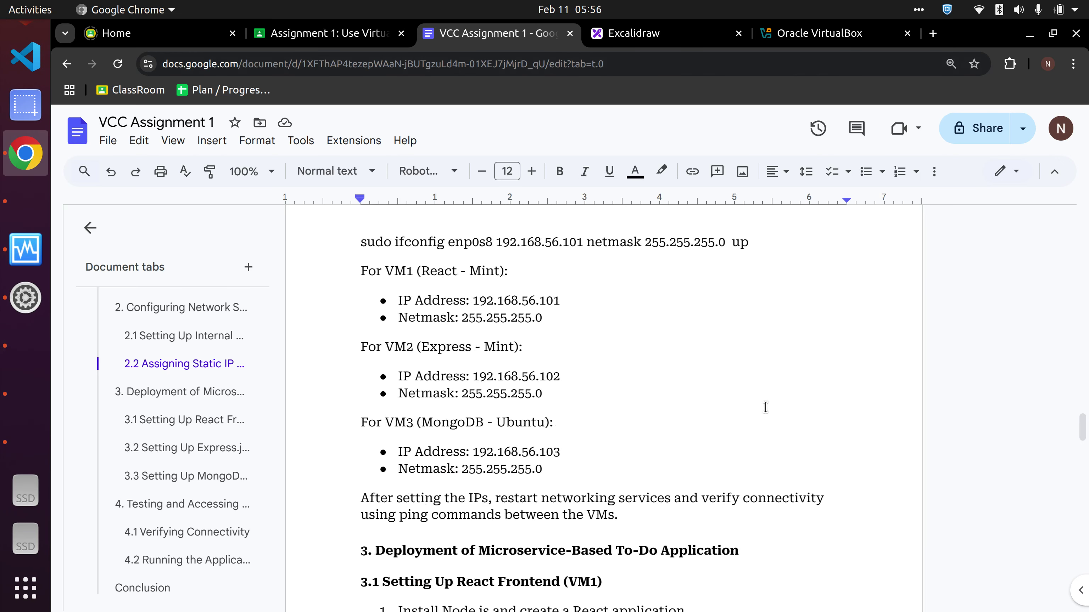
scroll(676, 404, "down", 3)
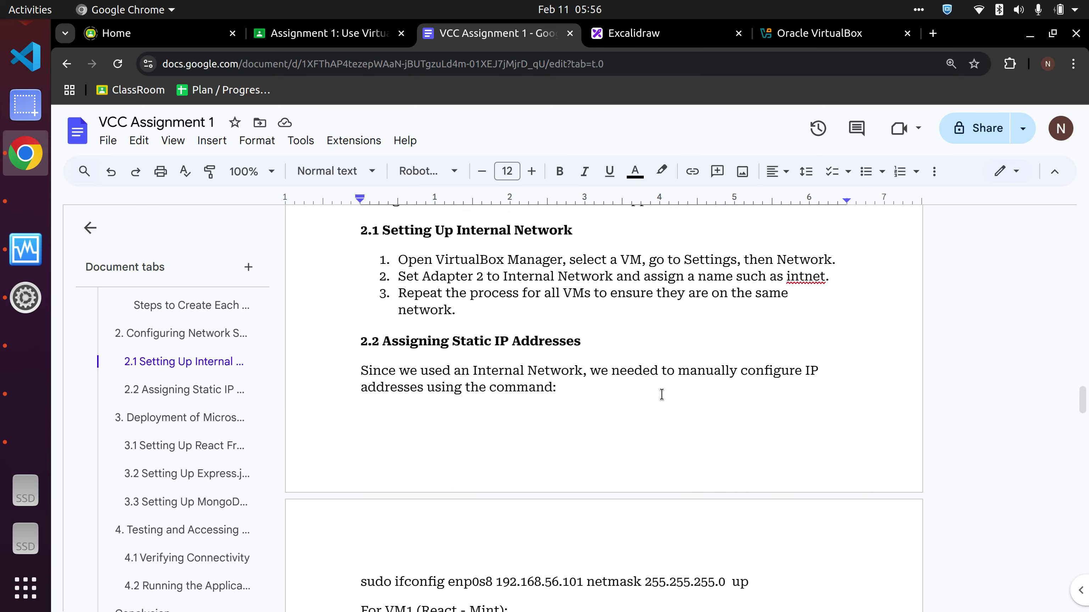
scroll(625, 357, "down", 2)
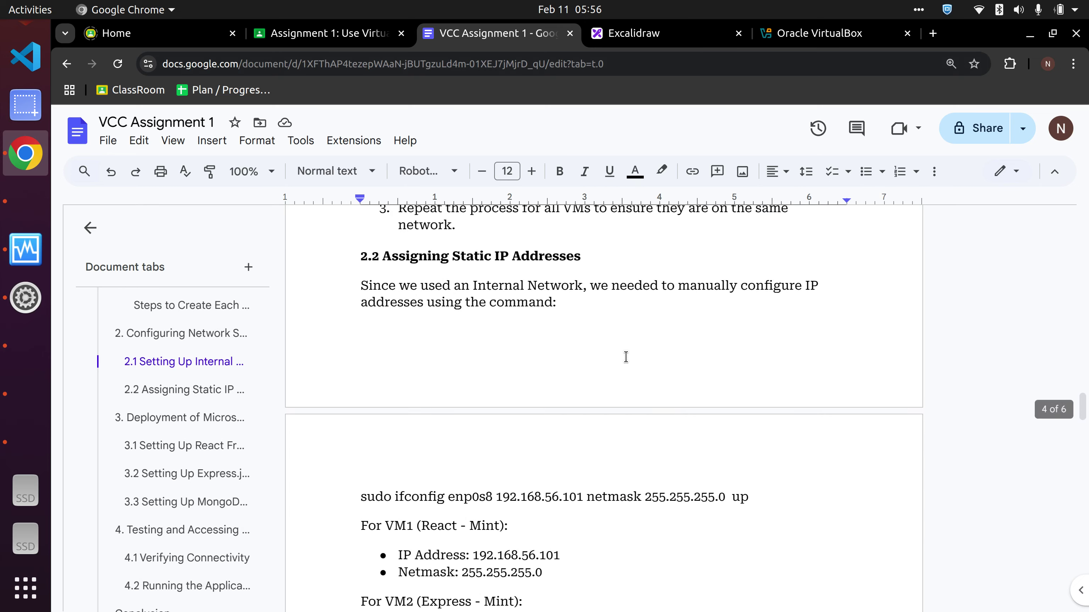
scroll(680, 351, "down", 2)
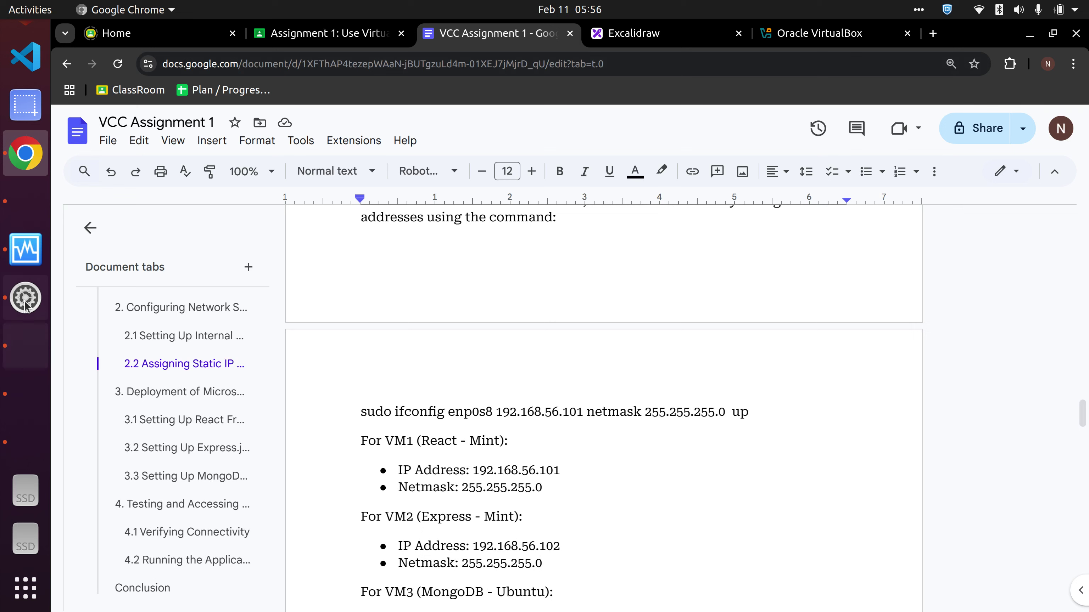
- Load YouTube in a new Firefox tab on Mint 1 to confirm internet access
left_click(27, 350)
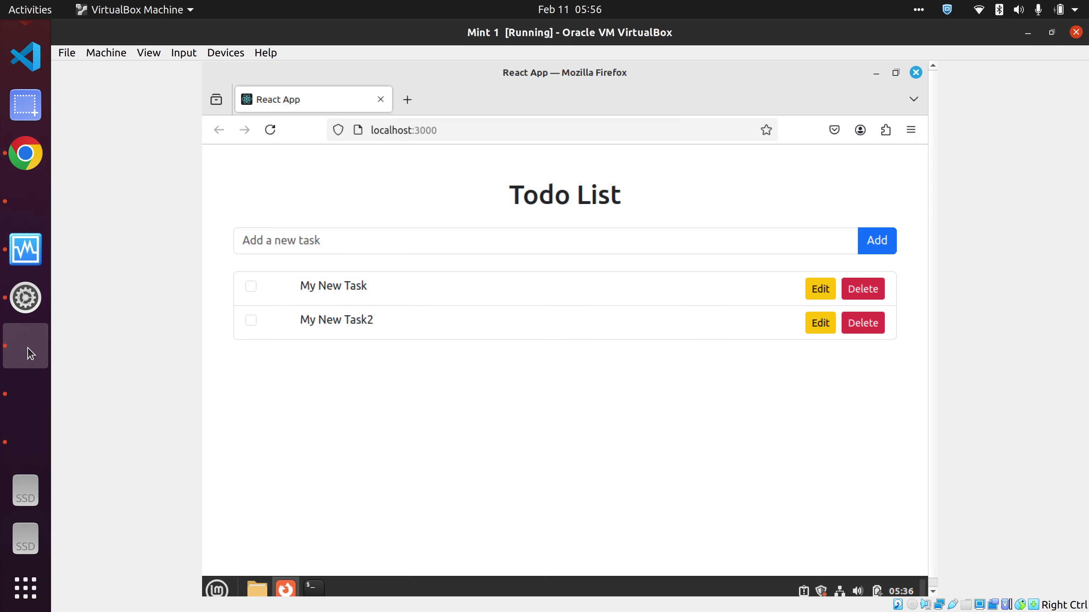
left_click(398, 108)
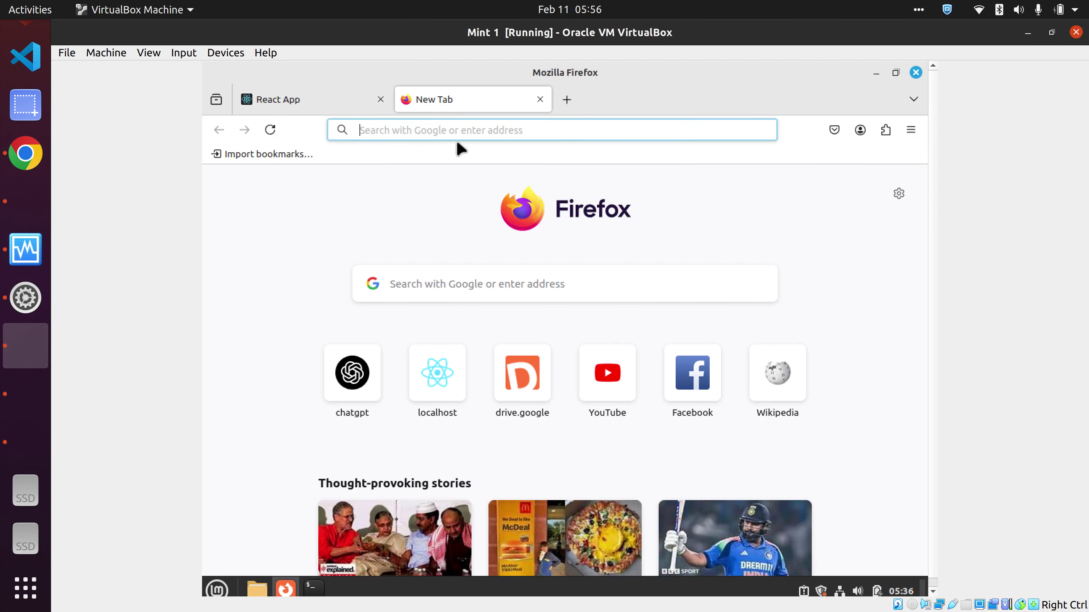
left_click(629, 378)
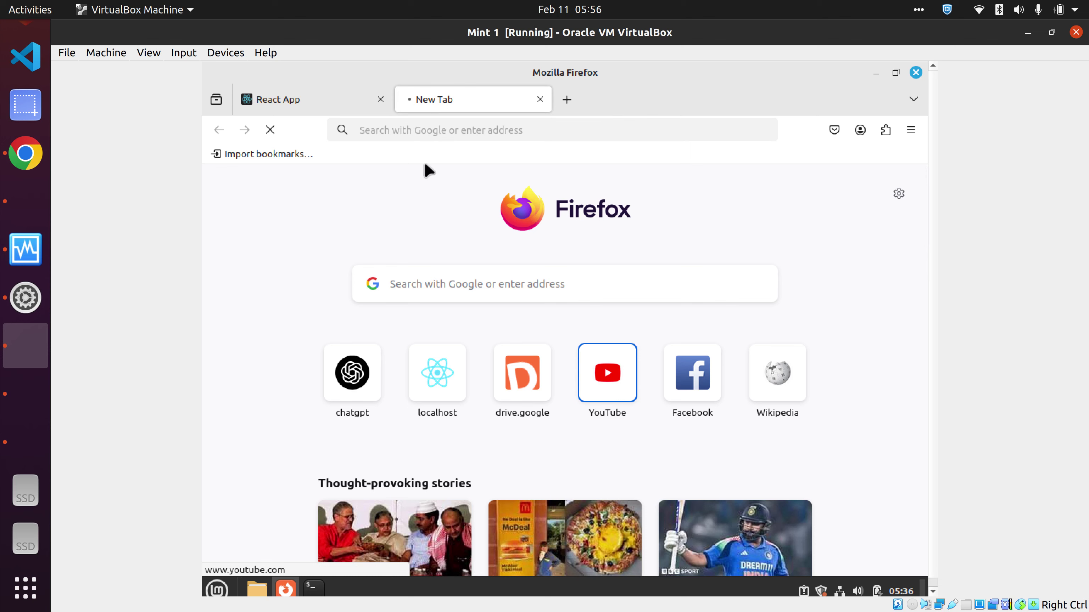
- Unlock Mint 2 and reload Google Drive to confirm its internet access, then return to the Manager
left_click(20, 410)
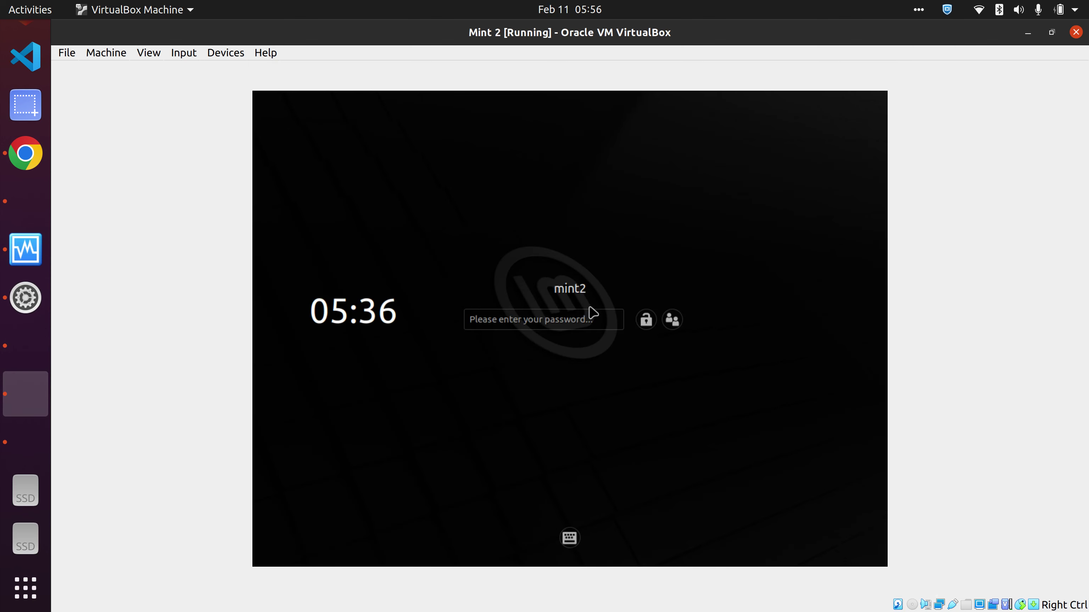
left_click(554, 319)
key("Return")
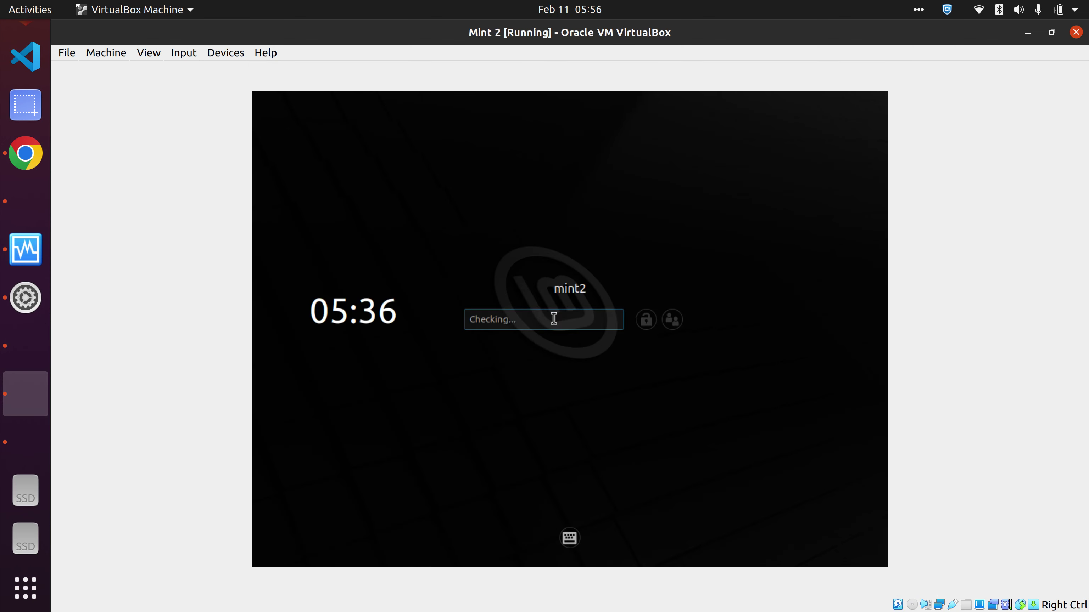
left_click(326, 557)
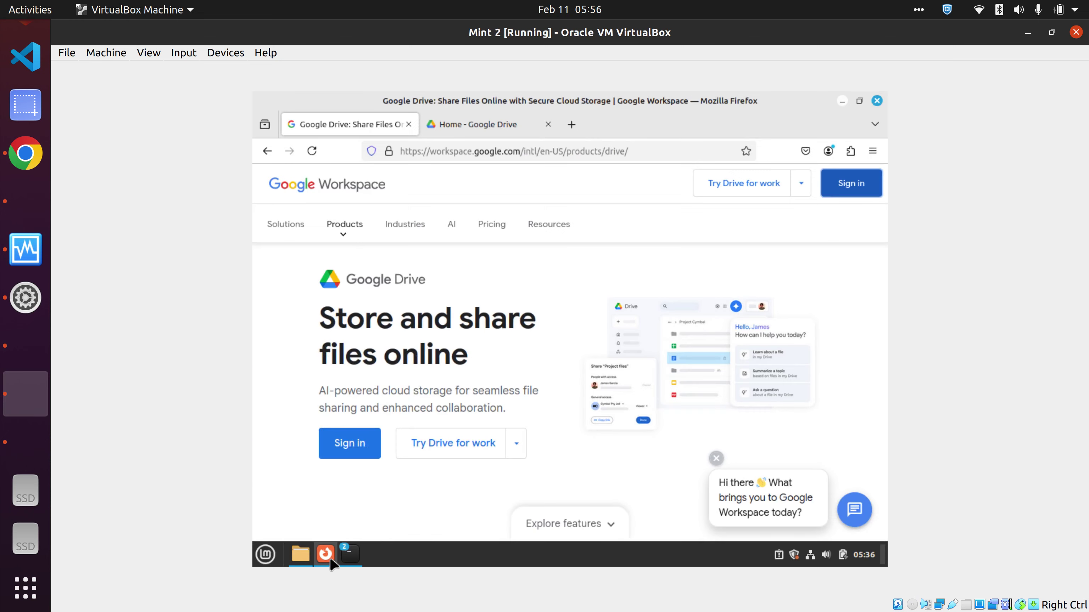
left_click(464, 124)
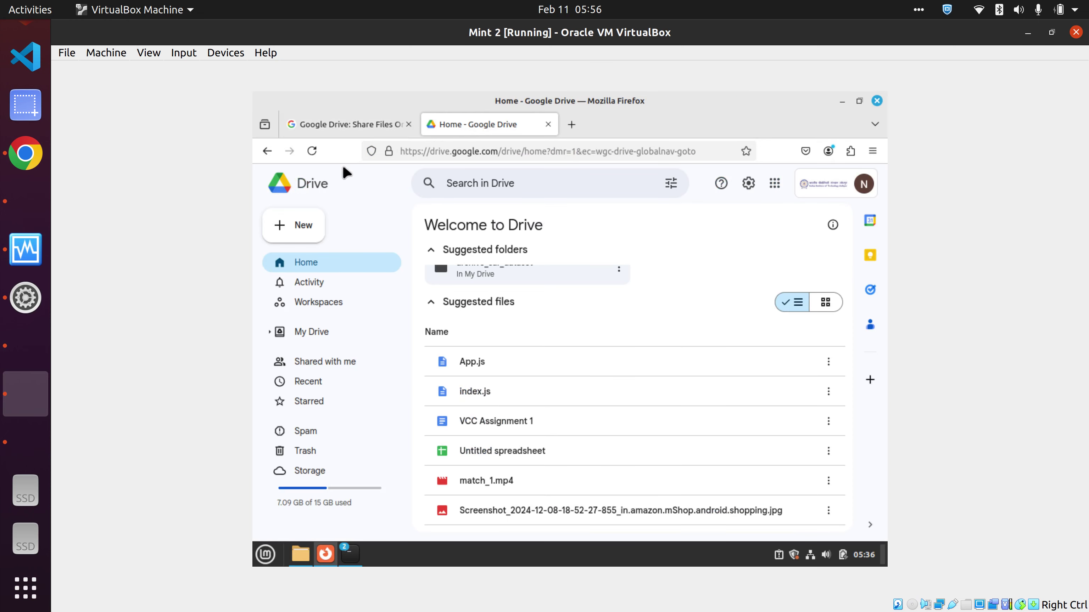
left_click(314, 150)
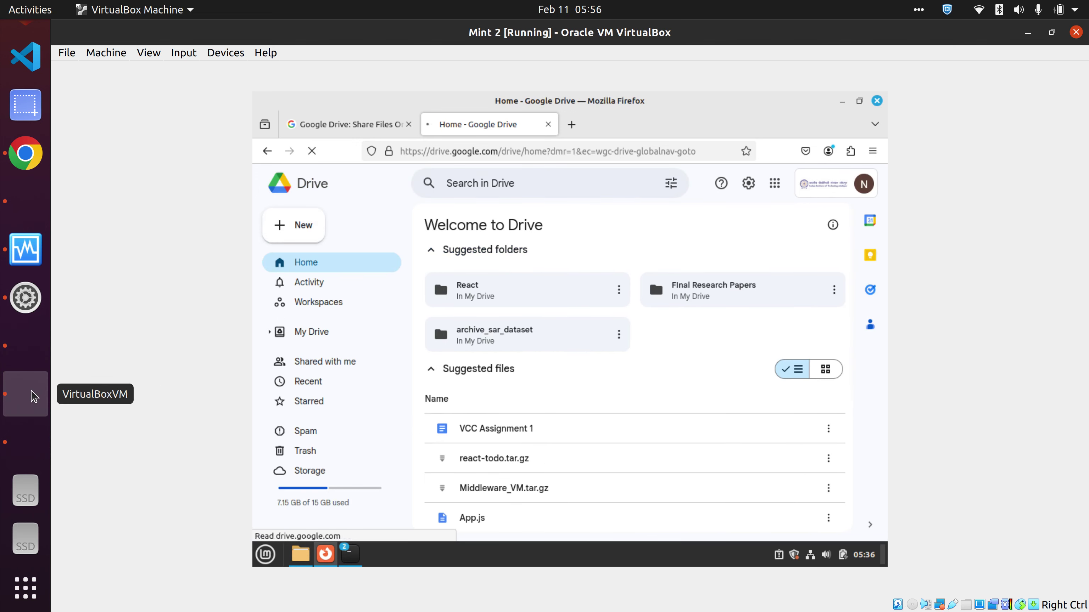
left_click(15, 263)
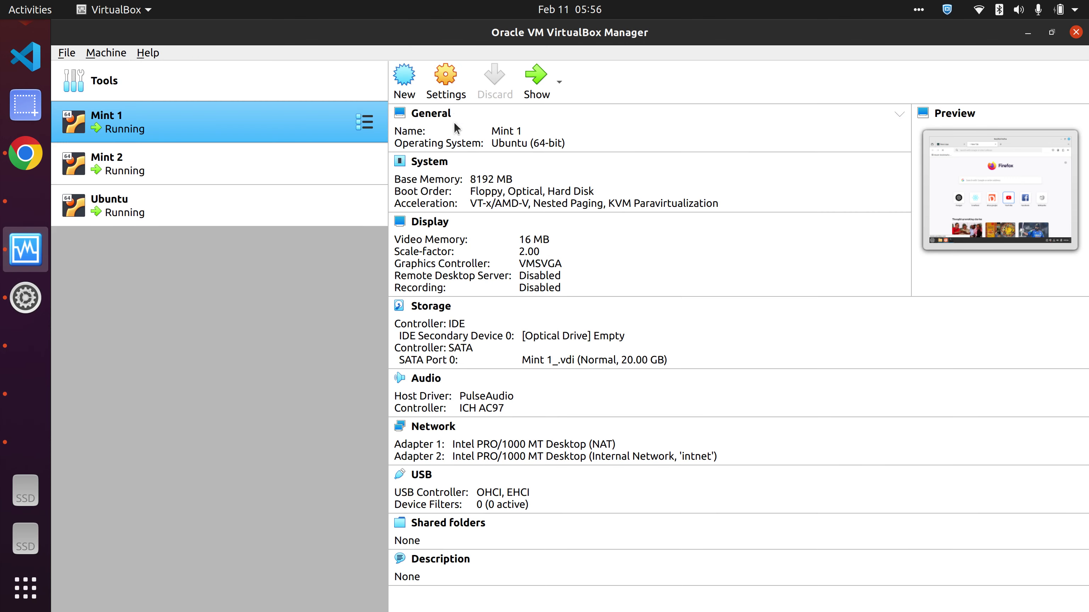
- Set Mint 2's Adapter 1 to Not attached and save the settings
left_click(211, 165)
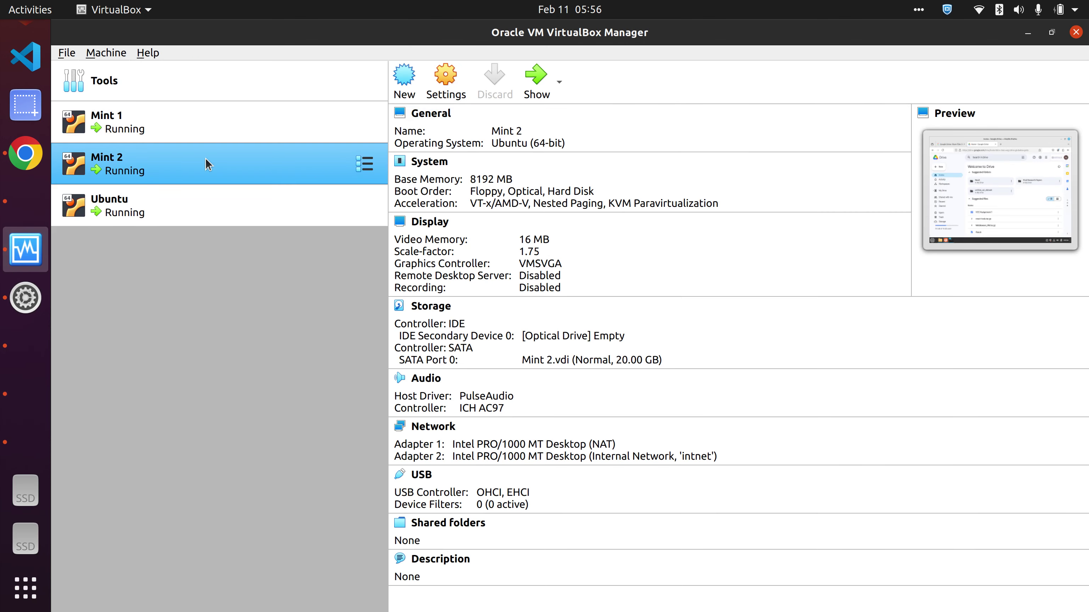
left_click(454, 94)
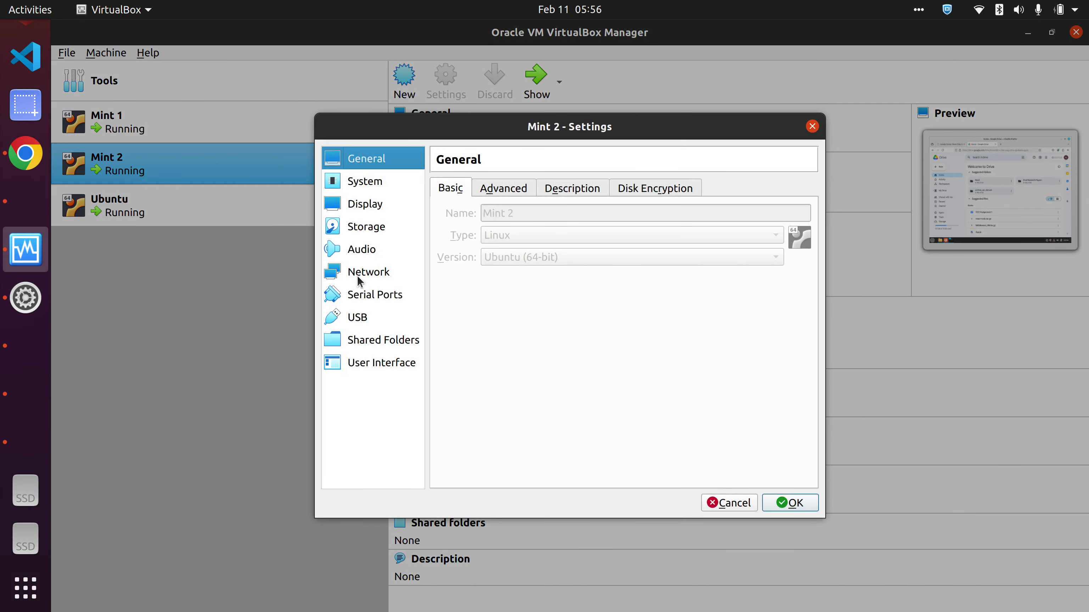
left_click(359, 274)
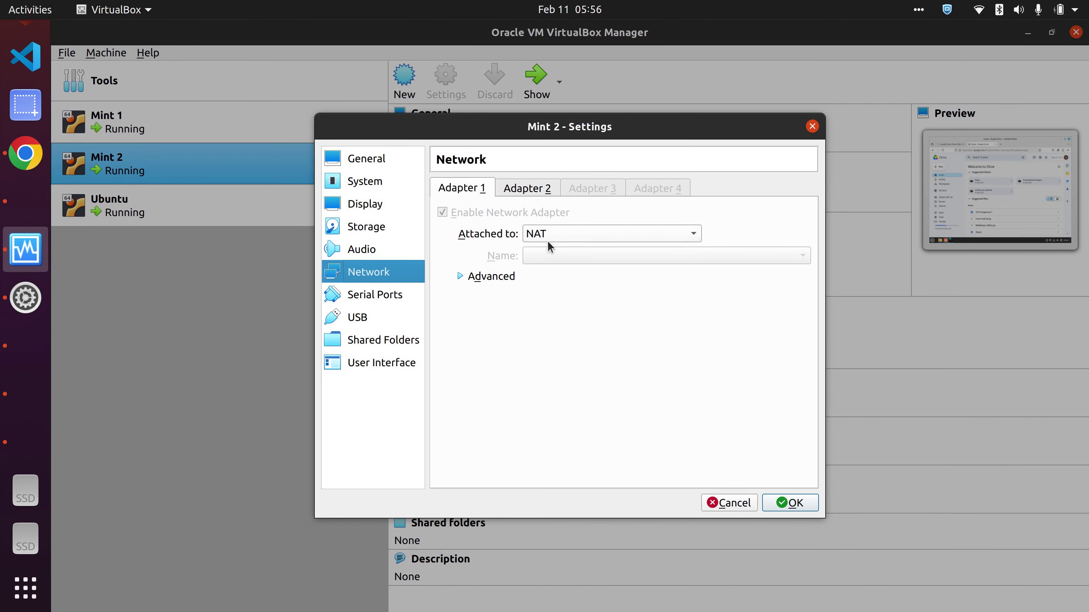
left_click(551, 235)
left_click(573, 363)
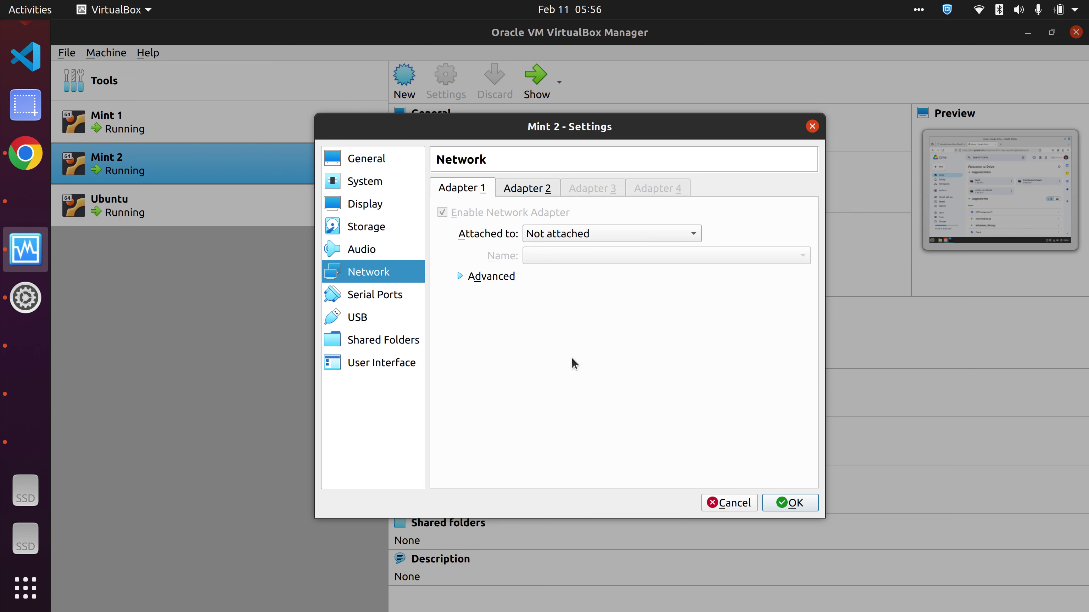
left_click(790, 503)
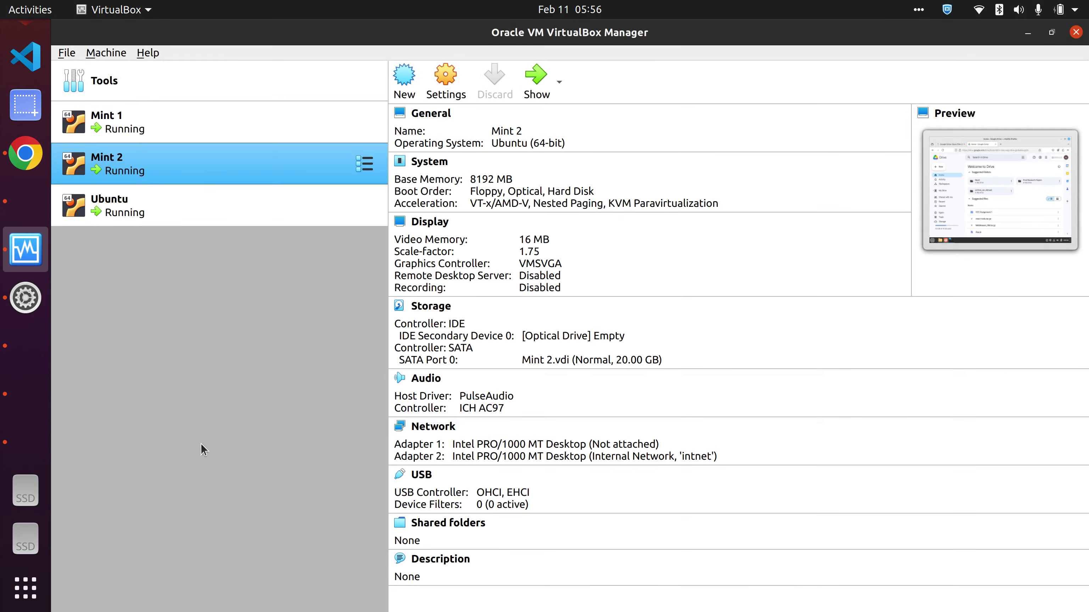
- Reload Google Drive and try YouTube in Mint 2, confirming it has no internet
left_click(21, 403)
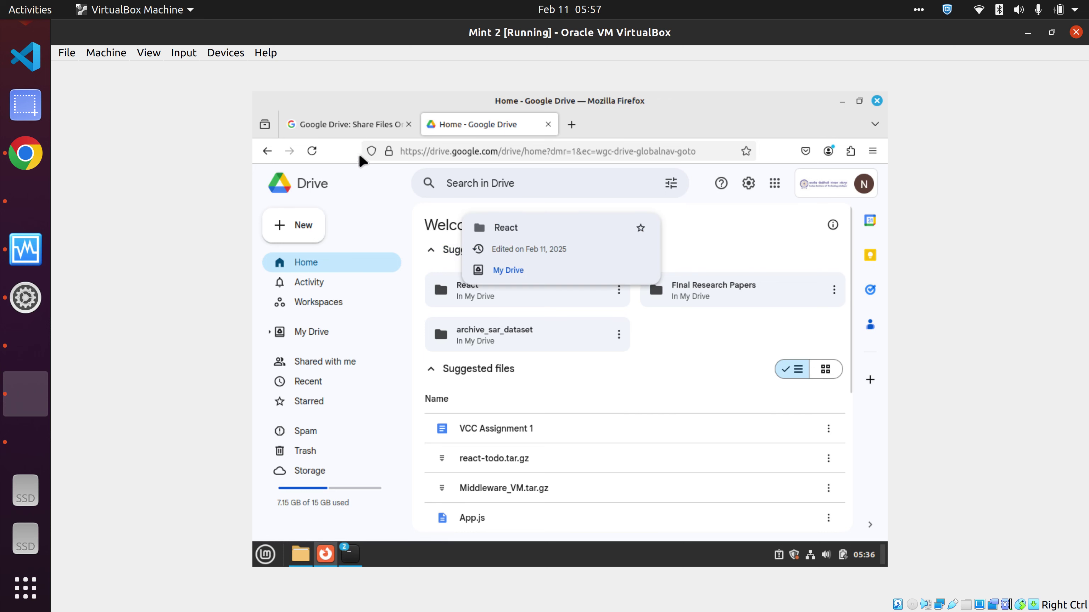
left_click(312, 151)
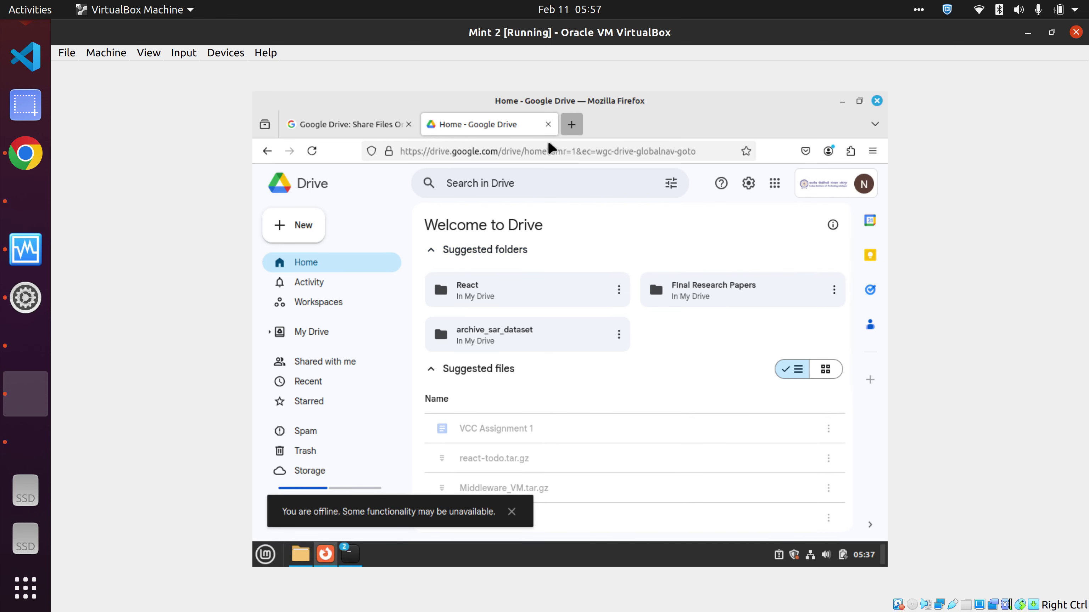
left_click(571, 124)
left_click(465, 369)
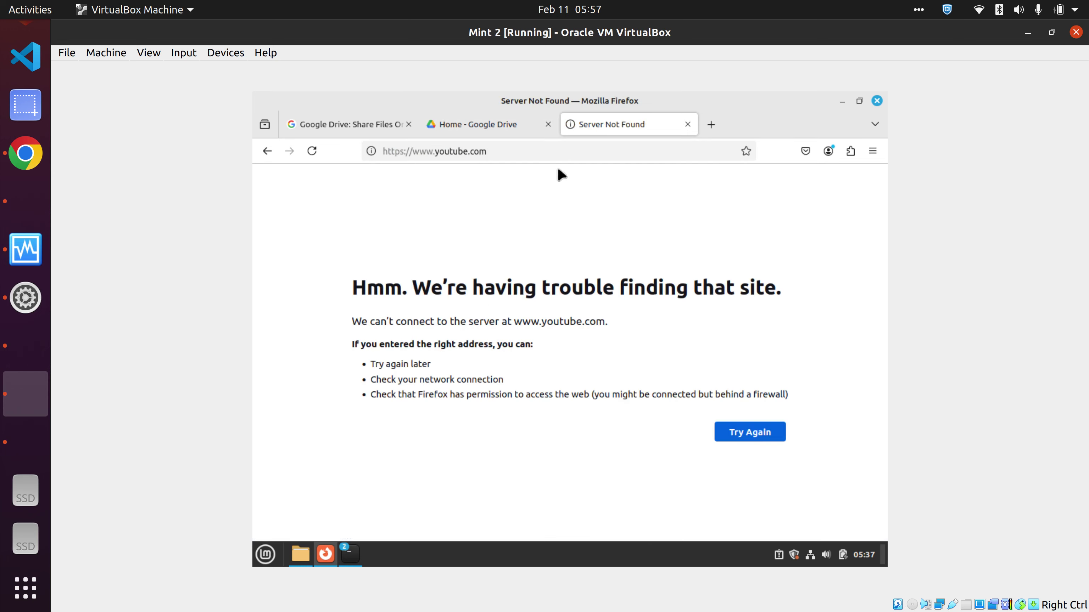
left_click(686, 124)
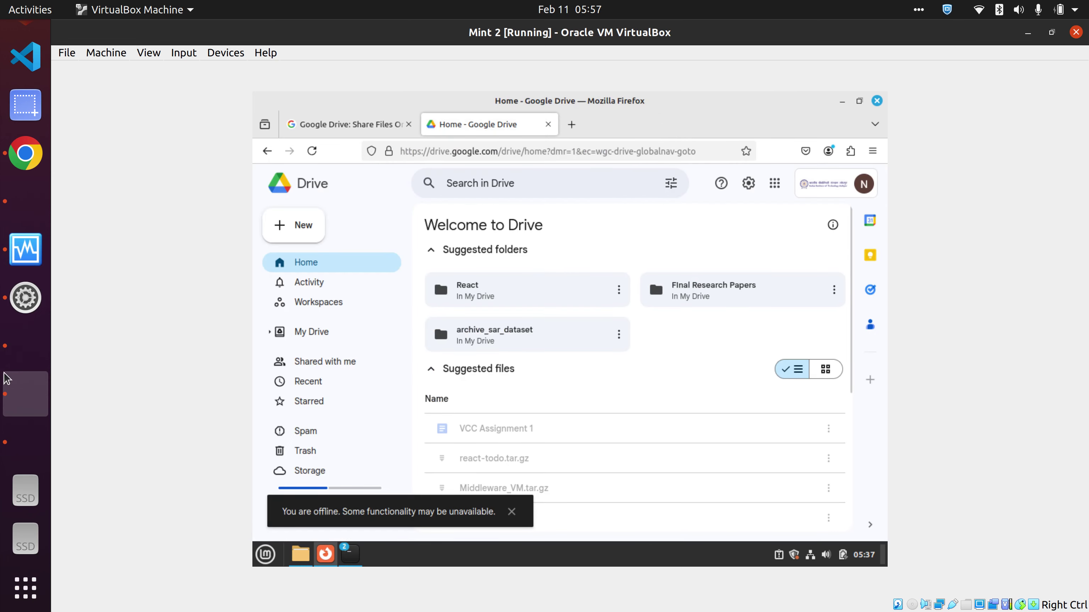
left_click(23, 349)
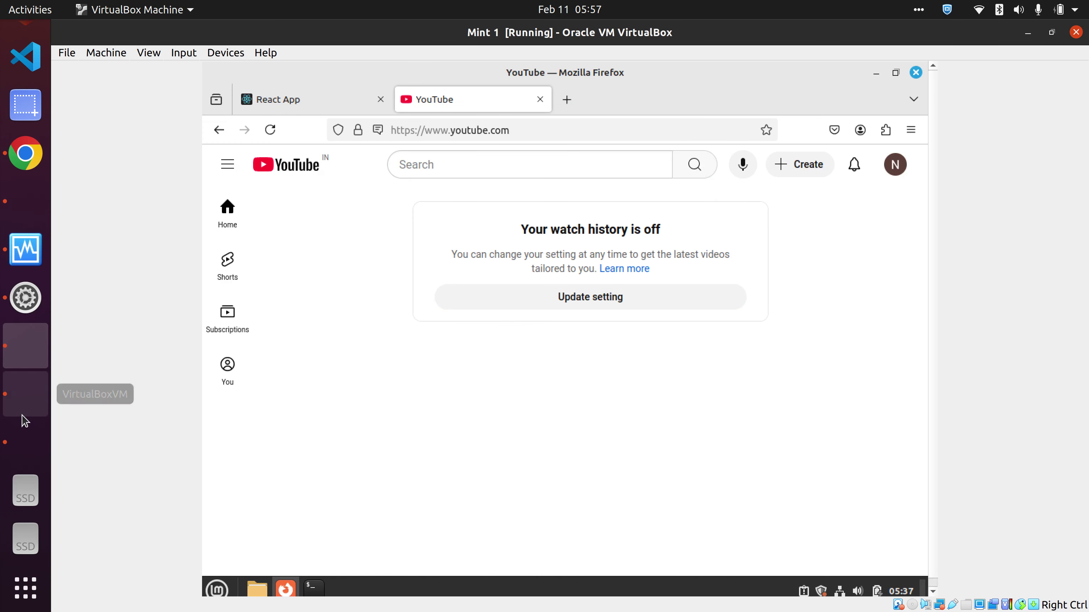
left_click(26, 255)
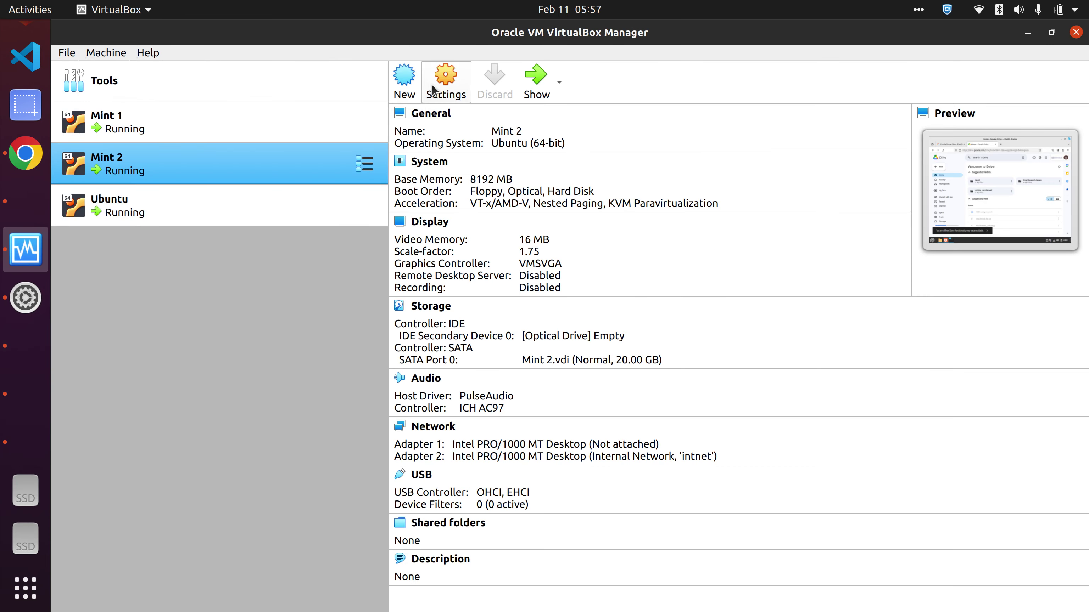
left_click(202, 126)
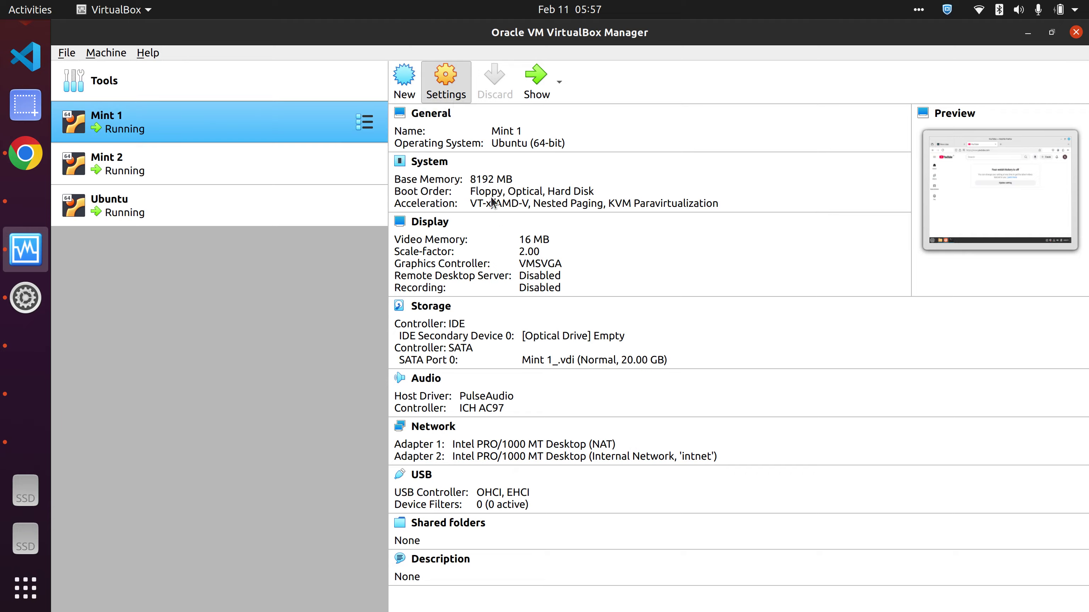
key("ctrl+s")
left_click(376, 274)
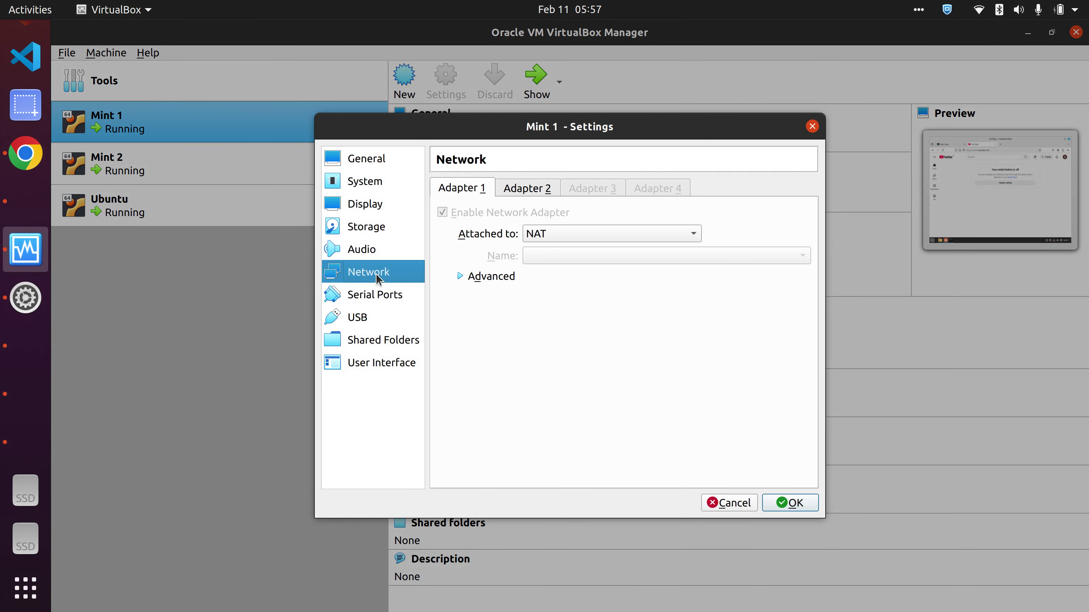
left_click(536, 235)
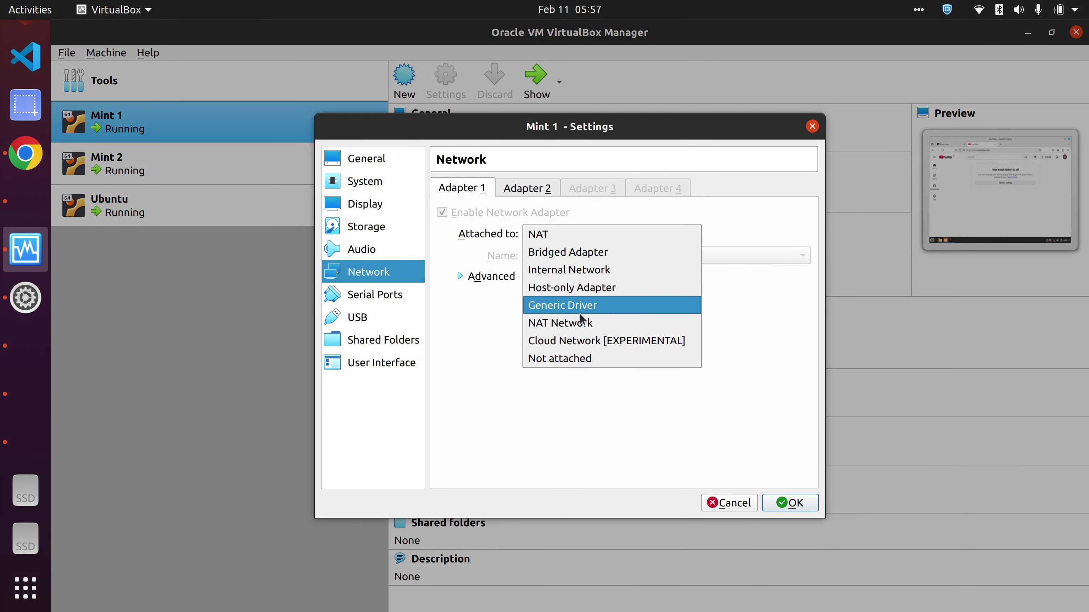
left_click(594, 359)
left_click(798, 504)
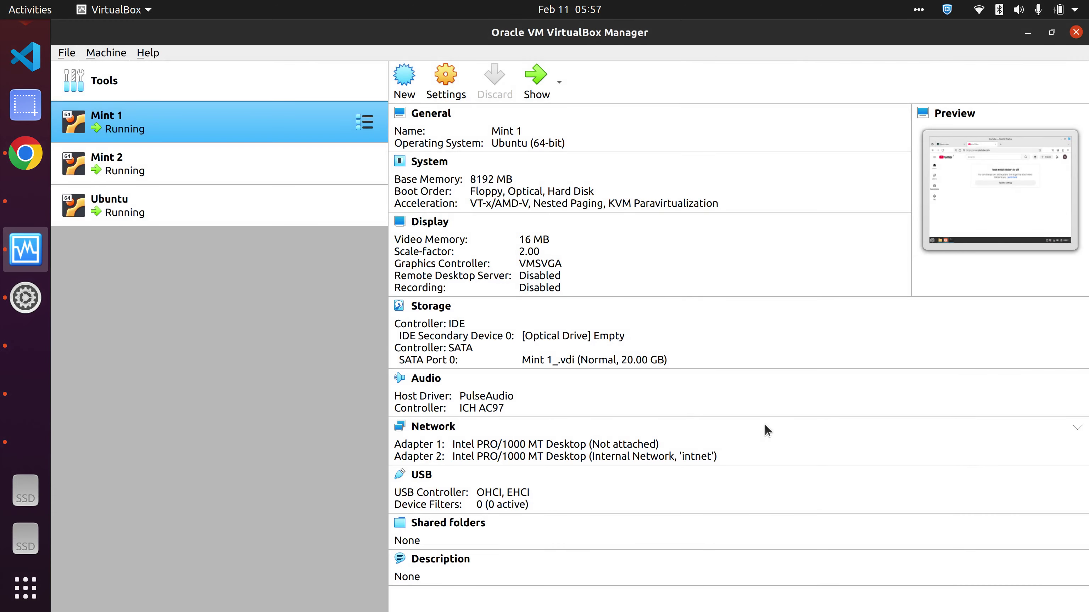
left_click(183, 210)
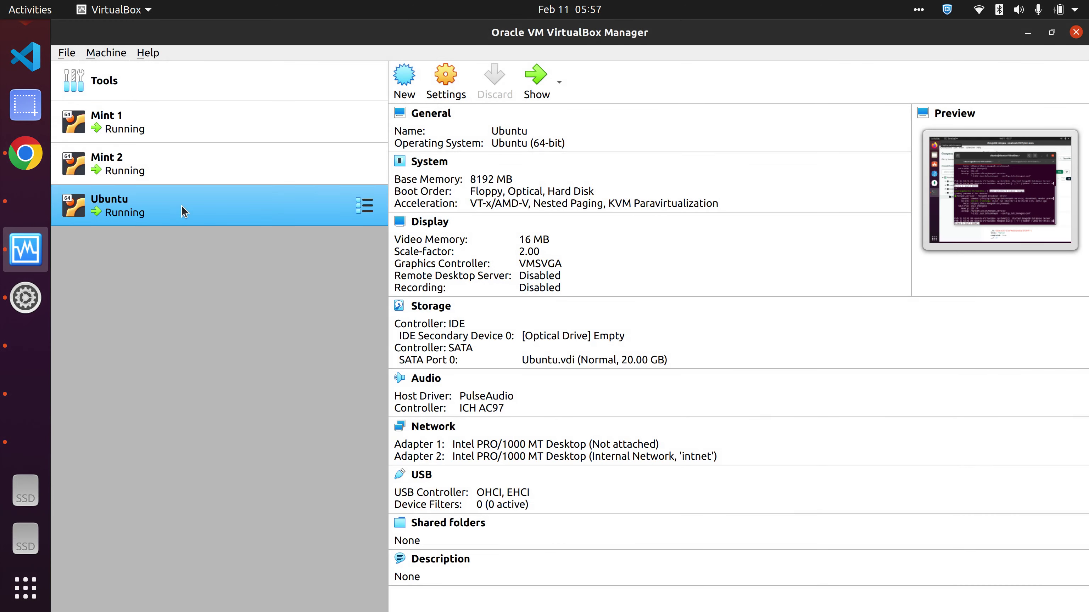
left_click(446, 93)
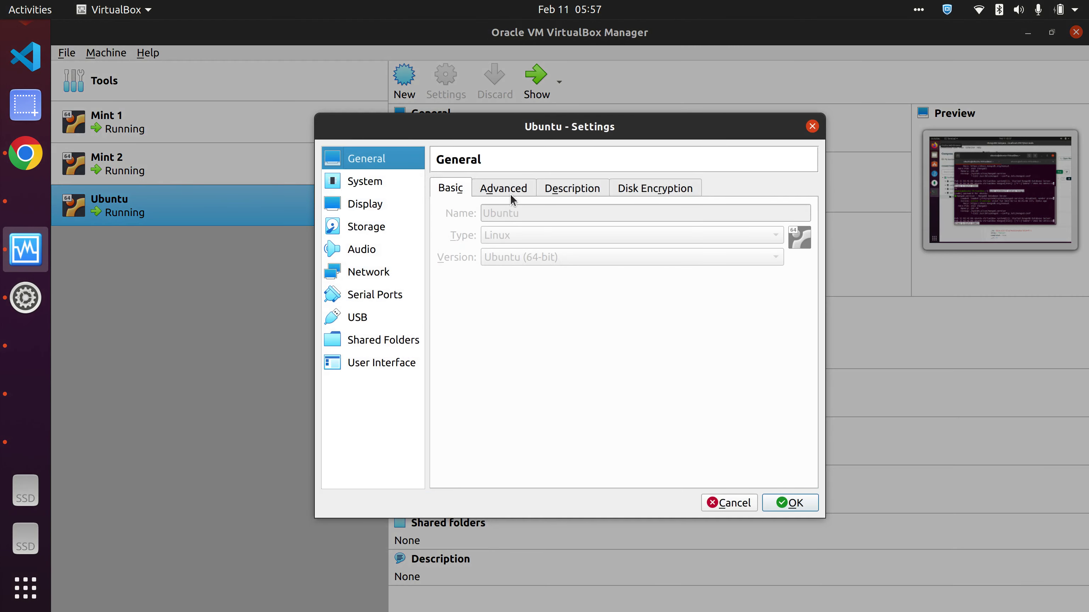
left_click(367, 275)
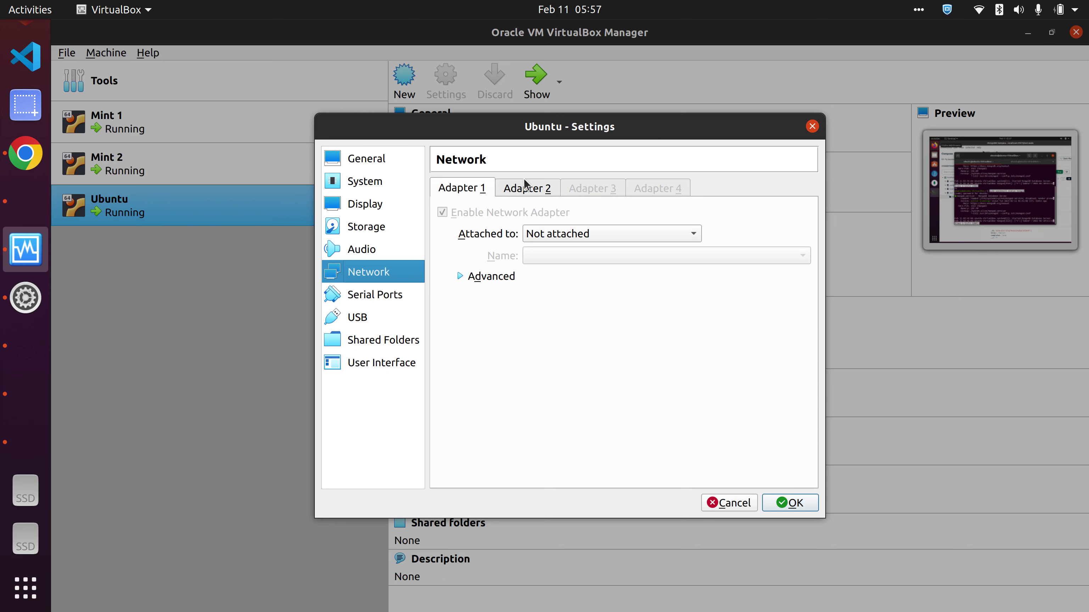
left_click(532, 193)
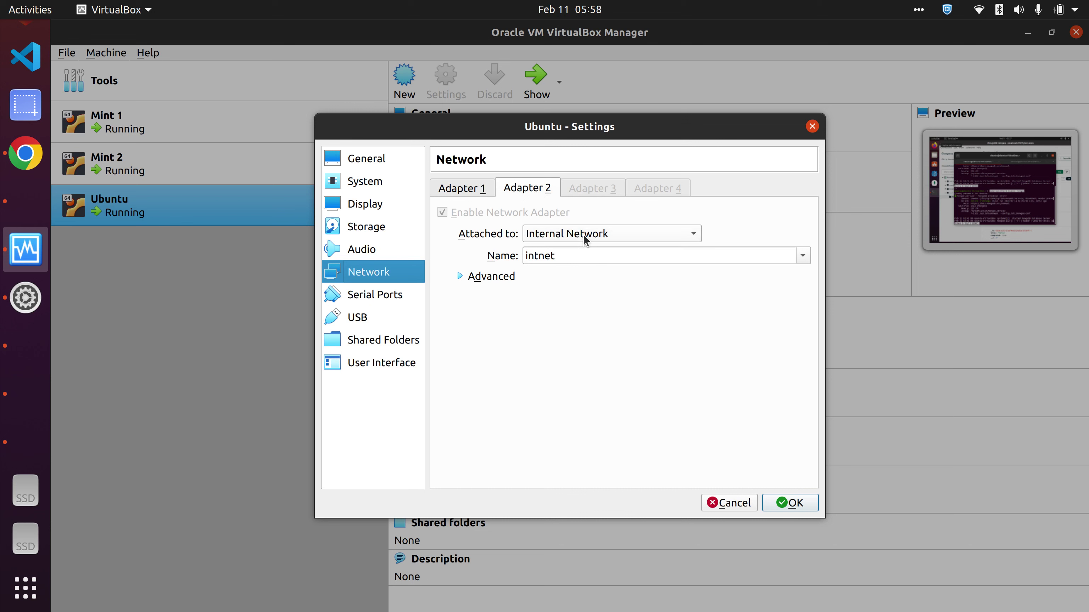
left_click_drag(528, 255, 566, 256)
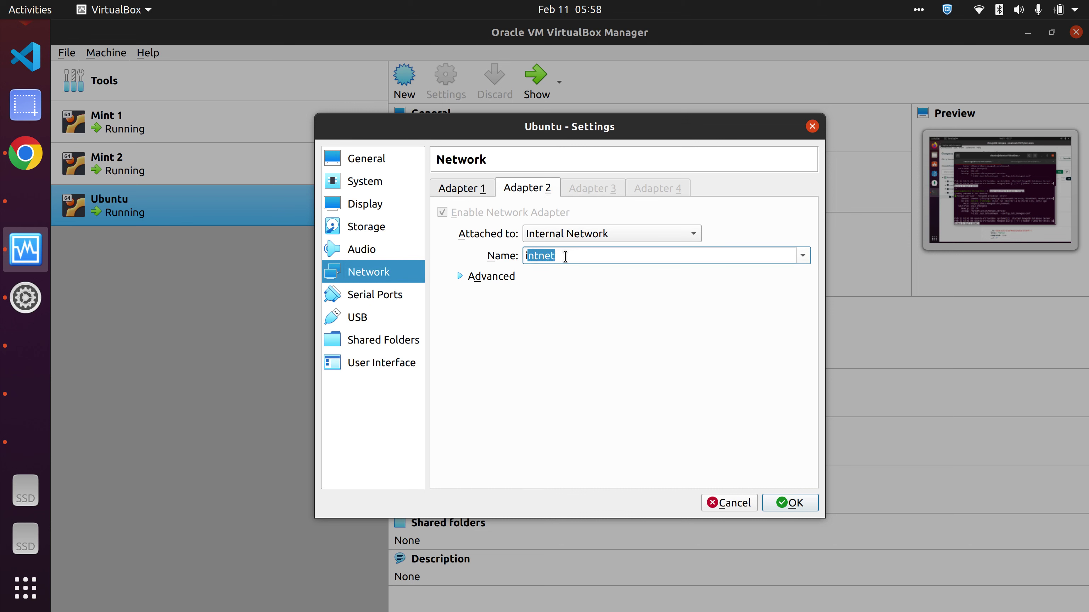
left_click(568, 256)
left_click_drag(581, 251, 508, 257)
left_click(729, 503)
left_click(187, 151)
left_click(190, 127)
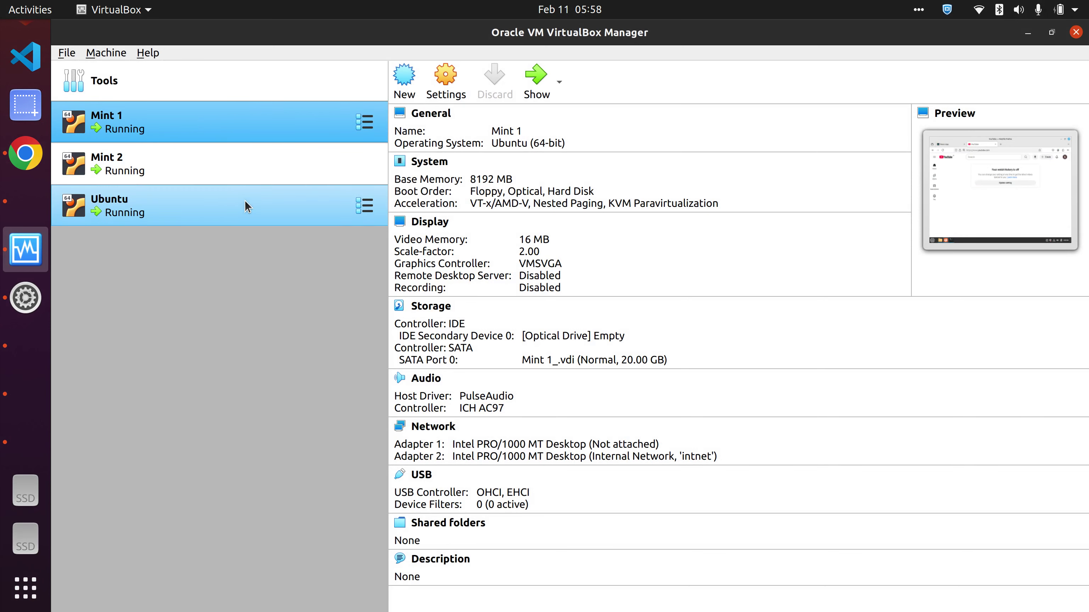
left_click(36, 368)
- Open a new terminal window in the Mint 1 VM from the taskbar terminal icon
left_click(28, 145)
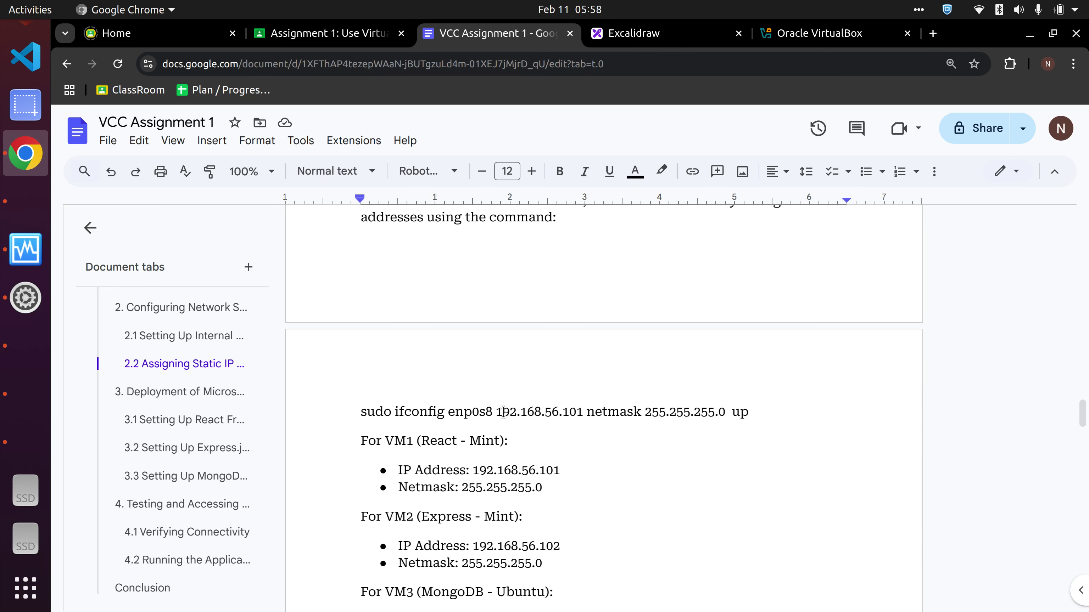
left_click(35, 362)
left_click(311, 590)
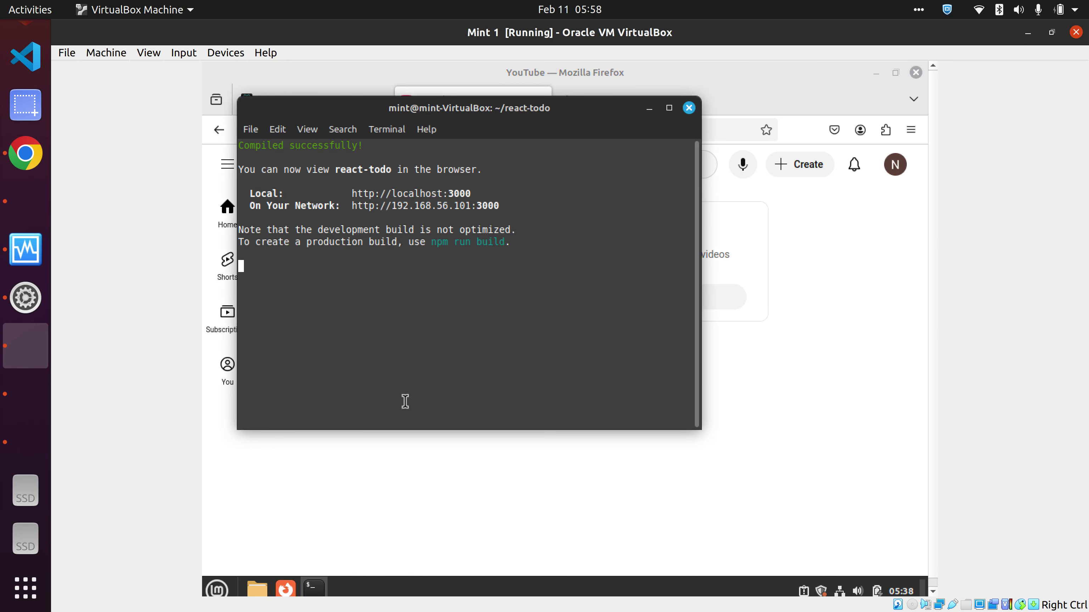
mouse_move(317, 586)
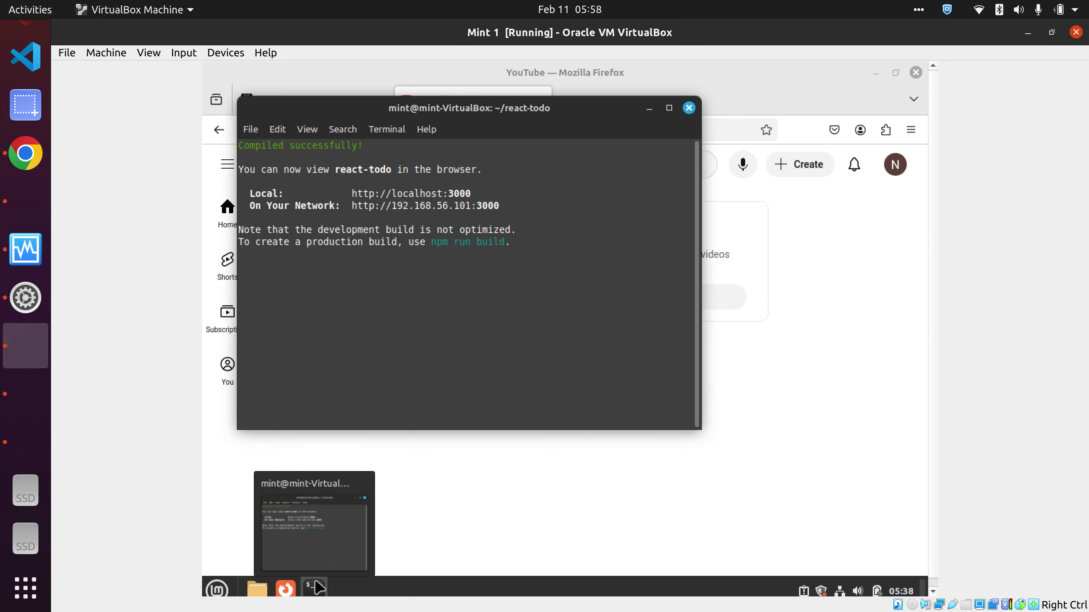
right_click(316, 587)
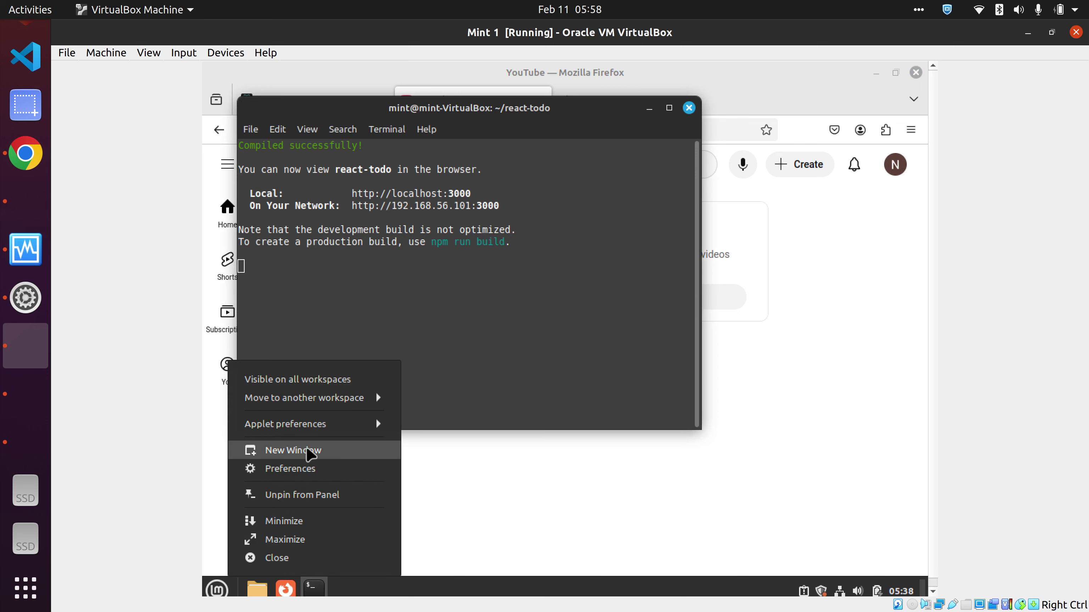
left_click(307, 460)
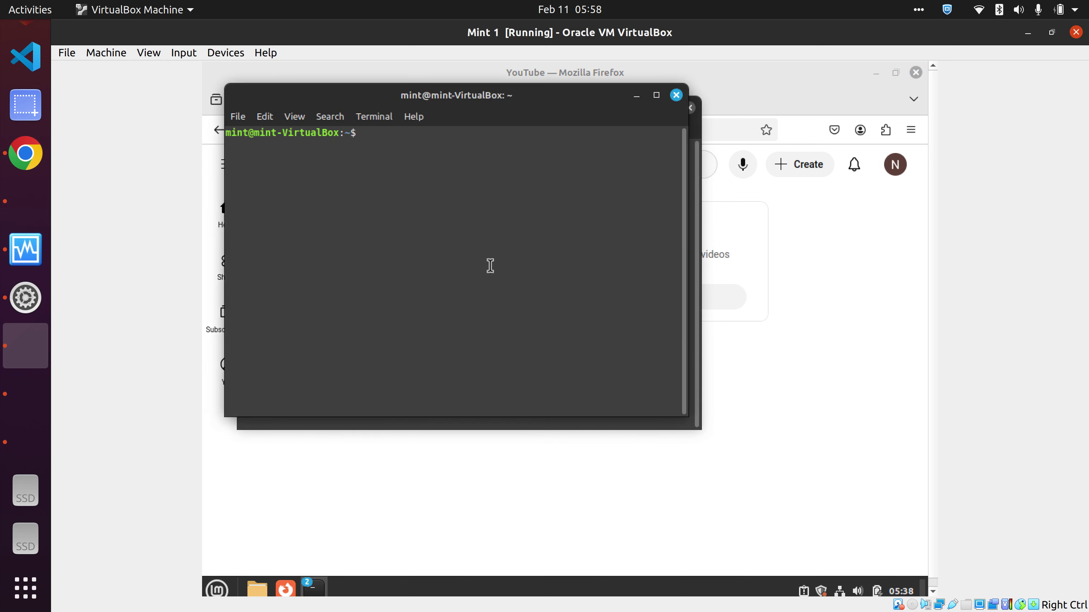
- Run 'ip a' and highlight enp0s8's 192.168.56.101 address details
type("ip a")
key("Return")
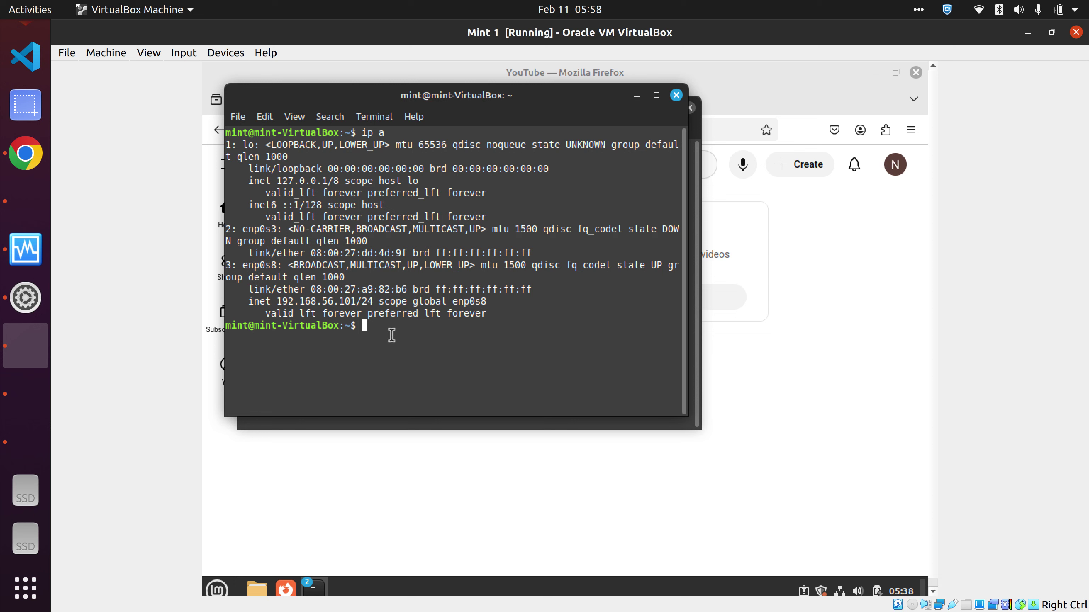
left_click_drag(391, 336, 265, 290)
left_click_drag(438, 320, 491, 315)
left_click(391, 327)
- In the report, highlight the ifconfig command and VM1's netmask 255.255.255.0
left_click(25, 153)
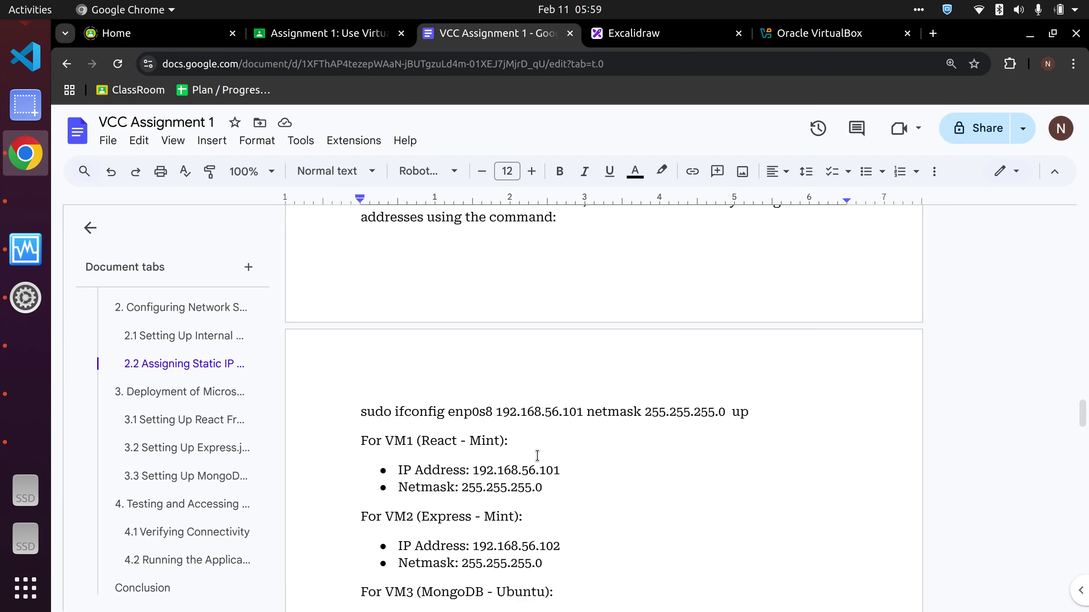
scroll(543, 462, "down", 2)
scroll(541, 462, "up", 15)
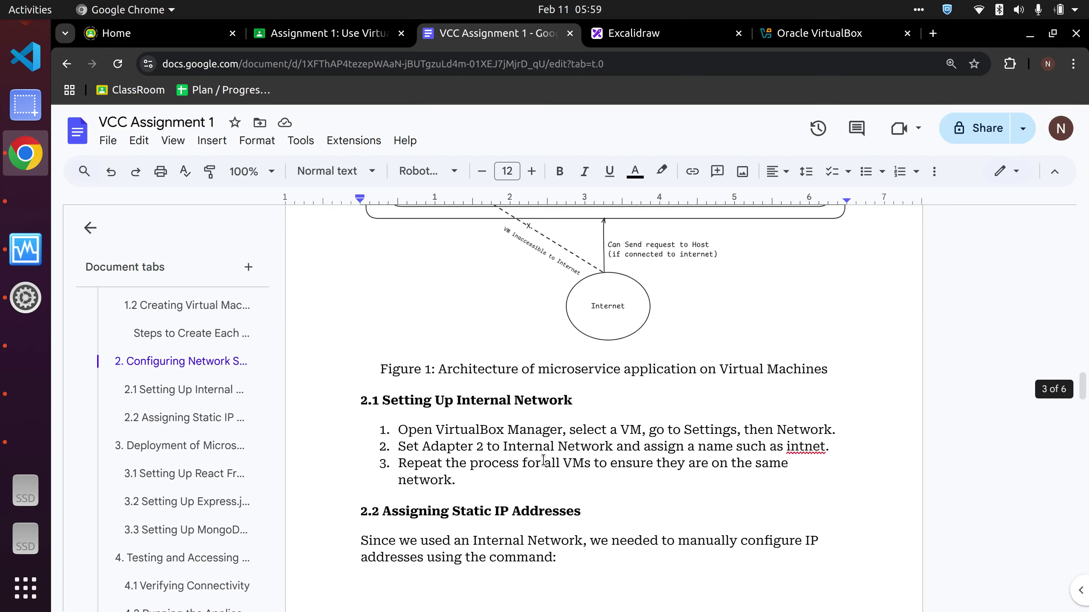
scroll(544, 428, "down", 5)
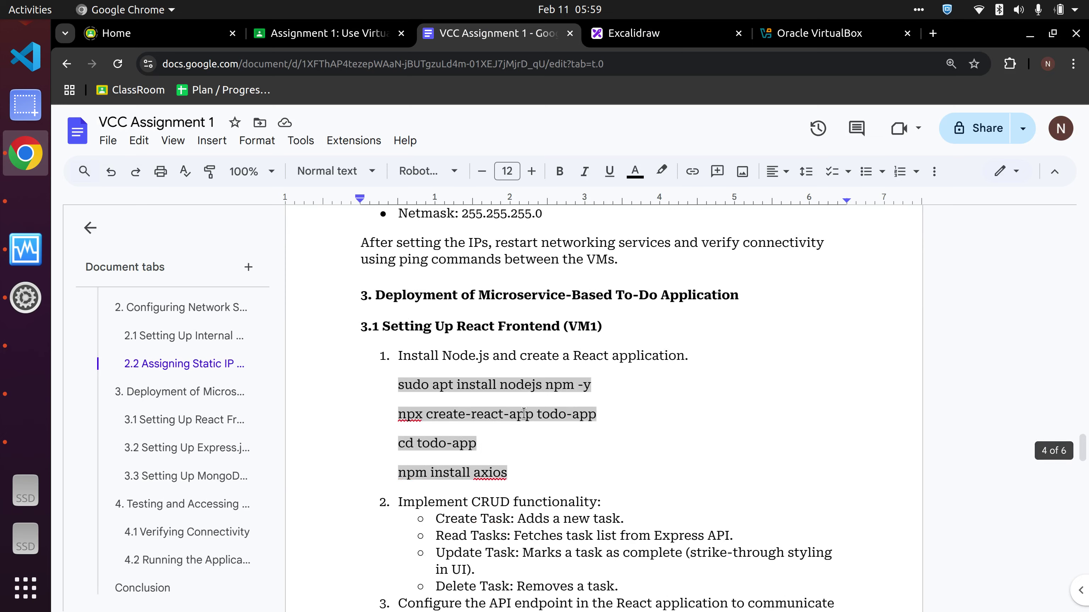
scroll(543, 428, "up", 6)
scroll(478, 374, "up", 2)
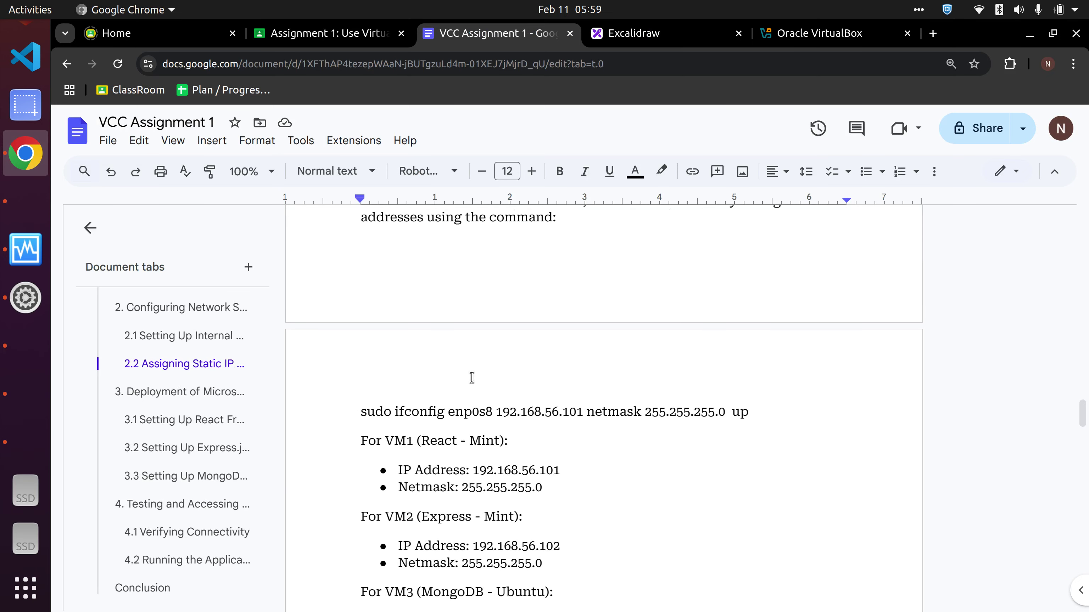
left_click_drag(360, 411, 582, 412)
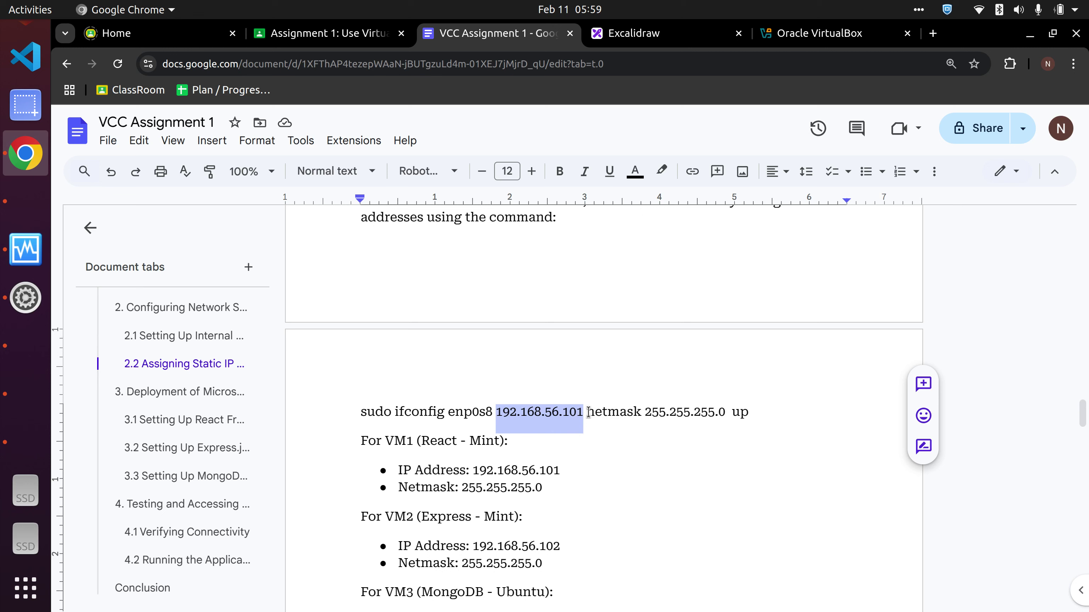
left_click_drag(588, 413, 638, 413)
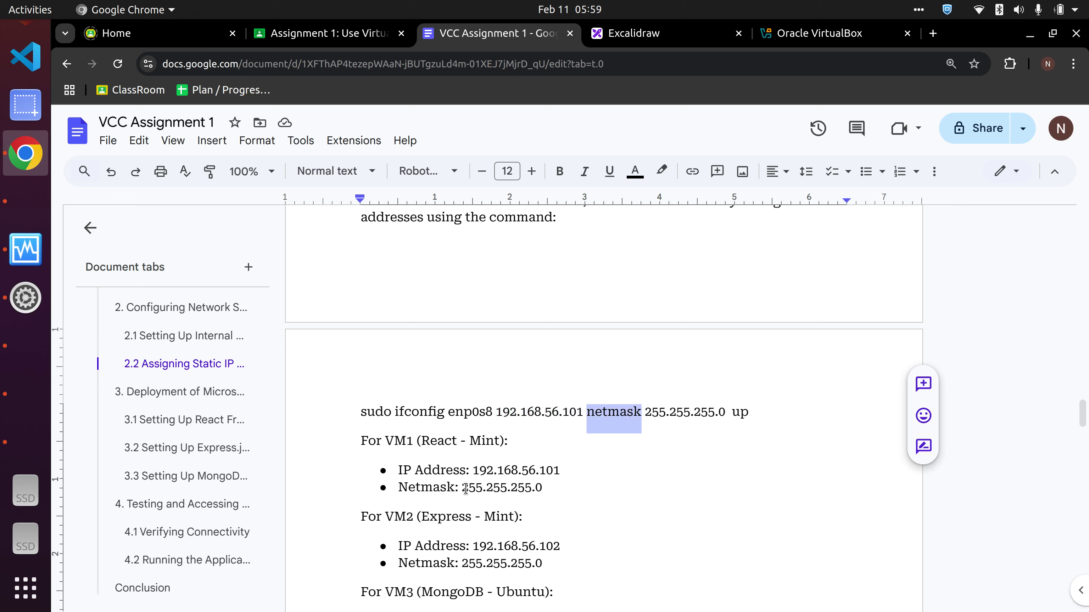
left_click_drag(463, 489, 543, 489)
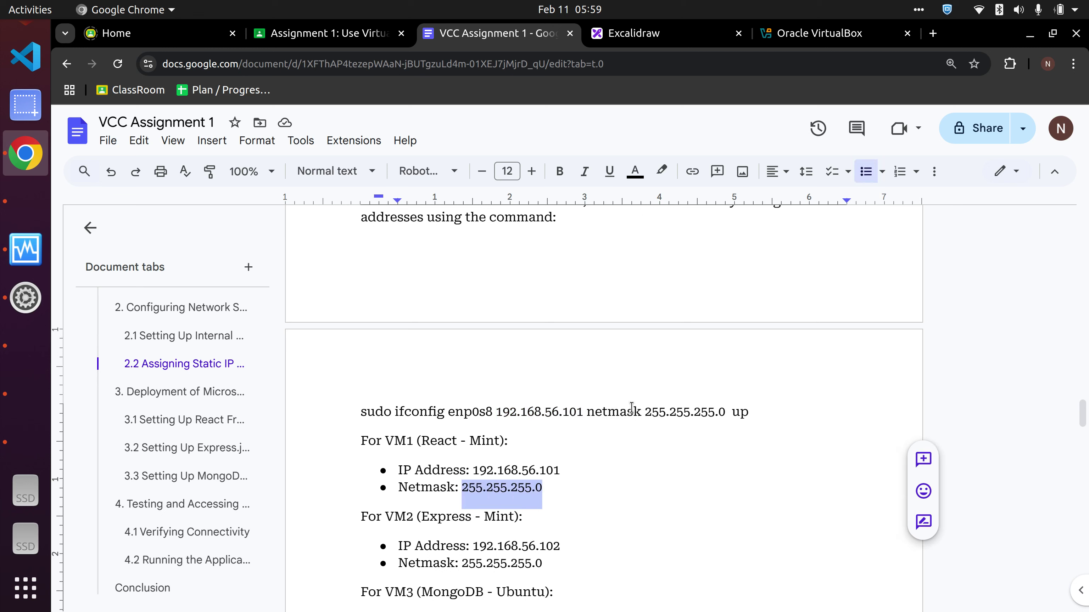
left_click_drag(734, 412, 752, 414)
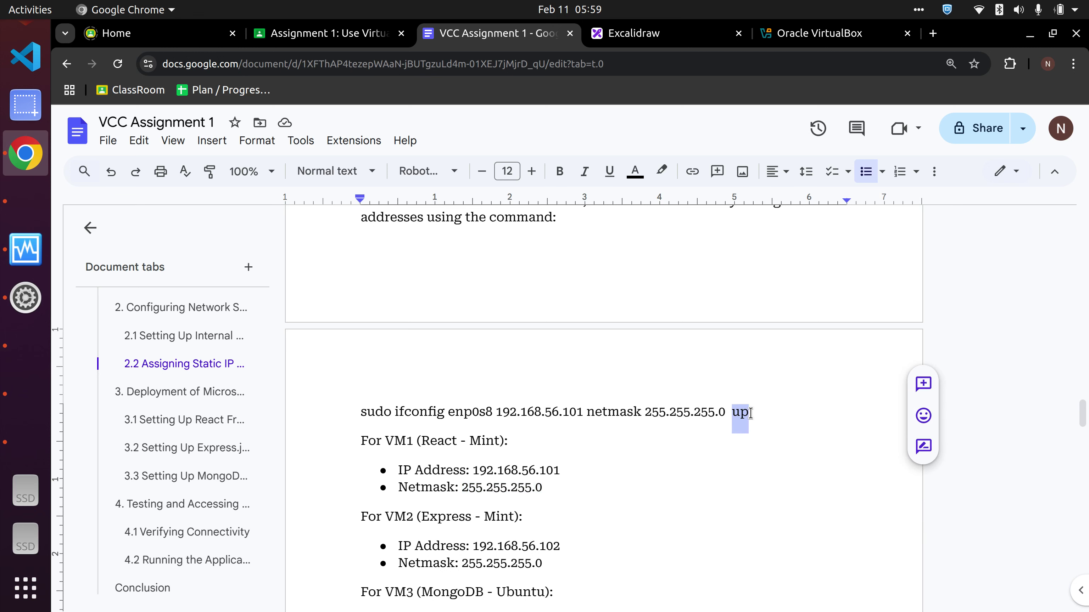
left_click(762, 420)
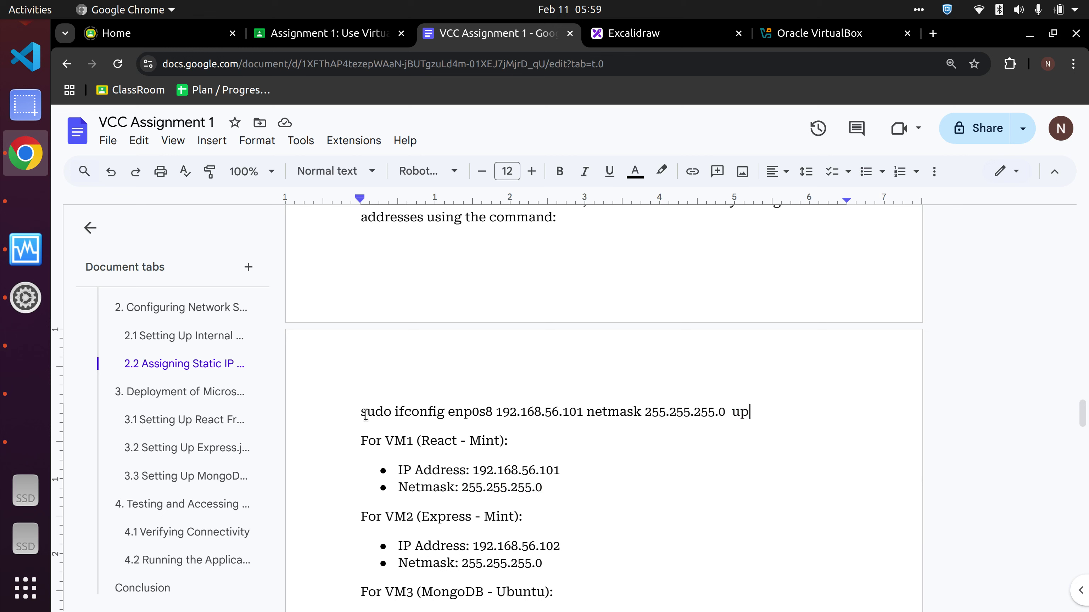
left_click_drag(362, 412, 752, 401)
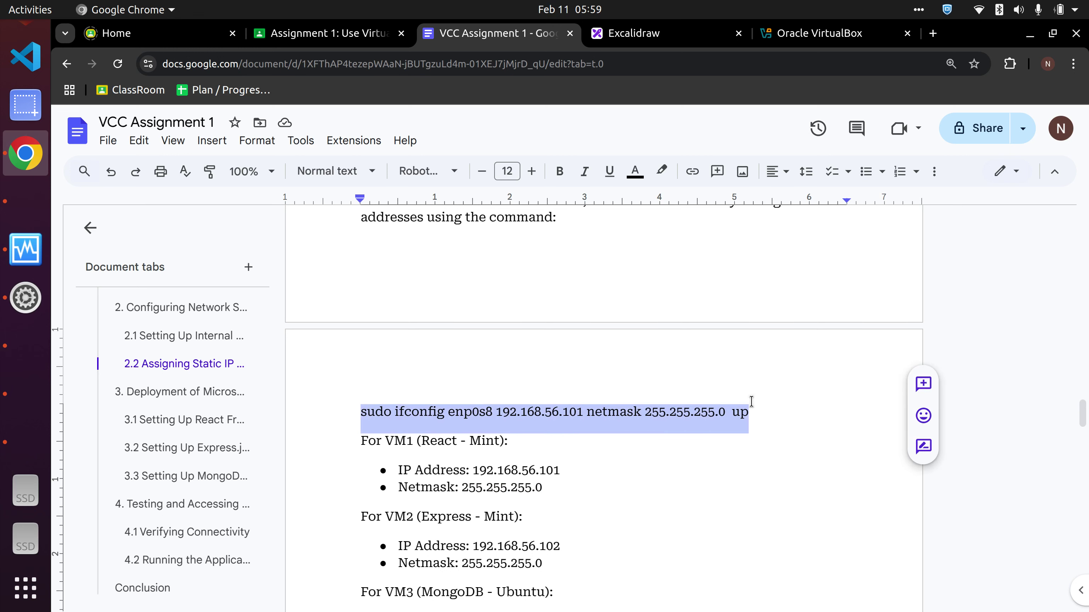
left_click(636, 476)
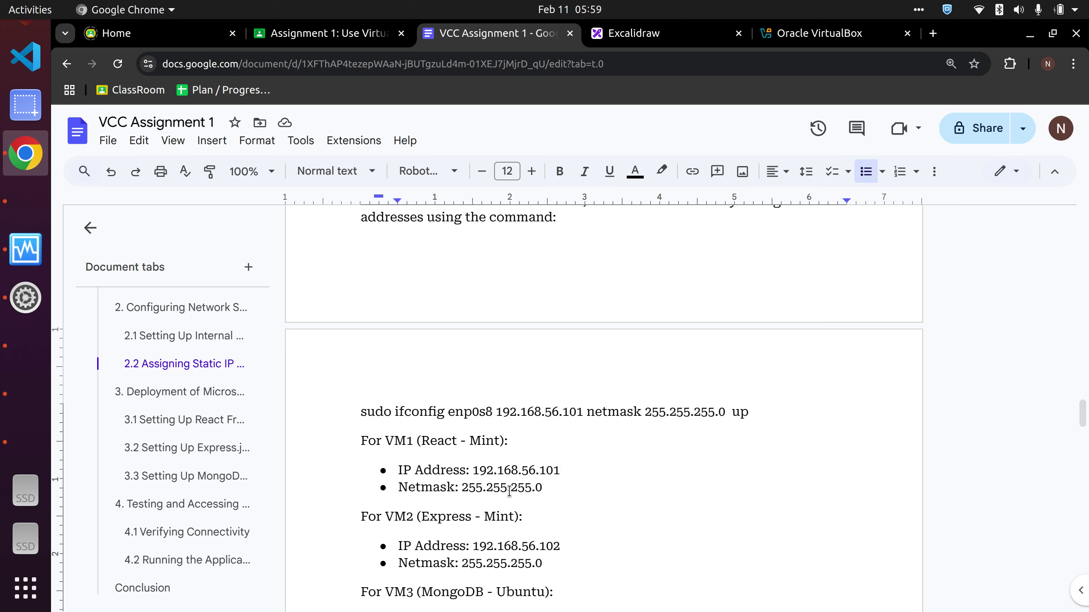
- Highlight VM2's address 192.168.56.102, then bring up the Excalidraw network diagram
scroll(526, 505, "down", 2)
left_click(475, 461)
left_click_drag(477, 462, 562, 461)
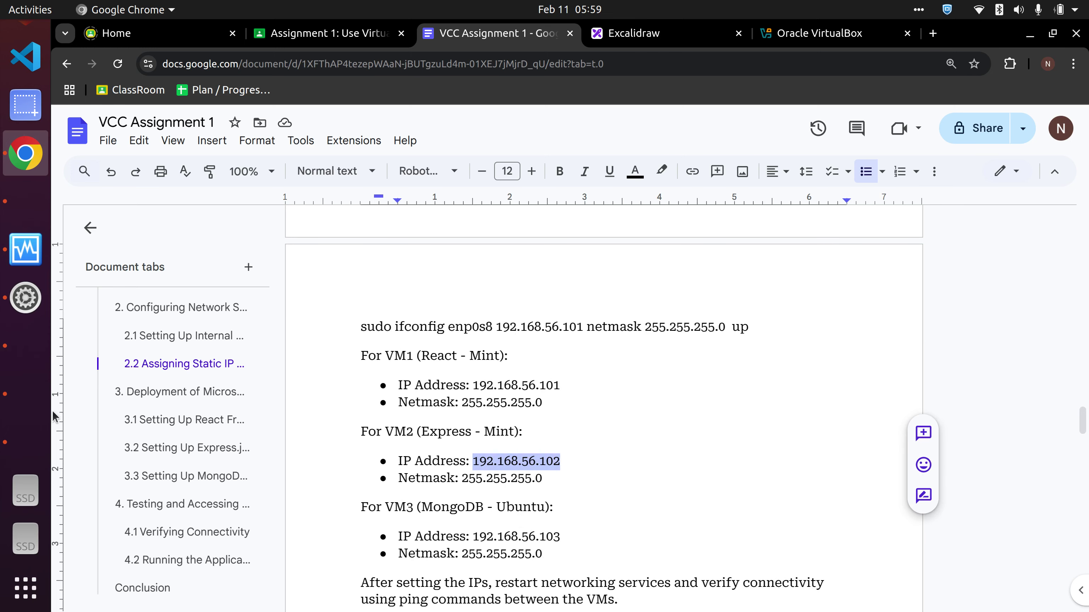
left_click(574, 485)
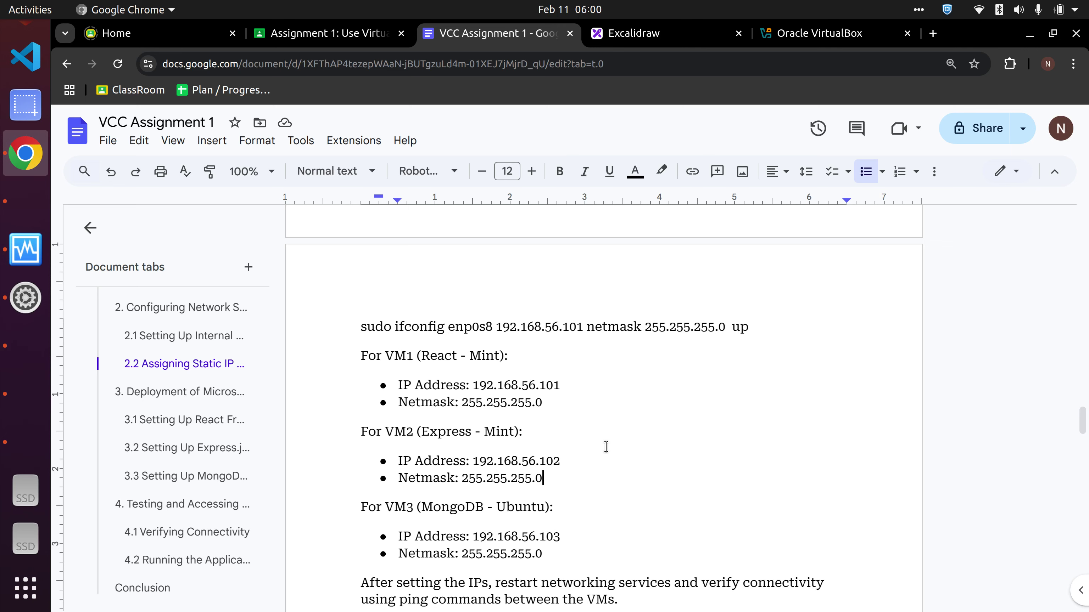
left_click(657, 33)
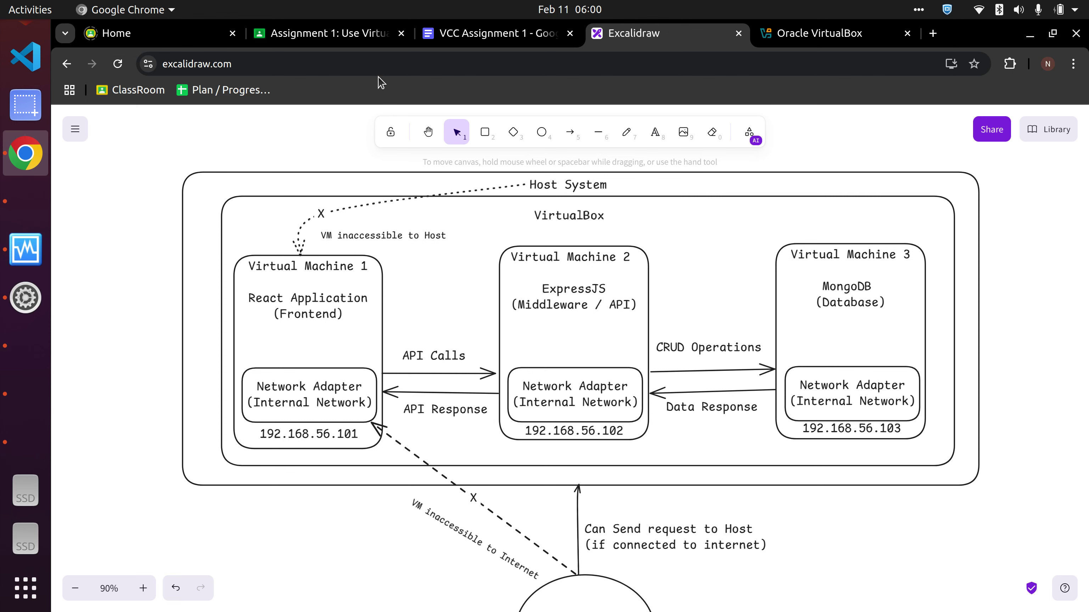
- Check that Mint 1's Adapter 2 uses internal network 'intnet', then return to the Mint 1 VM
left_click(30, 248)
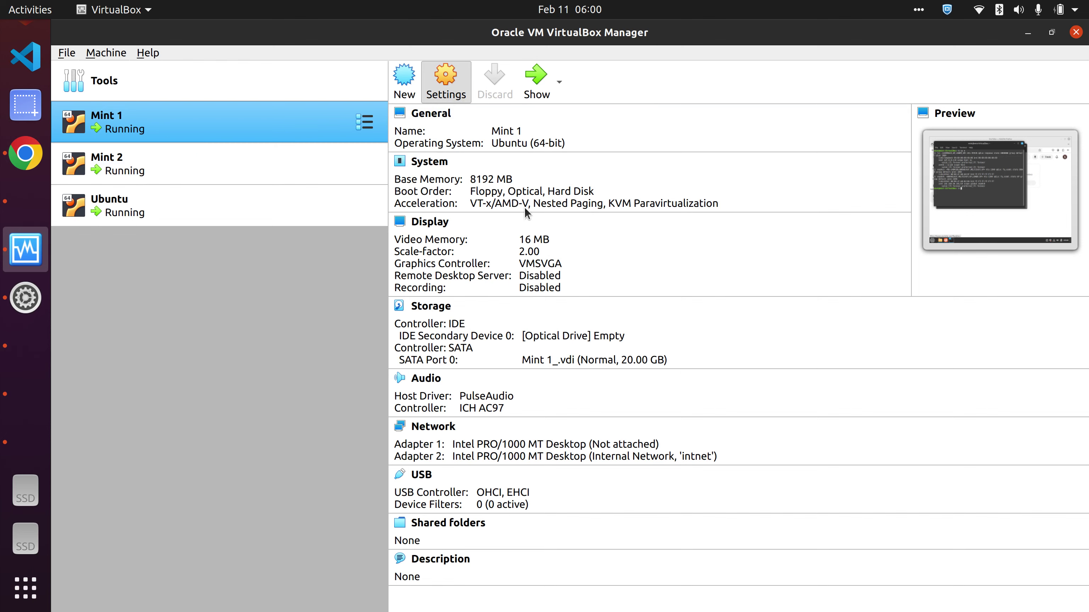
left_click(446, 84)
left_click(383, 271)
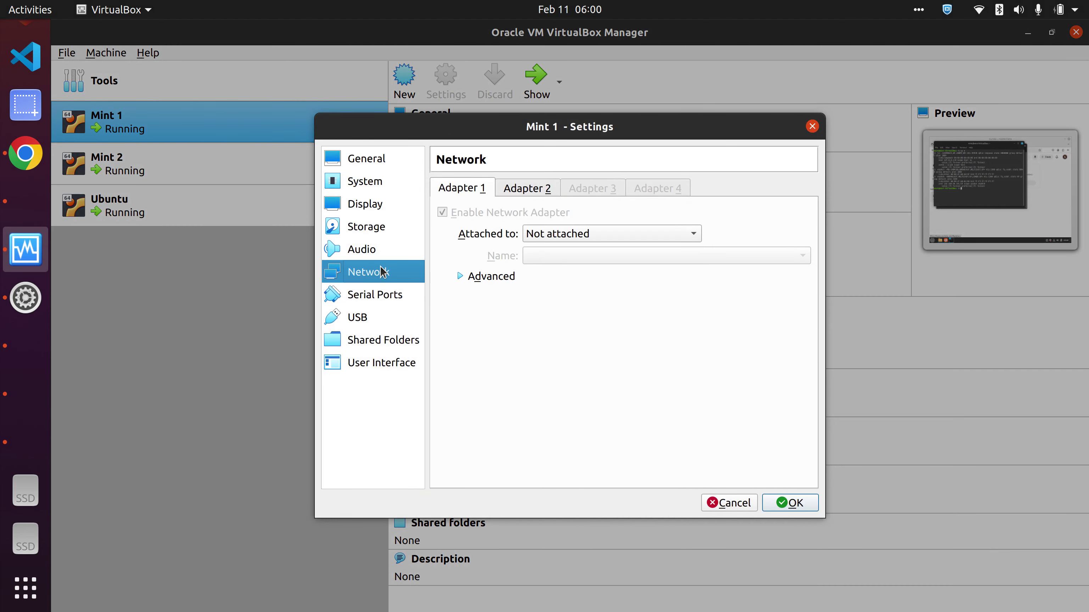
left_click(521, 190)
double_click(564, 255)
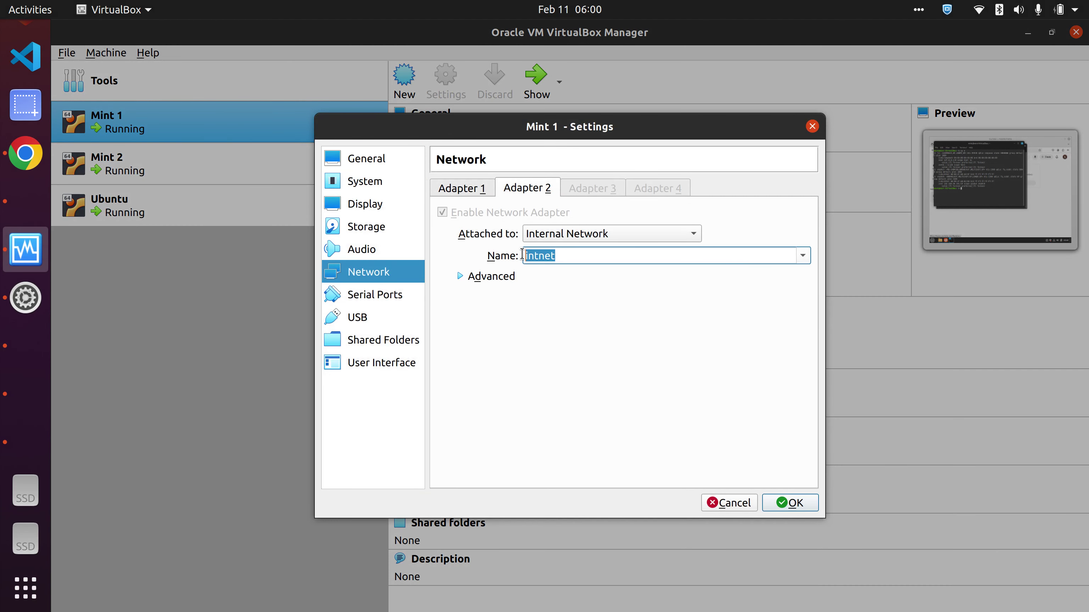
left_click(7, 382)
left_click(12, 355)
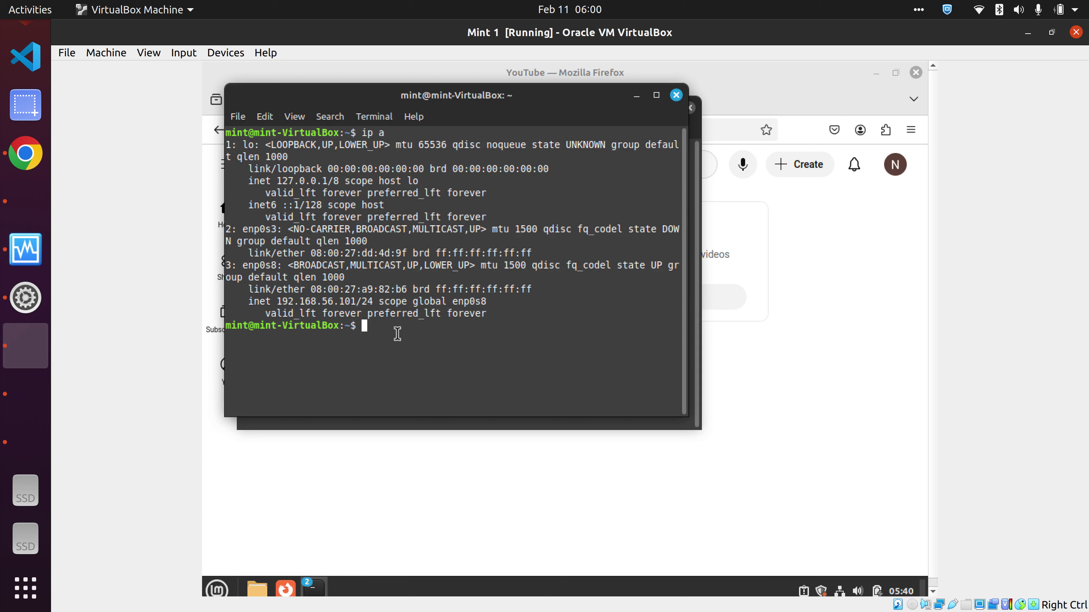
- Ping 192.168.56.102 from Mint 1 (6 of 6 replies, 0% loss), then switch to Mint 2
type("ip")
key("BackSpace")
key("BackSpace")
type("ping")
type("192")
type(".168.56.102")
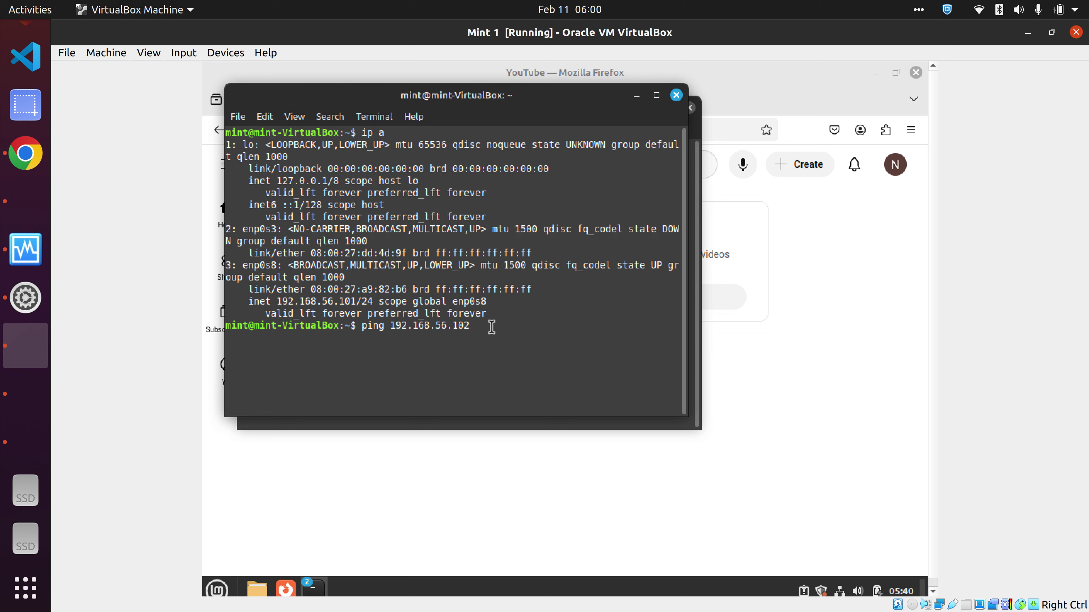
key("Return")
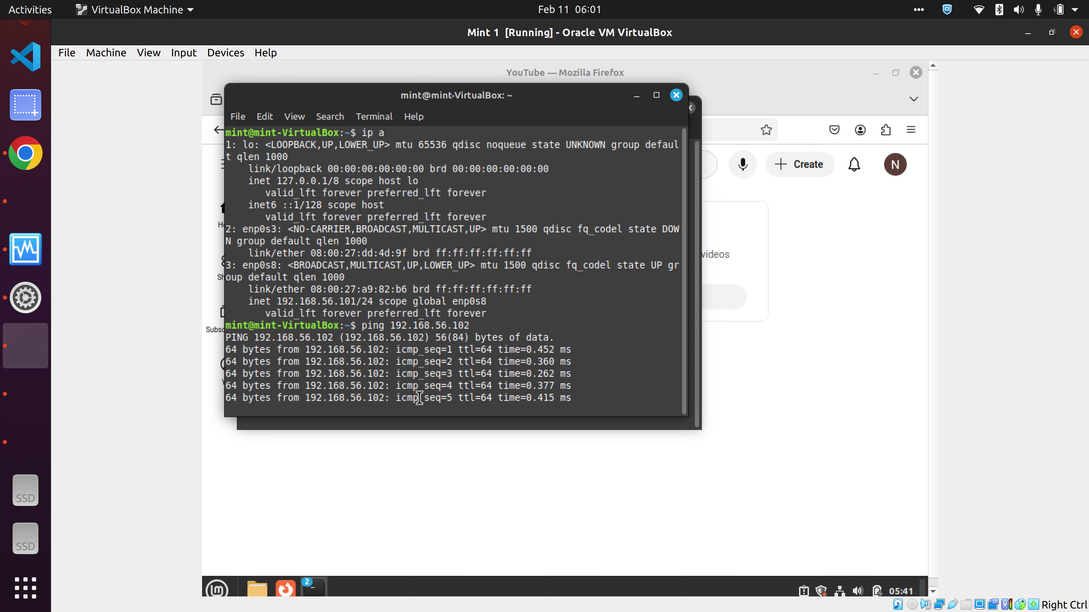
key("ctrl+c")
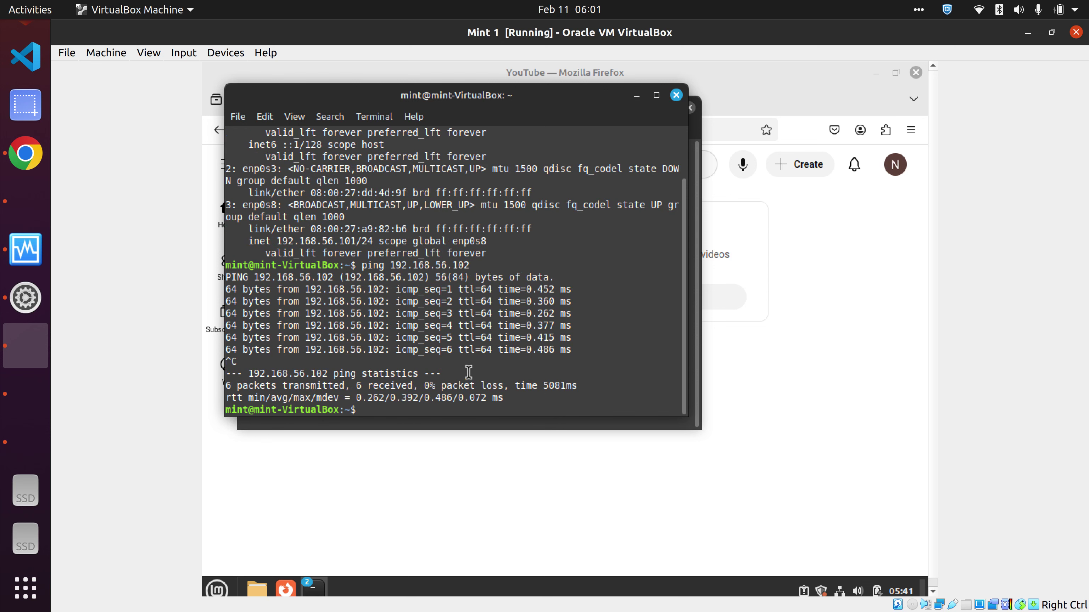
left_click(14, 392)
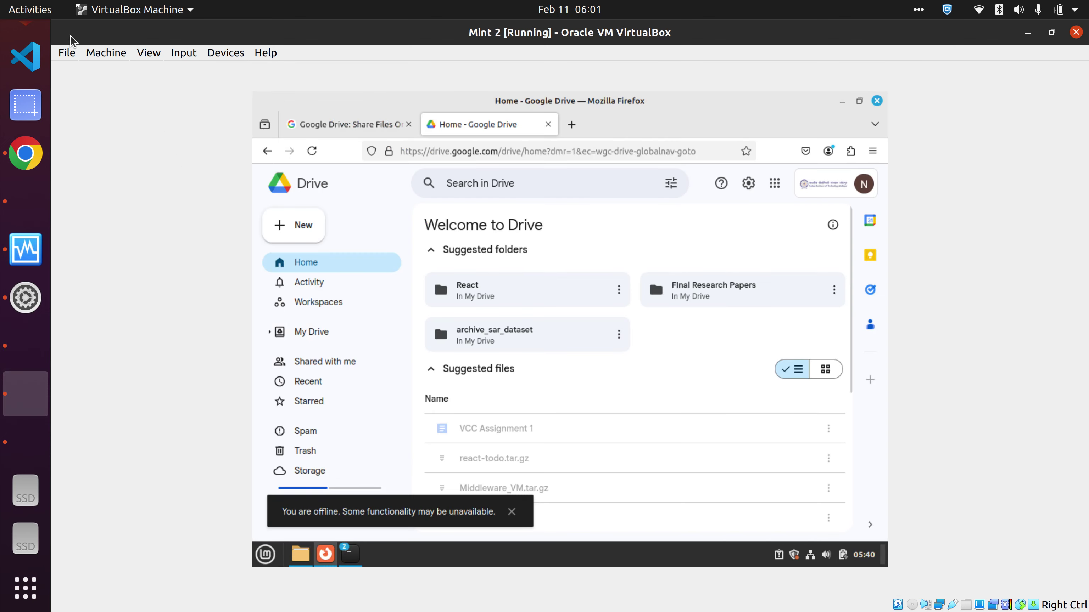
- Pause Mint 2, rerun the ping from Mint 1, and mark the 100% packet loss result
left_click(106, 52)
left_click(148, 147)
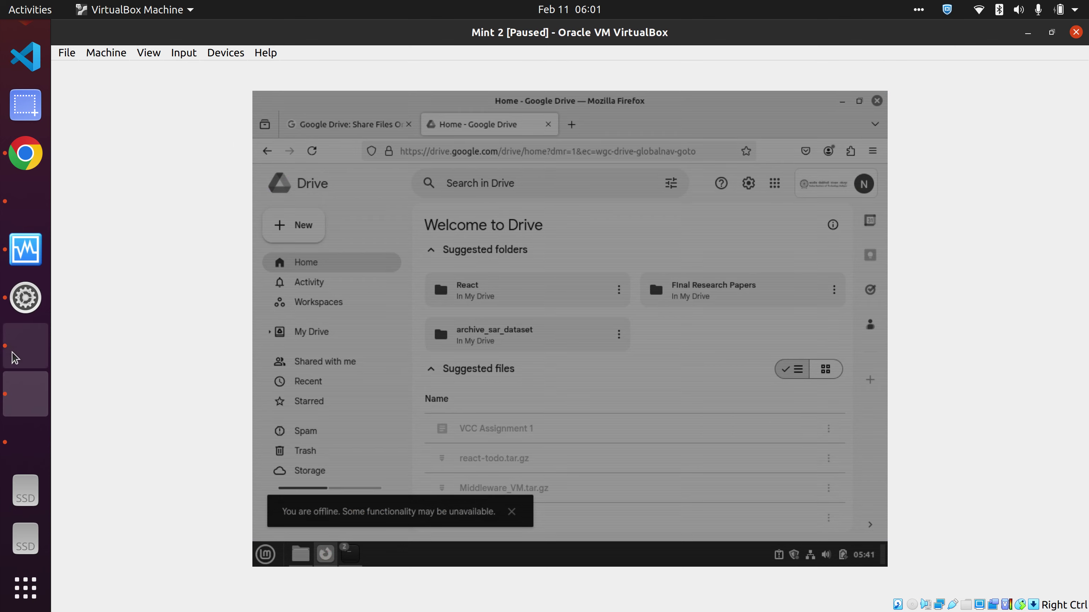
left_click(26, 345)
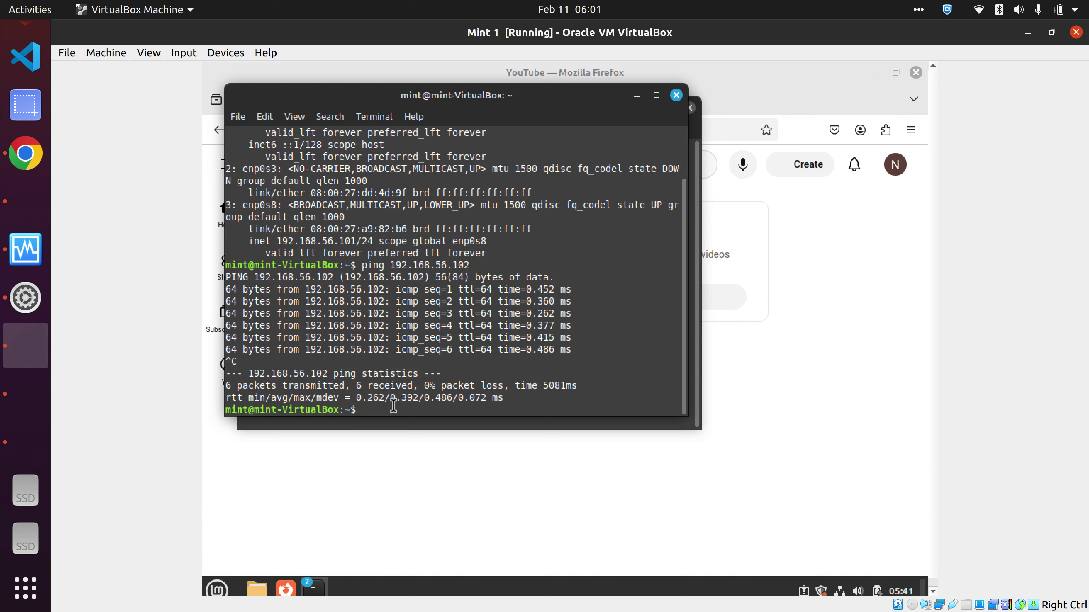
key("Up")
key("Return")
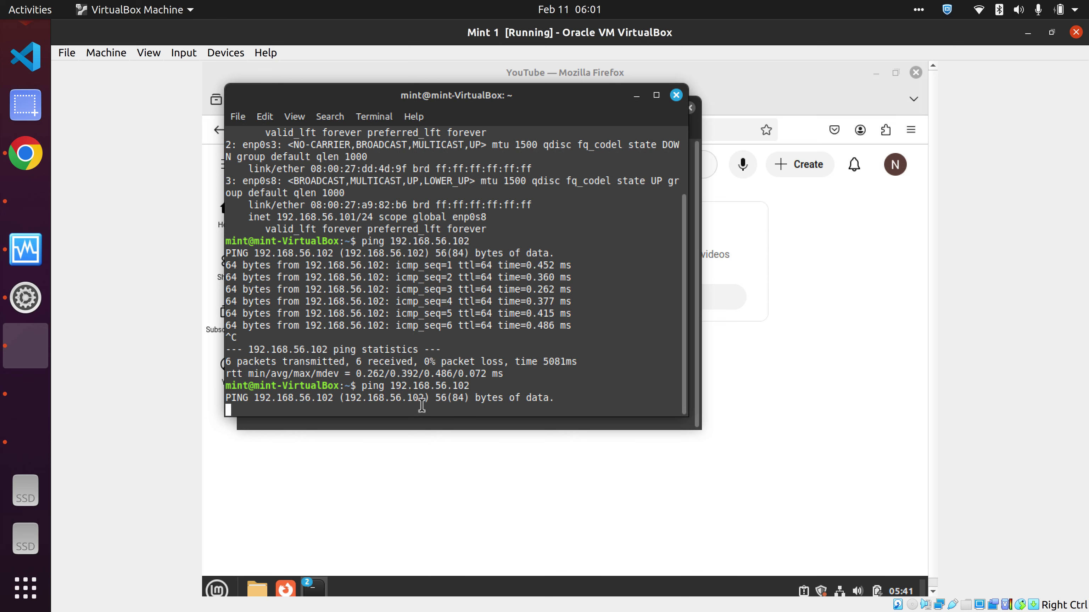
key("ctrl+c")
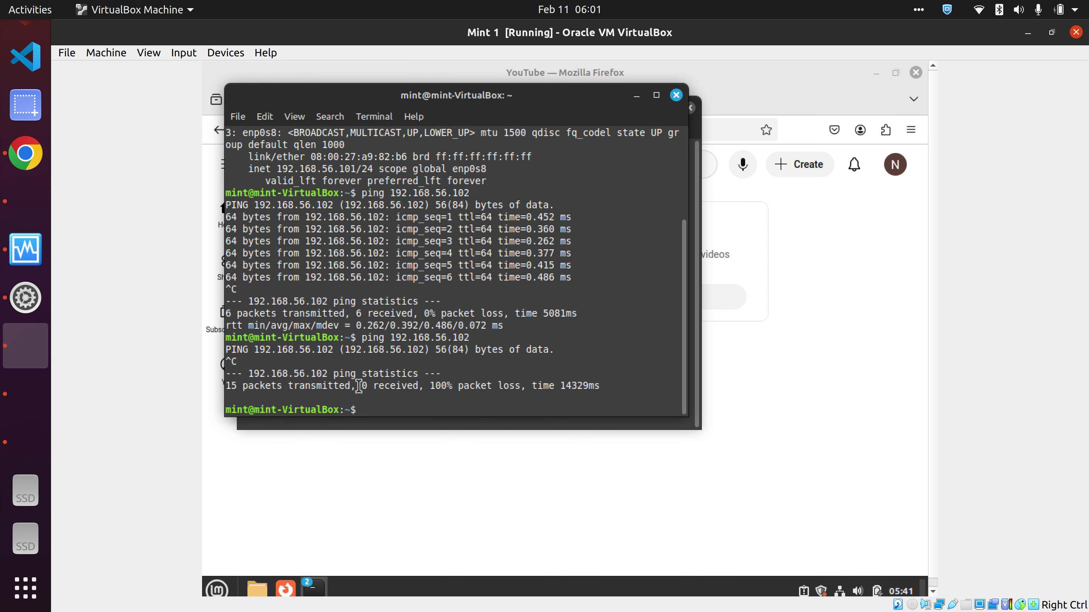
left_click_drag(430, 385, 526, 385)
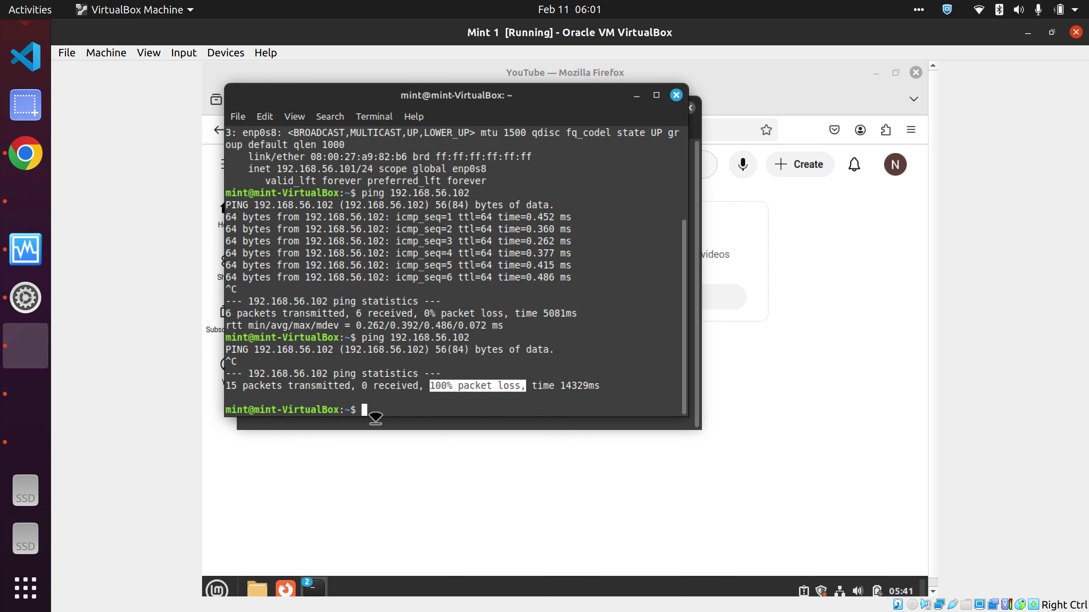
left_click(25, 394)
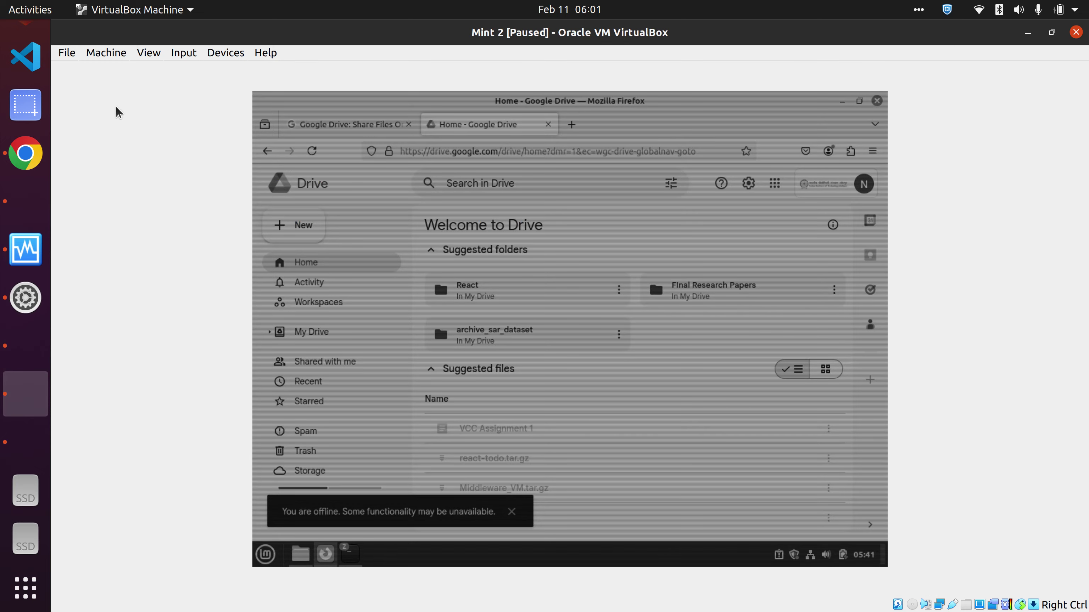
- Resume Mint 2 and stop its running Node server with Ctrl+C
left_click(90, 58)
left_click(124, 145)
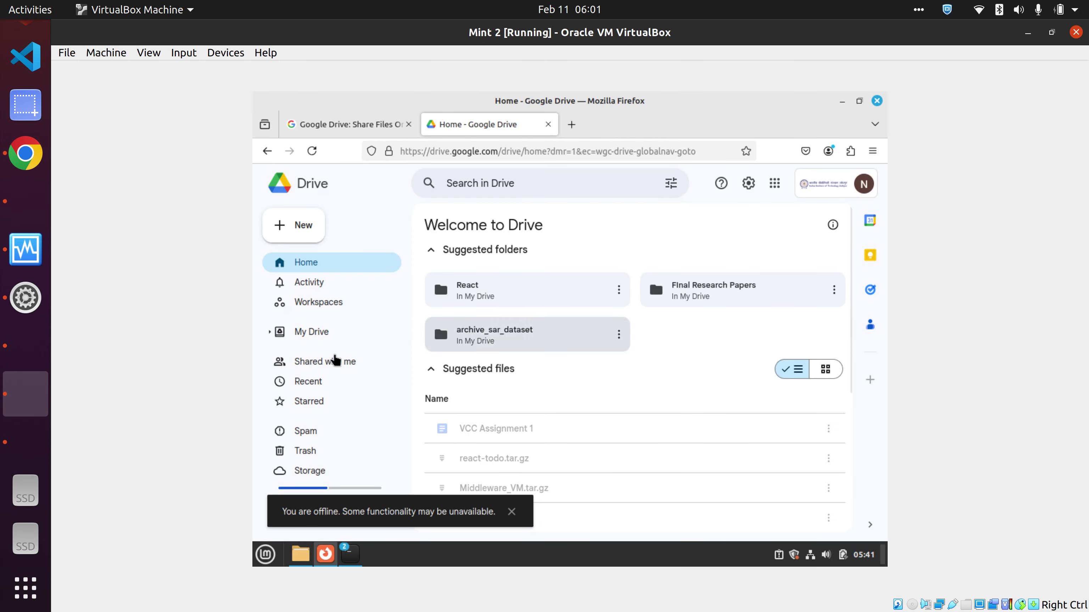
left_click(511, 512)
mouse_move(352, 556)
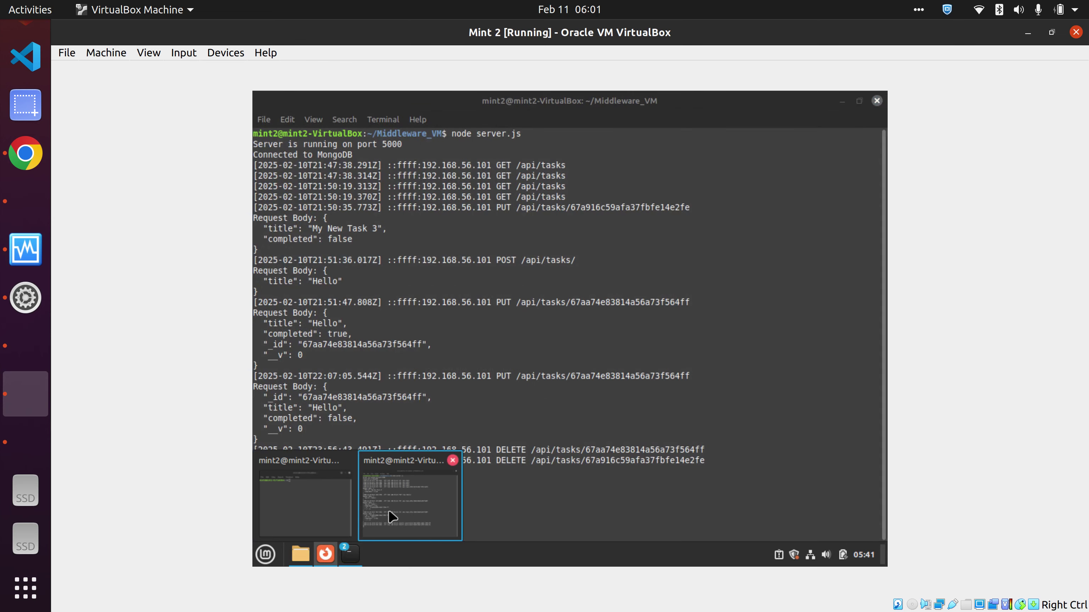
left_click(339, 511)
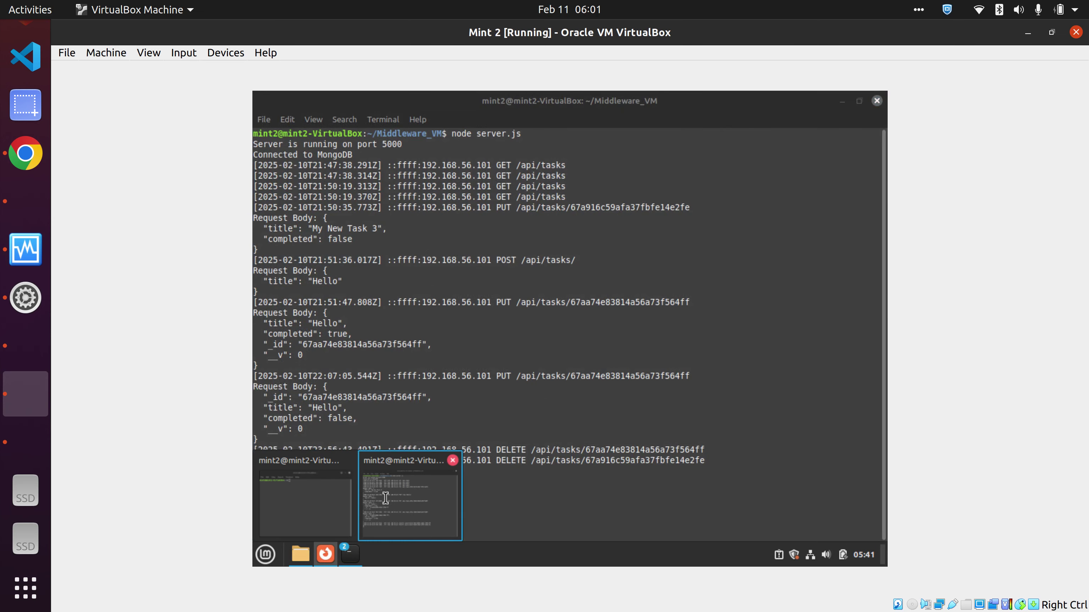
left_click(386, 499)
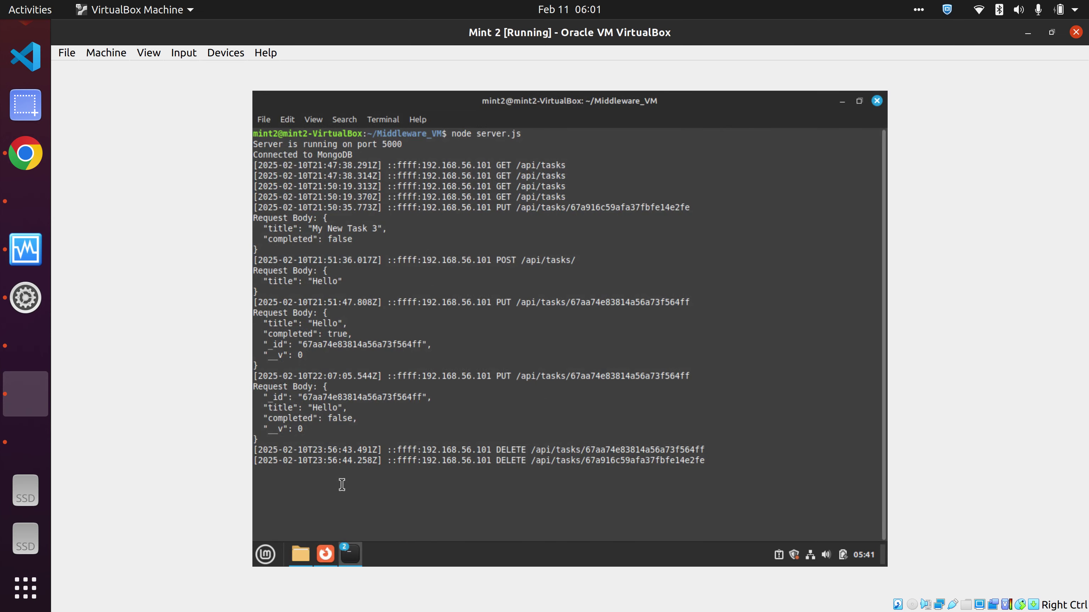
key("ctrl+c")
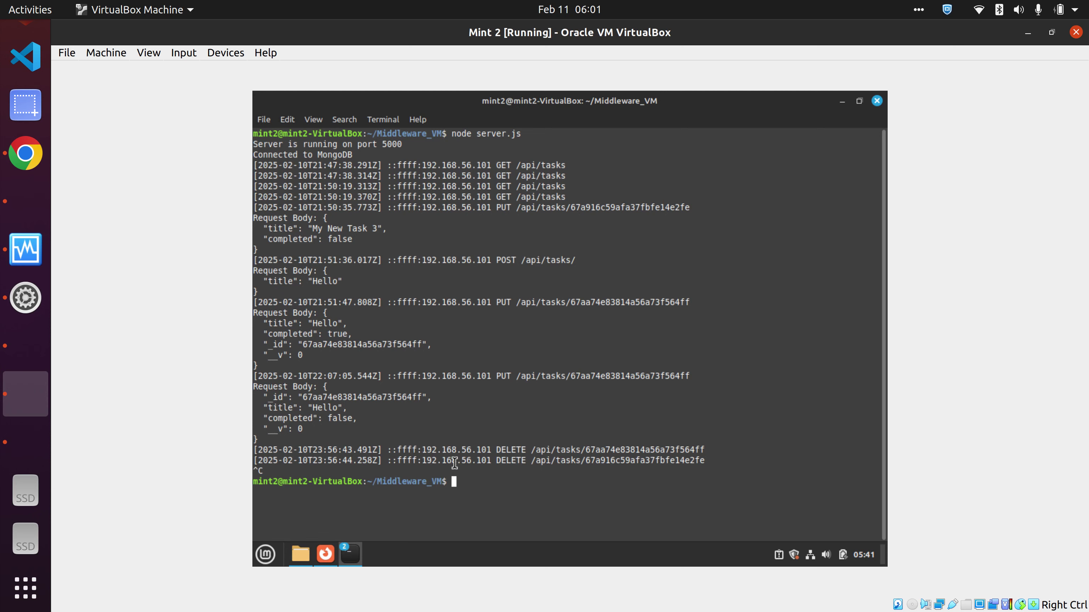
- Open server.js from the Middleware_VM folder in the file manager
left_click(300, 554)
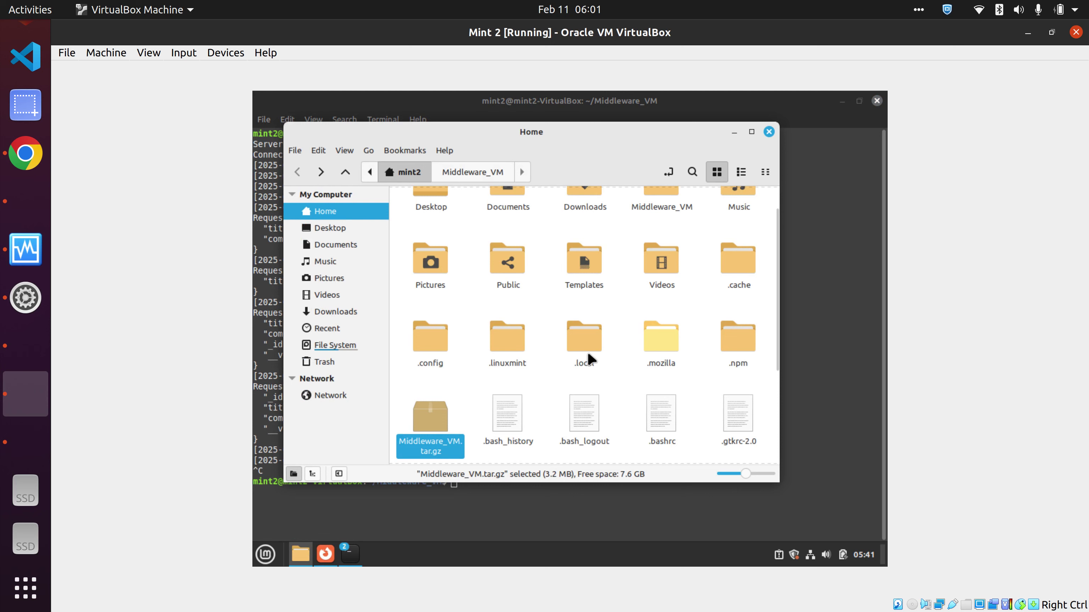
scroll(589, 360, "up", 1)
double_click(677, 235)
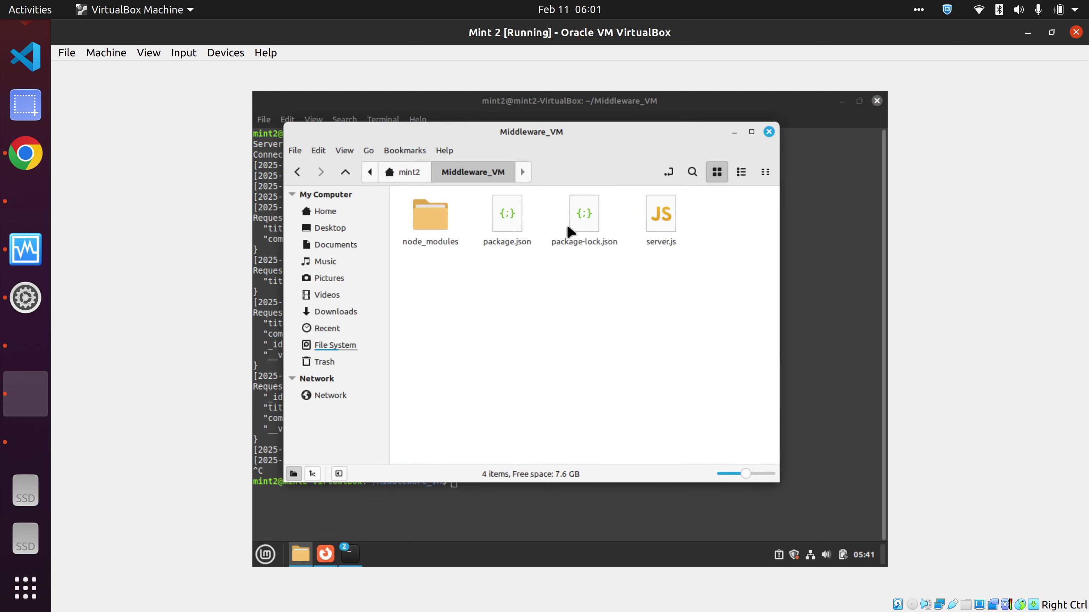
double_click(652, 231)
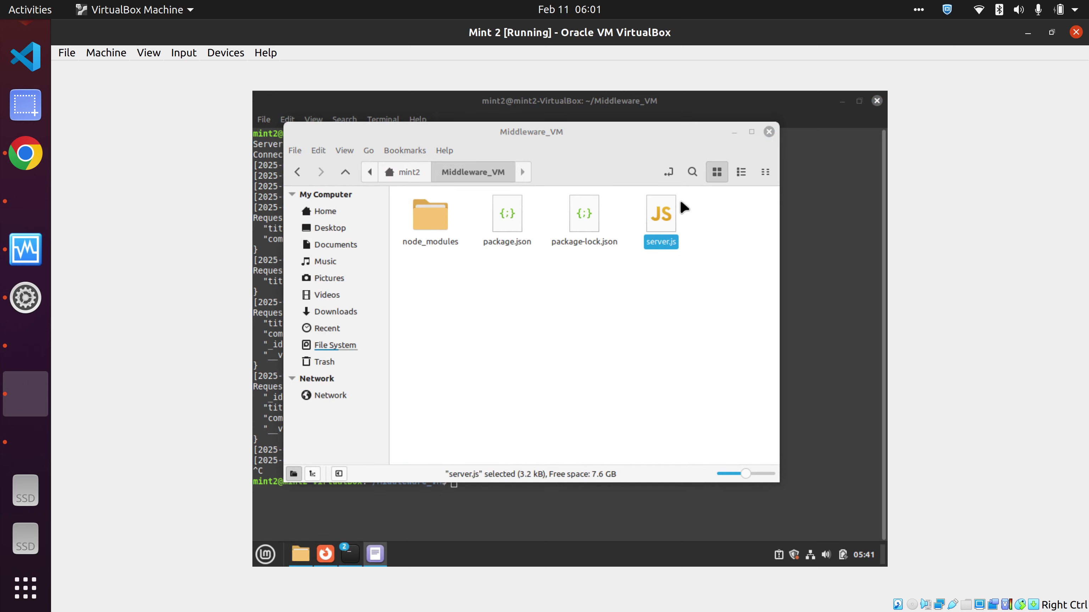
- Maximize the editor, select the MongoDB host 192.168.56.103, and scroll through the task routes
left_click(772, 120)
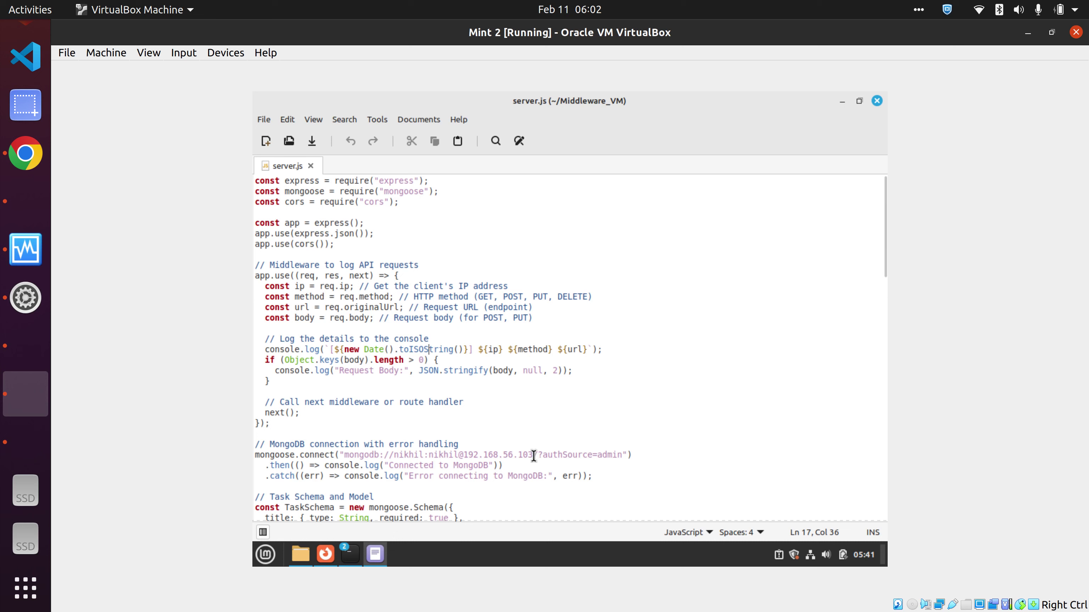
left_click_drag(532, 455, 466, 458)
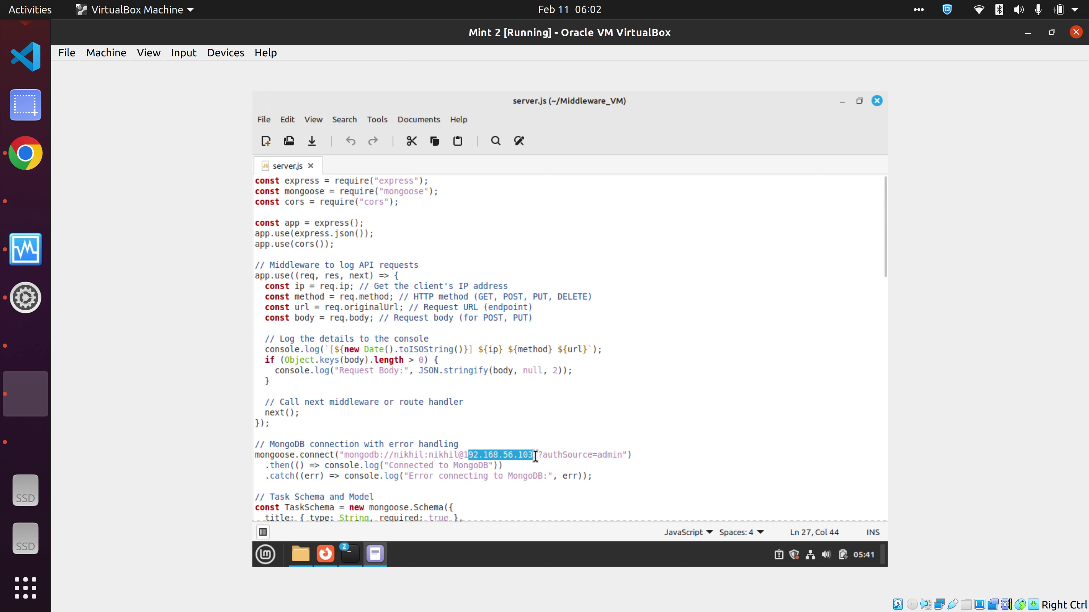
key("Right")
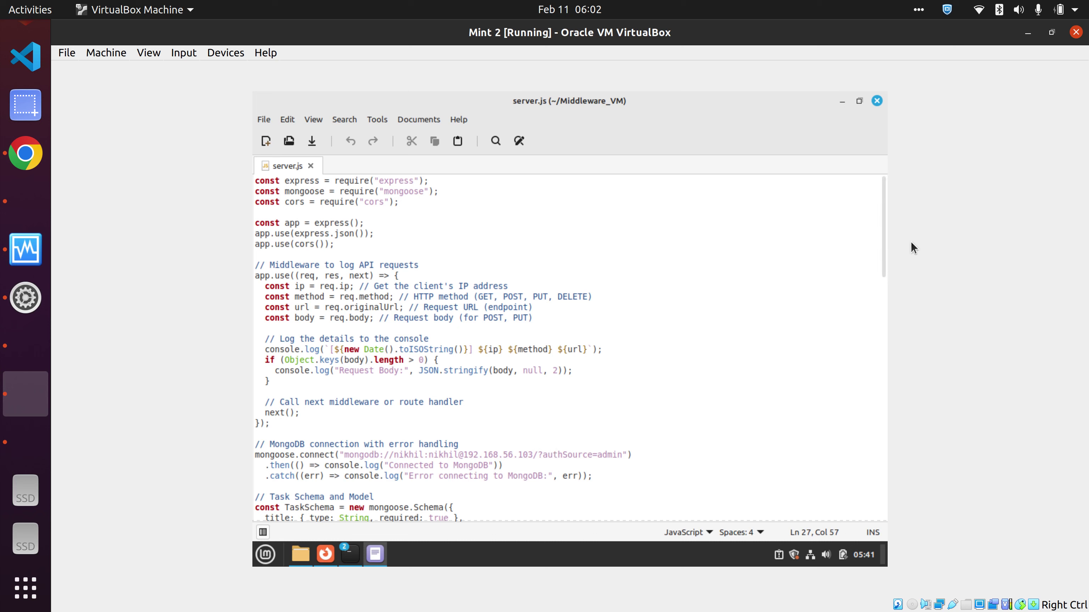
scroll(885, 272, "down", 2)
scroll(884, 274, "down", 5)
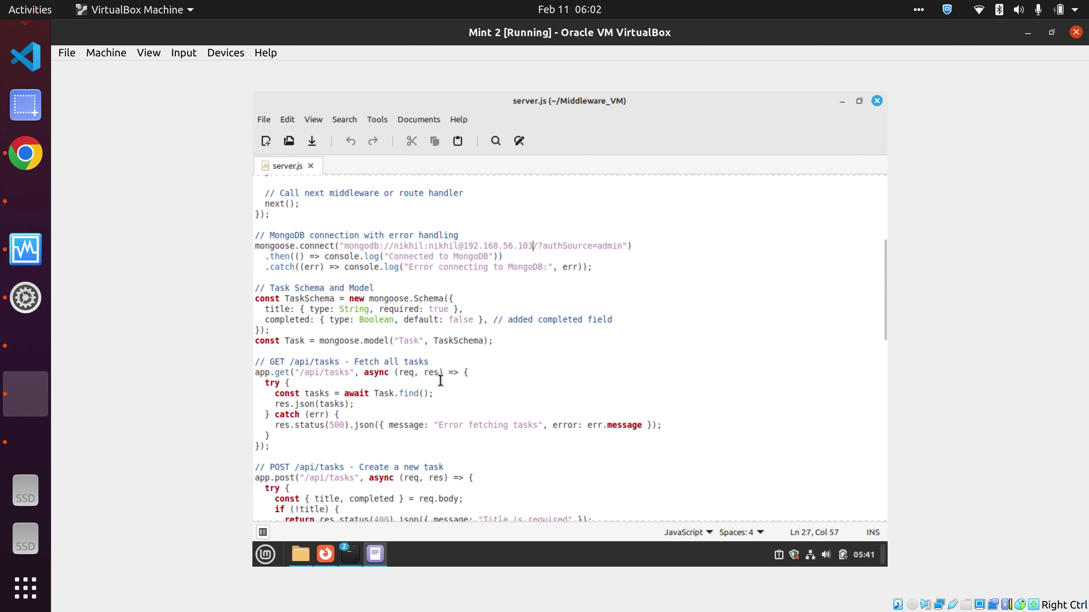
scroll(885, 313, "down", 4)
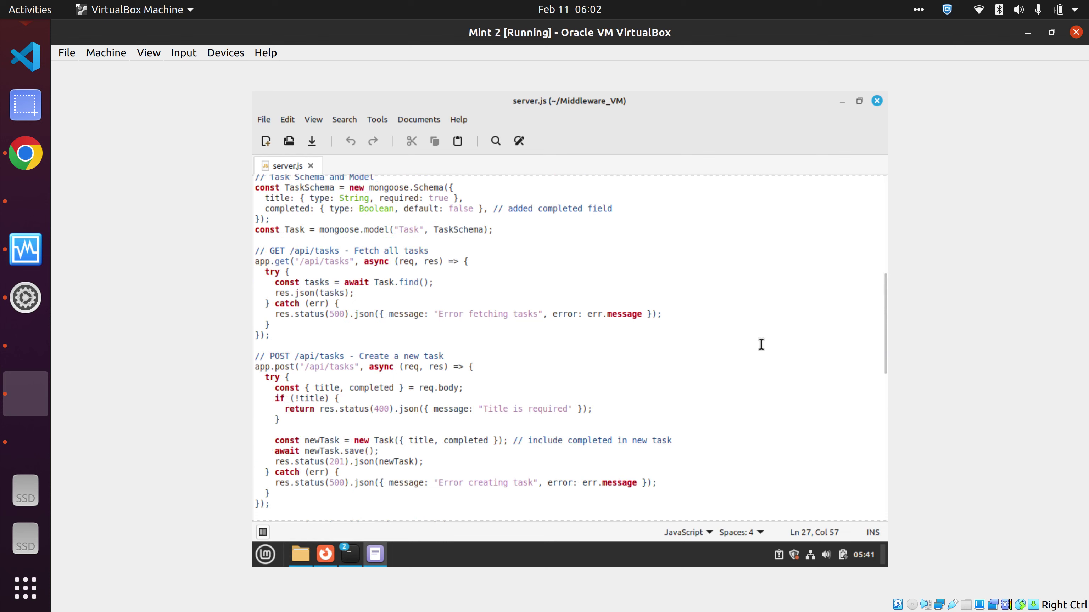
scroll(876, 391, "down", 3)
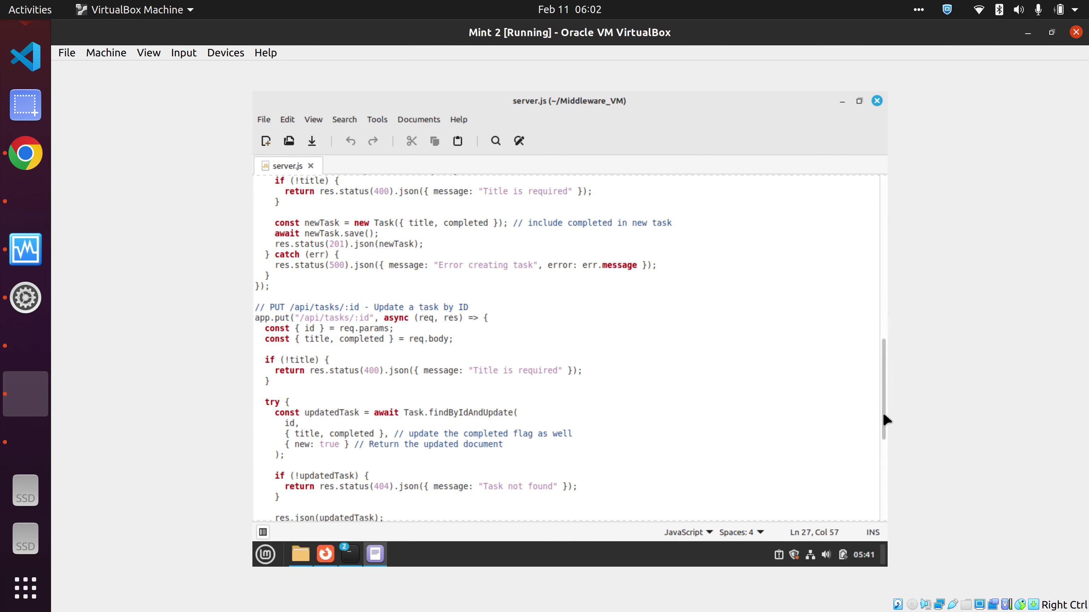
scroll(885, 418, "down", 6)
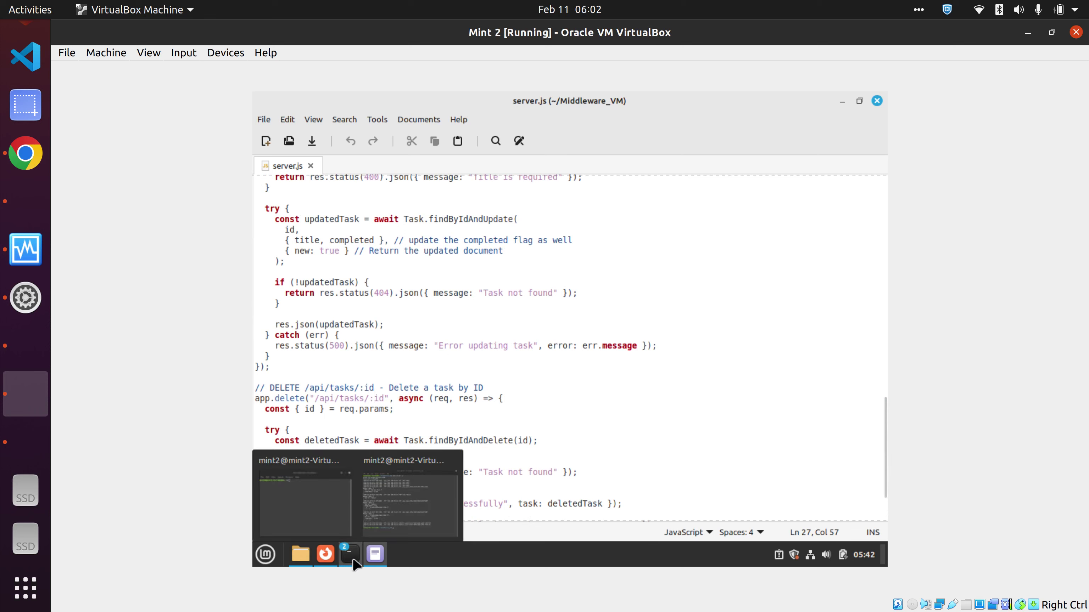
mouse_move(327, 557)
left_click(25, 346)
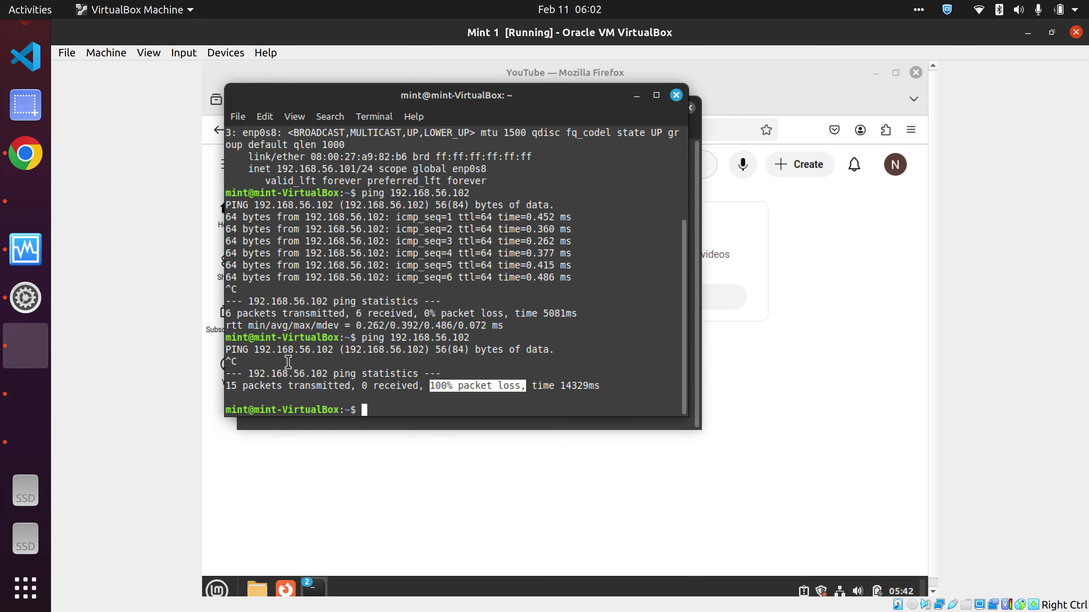
key("Up")
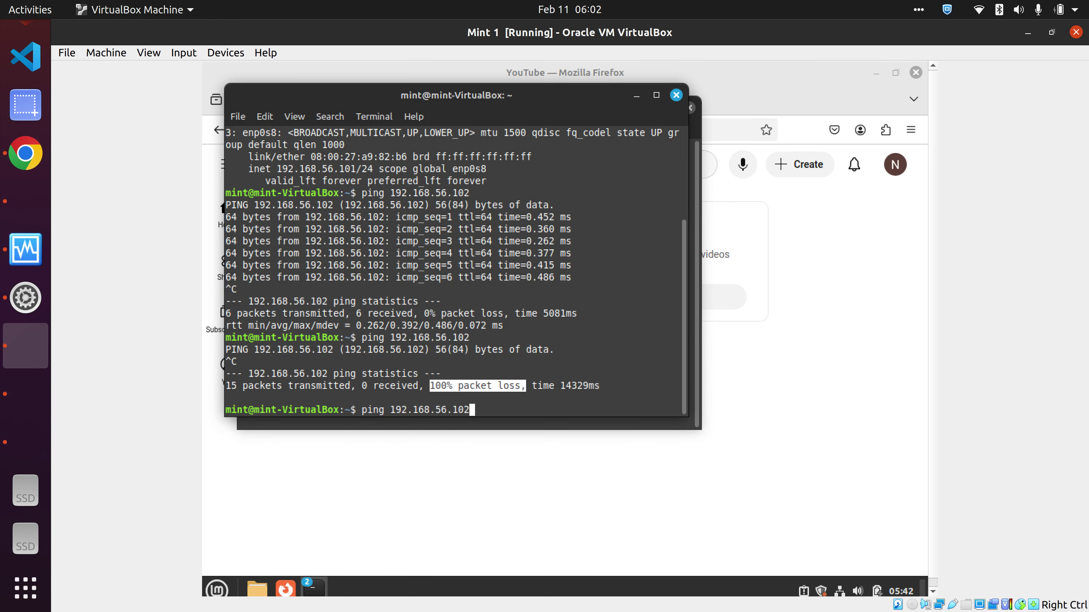
key("Up")
key("Up")
key("Up")
key("Up")
key("Up")
key("Up")
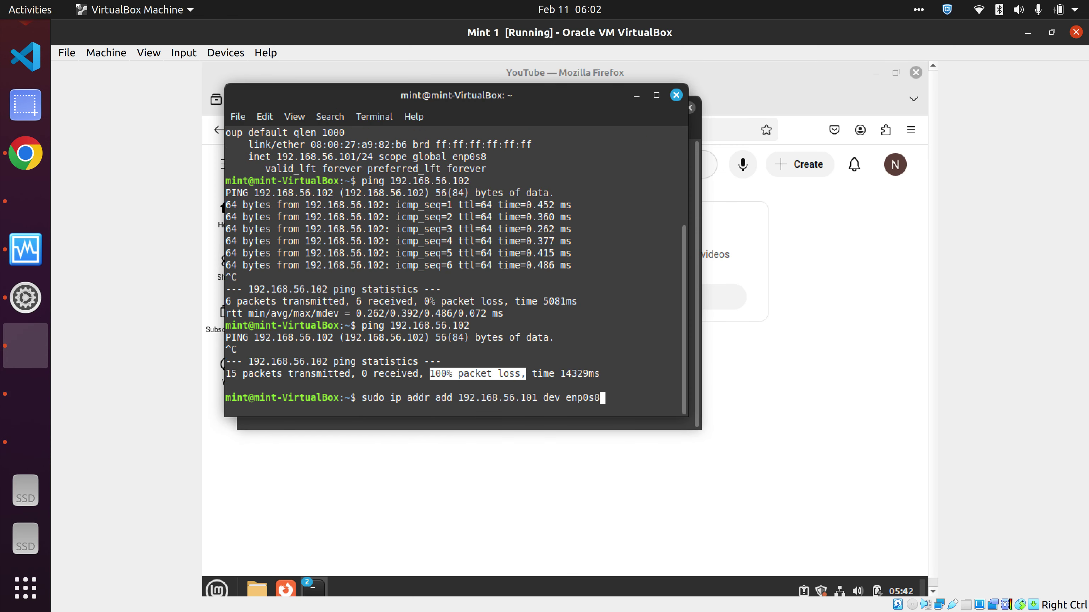
key("Down")
key("Down")
key("Down")
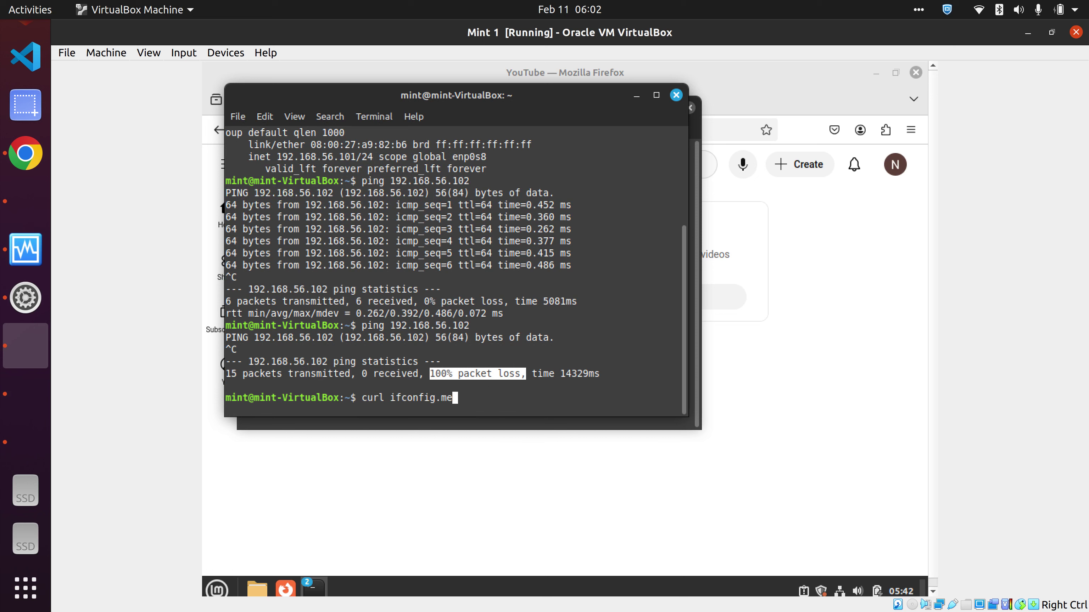
key("Down")
key("Down")
key("Down")
key("Down")
key("Down")
key("Down")
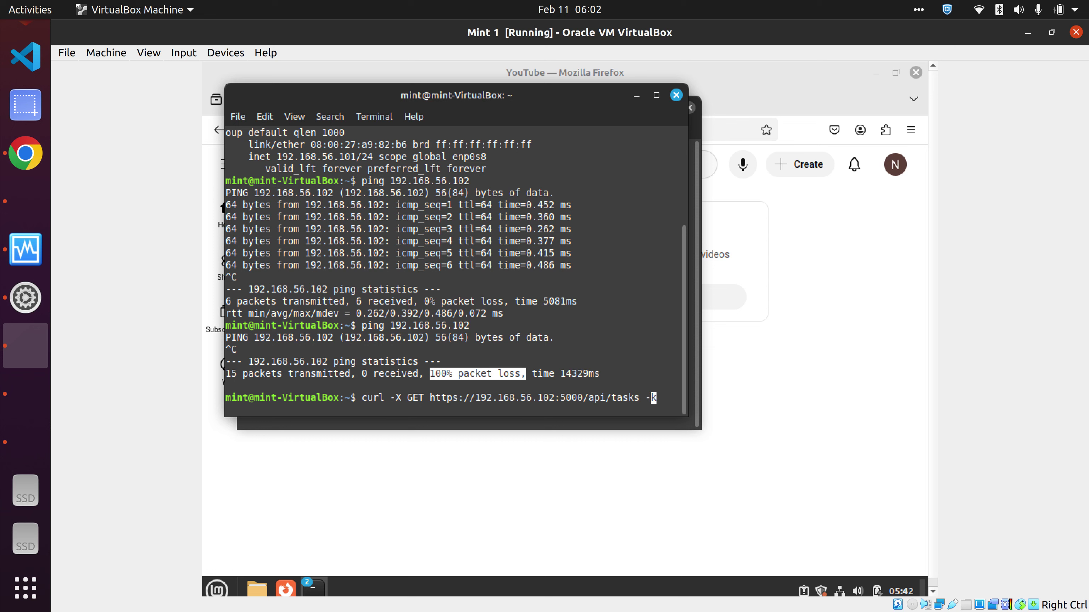
key("Left")
key("Left")
key("Left")
key("Left")
key("Left")
key("Left")
key("Left")
key("Left")
key("Left")
key("Left")
key("Left")
key("Left")
key("Left")
key("Left")
key("Left")
key("Left")
key("Left")
key("Left")
key("Right")
key("Return")
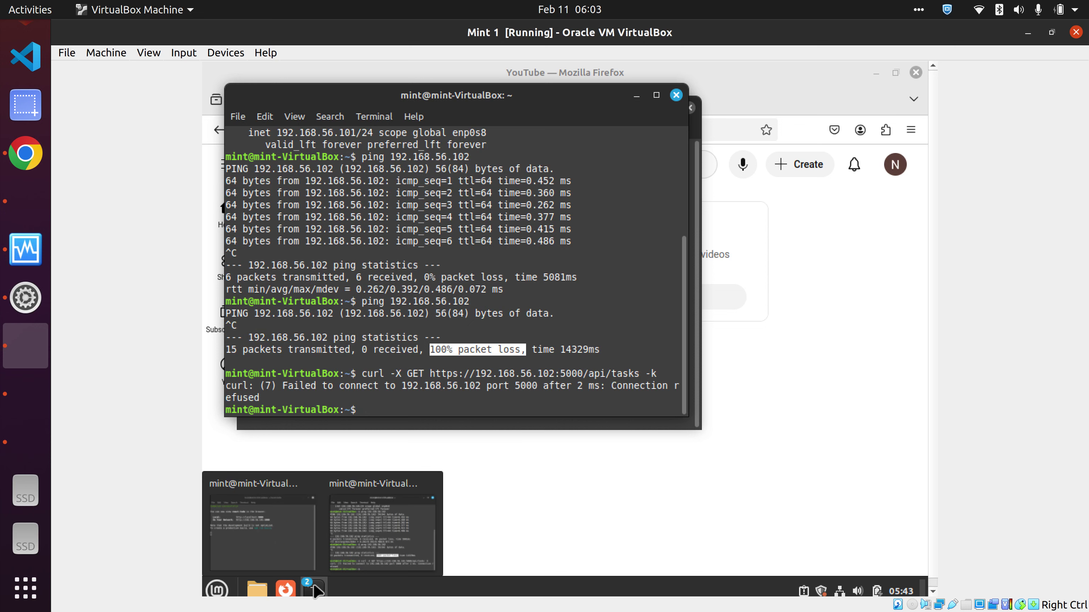
left_click(362, 557)
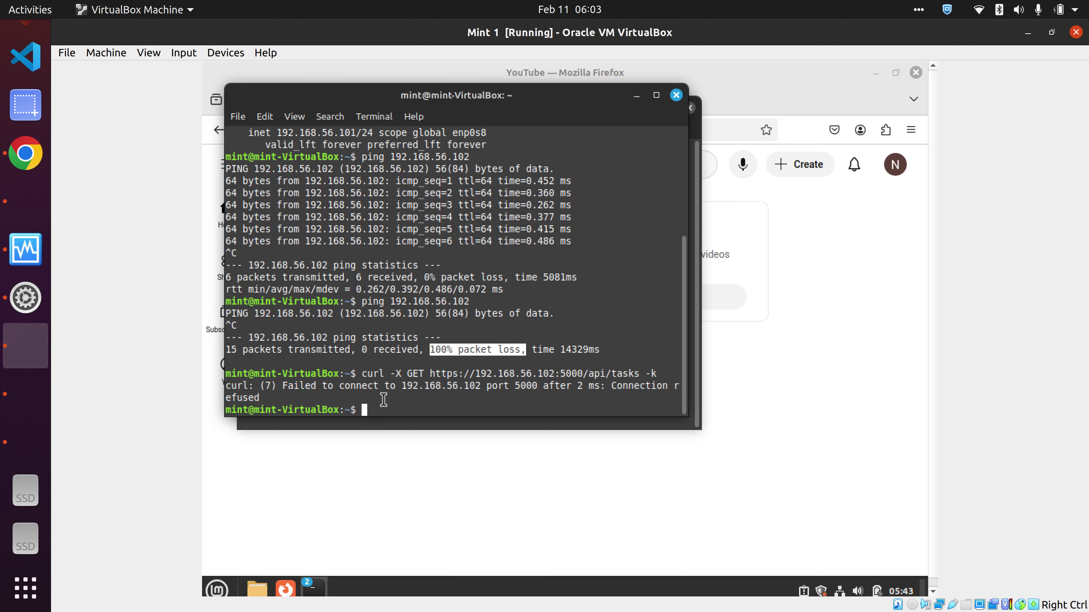
- Clear Mint 2's server terminal, start 'node server.js' on port 5000, then switch to the Ubuntu VM
left_click(25, 394)
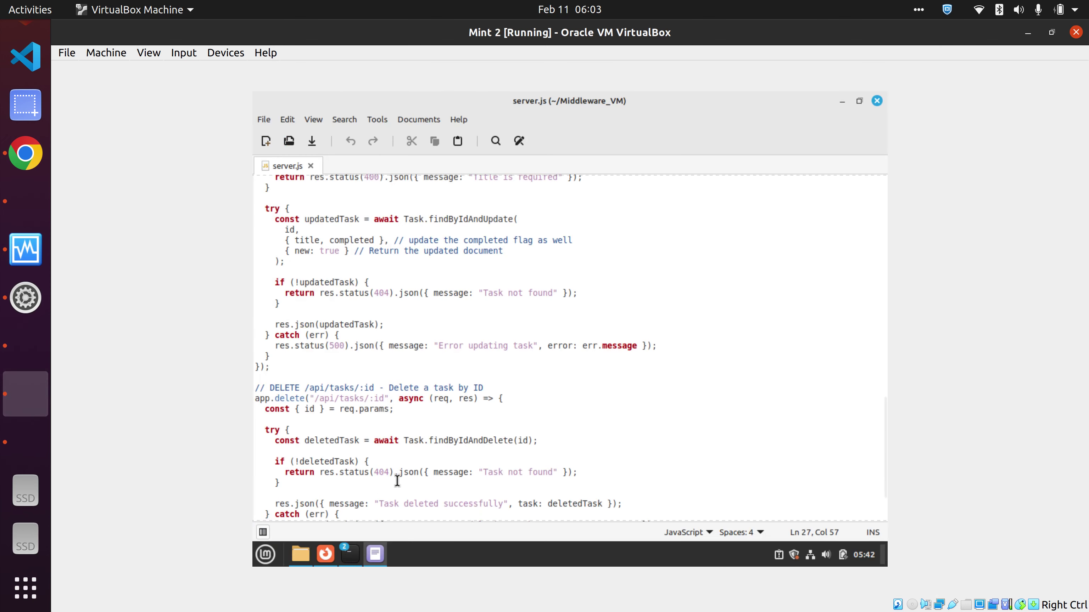
mouse_move(350, 554)
left_click(384, 524)
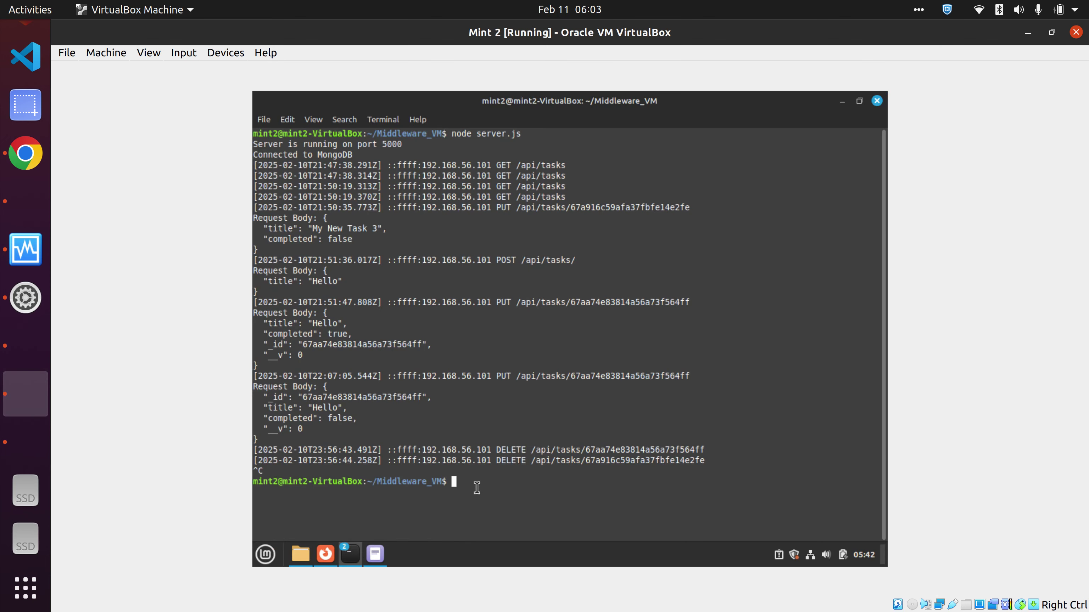
type("clear")
key("Return")
type("noded server")
key("ctrl+w")
type("erver")
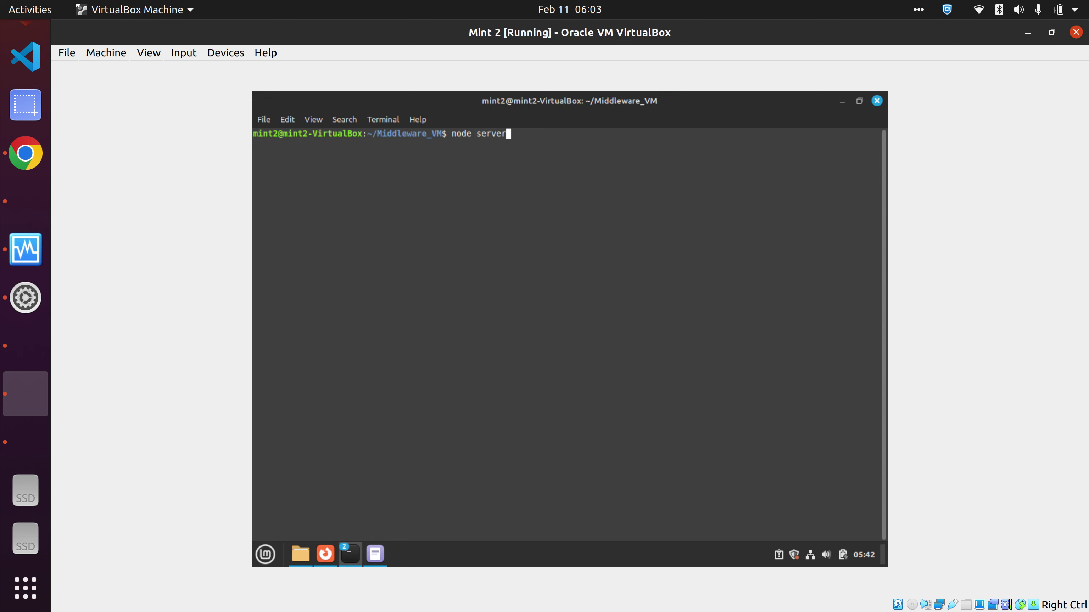
type(".js")
key("Return")
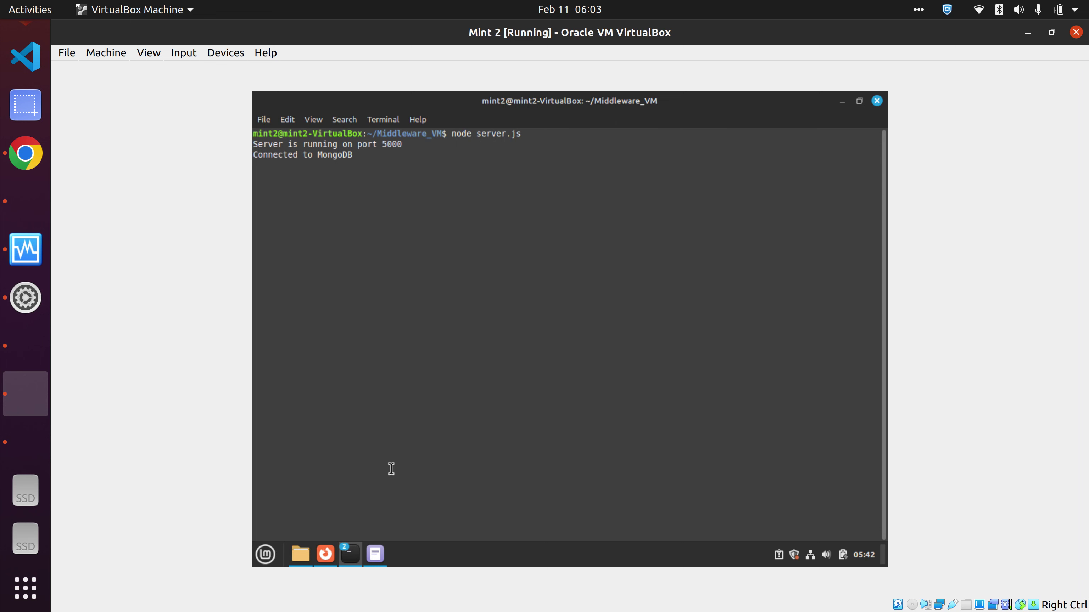
left_click(26, 443)
left_click(593, 330)
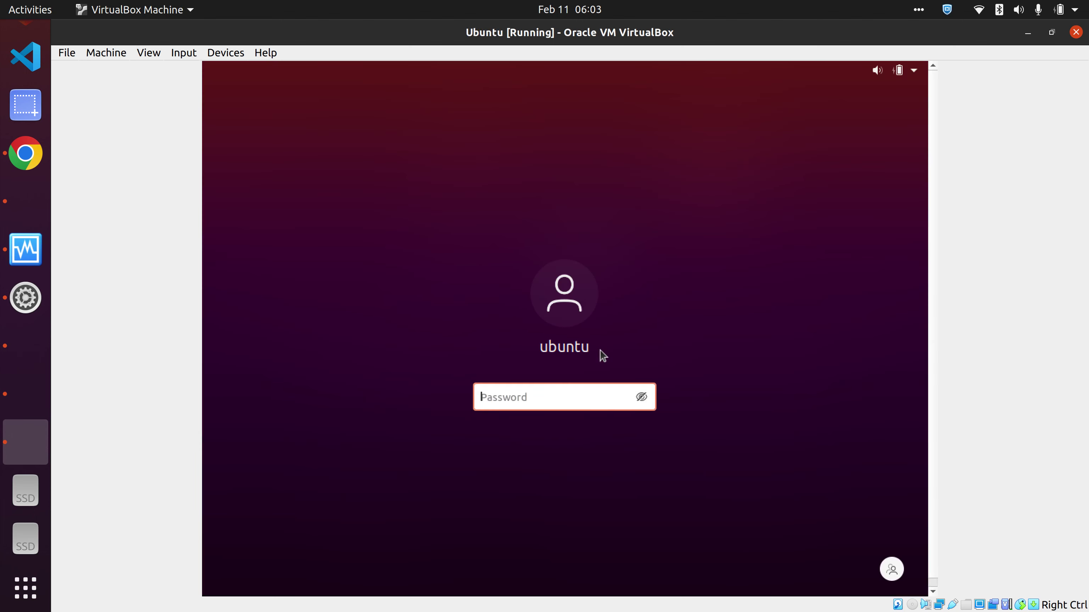
- Log into the Ubuntu VM and try running mongod in a second terminal tab
type("******")
key("Return")
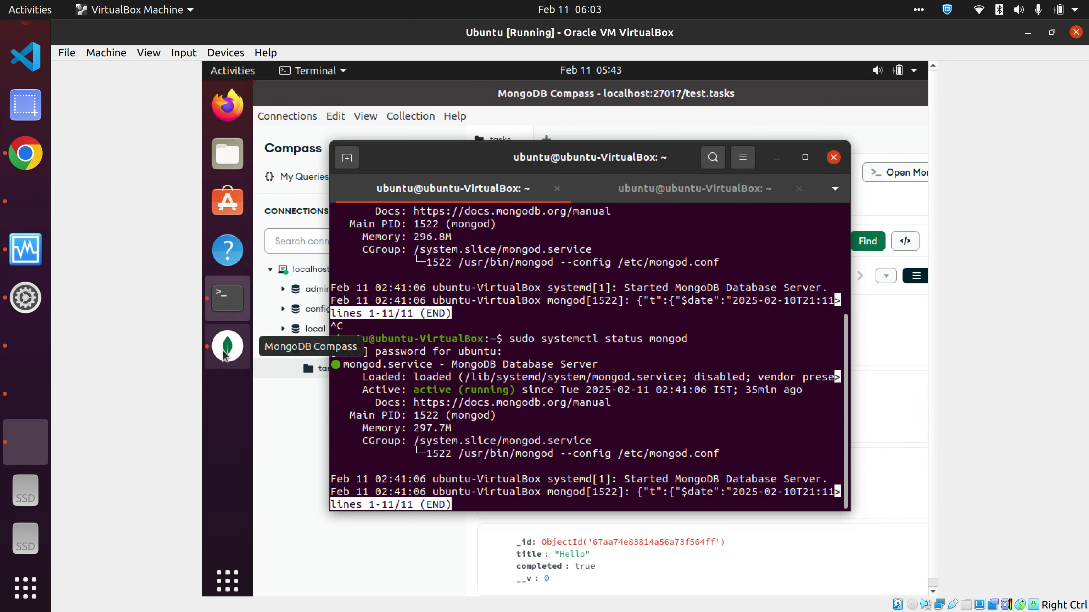
left_click(227, 347)
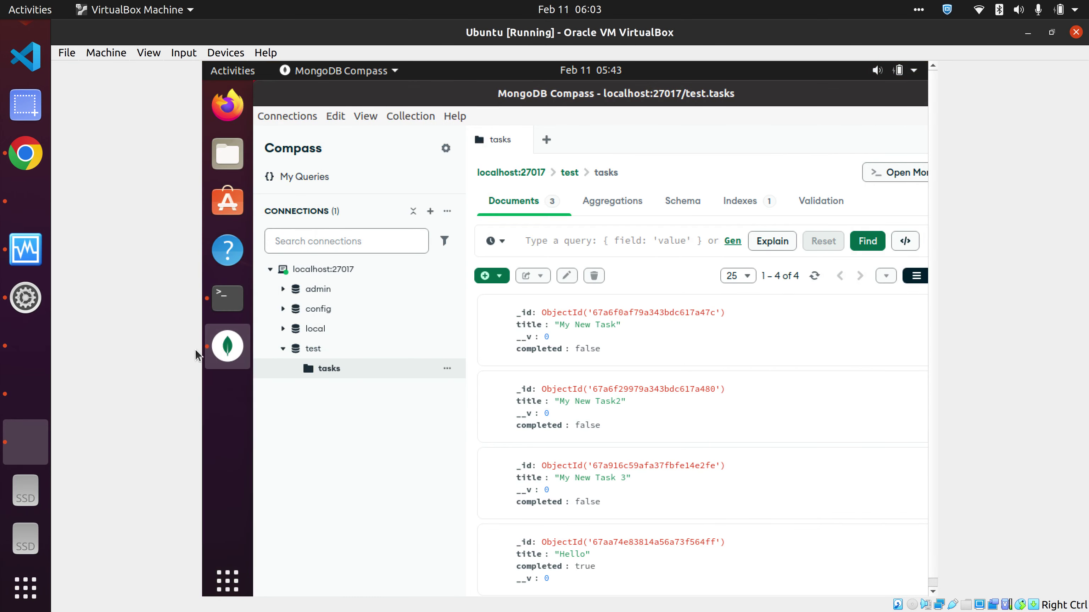
left_click(223, 301)
left_click(600, 191)
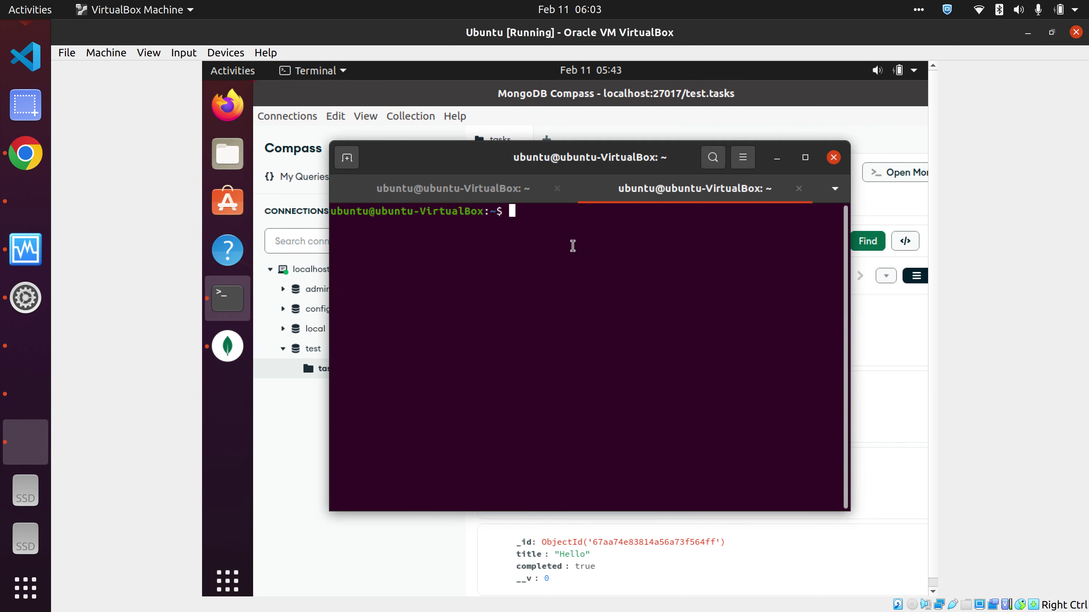
type("mongod")
key("Return")
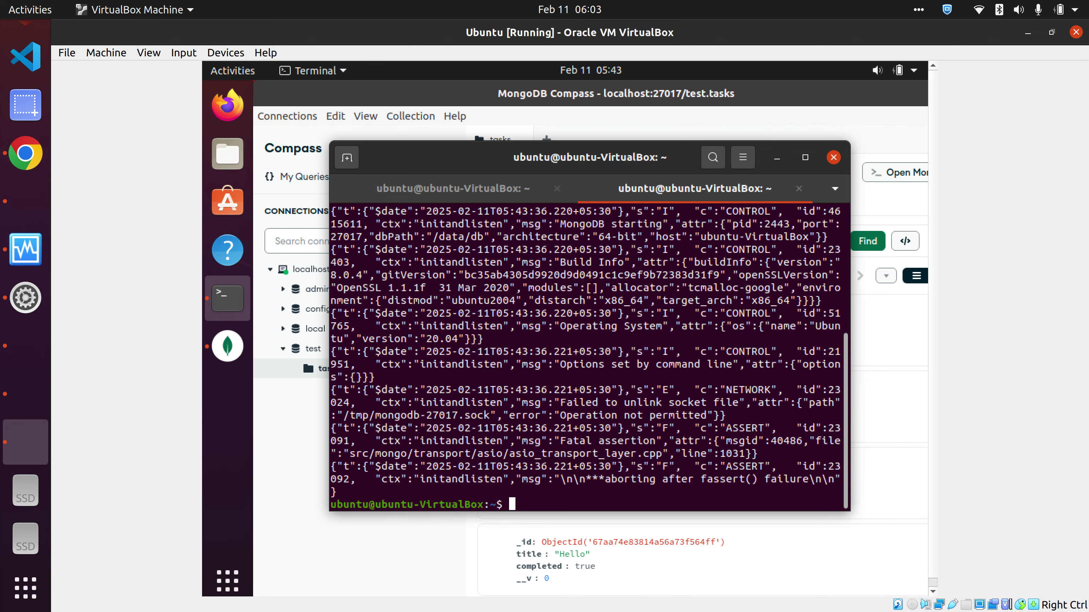
left_click(799, 189)
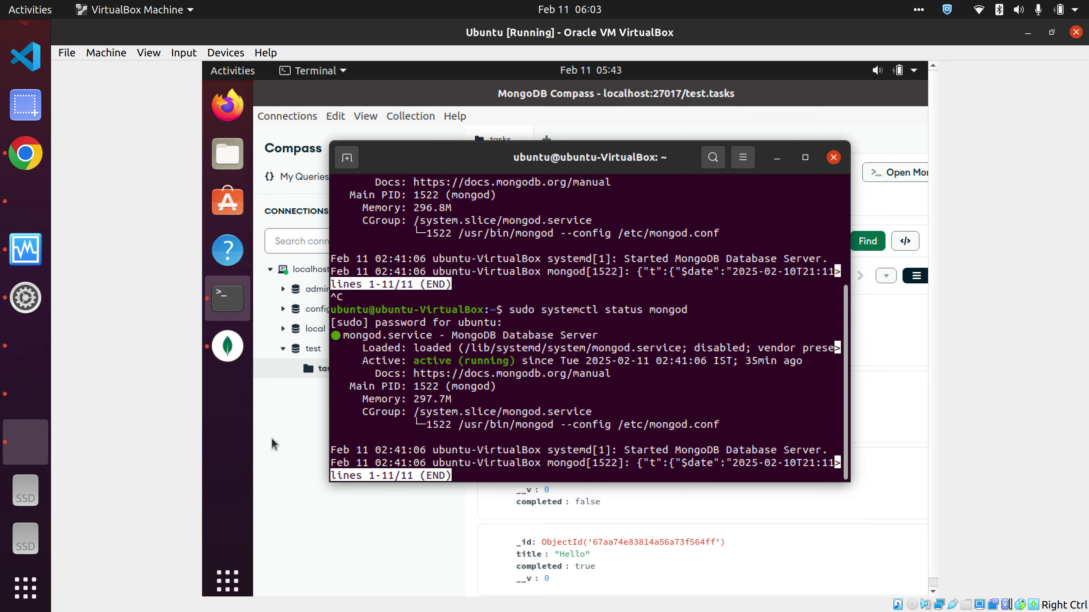
- Refresh Compass's test.tasks collection to show two tasks, then move Mint 1's ping terminal aside
left_click(295, 461)
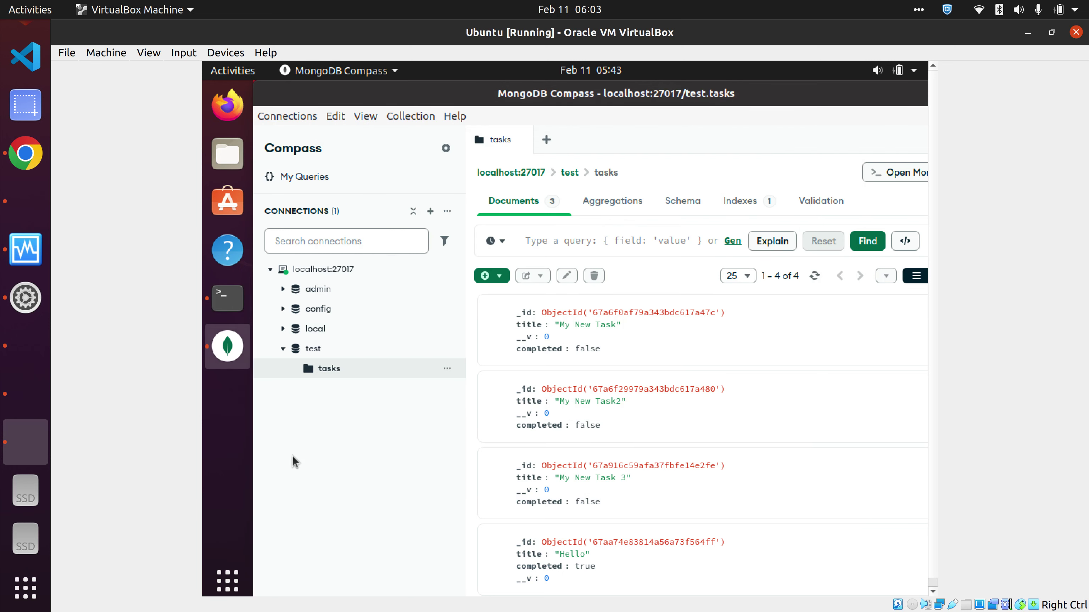
left_click(815, 275)
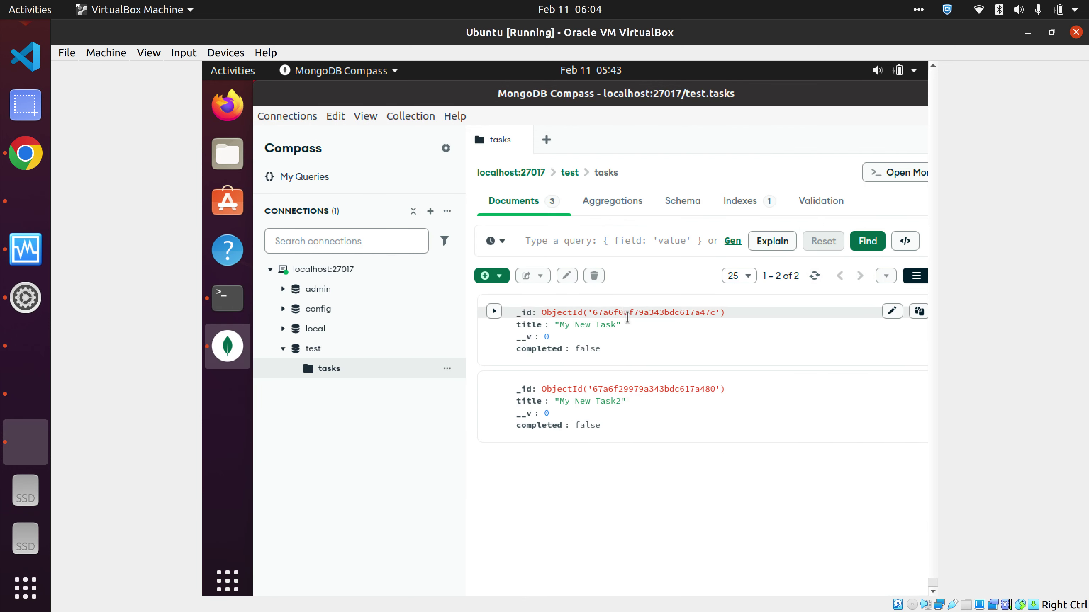
left_click(30, 359)
left_click_drag(505, 102, 692, 197)
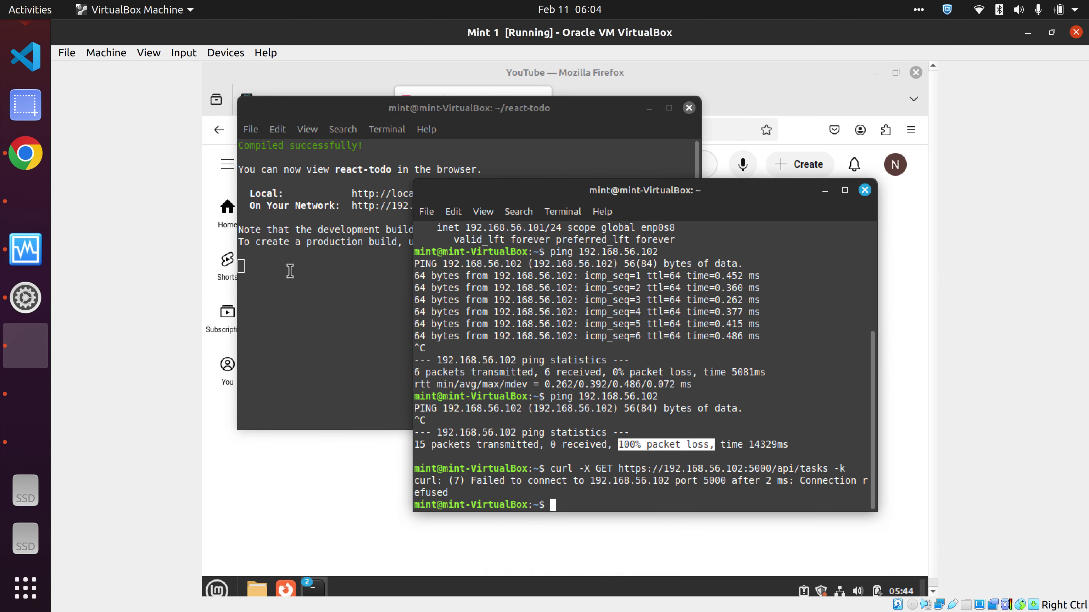
- Stop the React dev server in the react-todo terminal, clear it, and rerun npm start
left_click(290, 271)
key("ctrl+c")
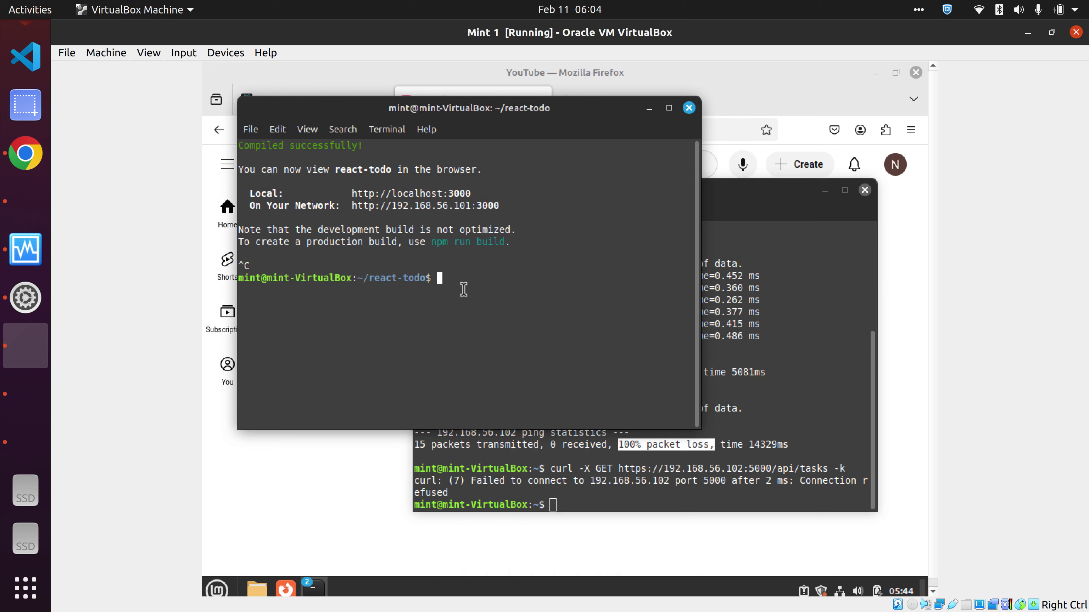
key("Up")
key("ctrl+c")
key("ctrl+c")
key("ctrl+c")
type("c")
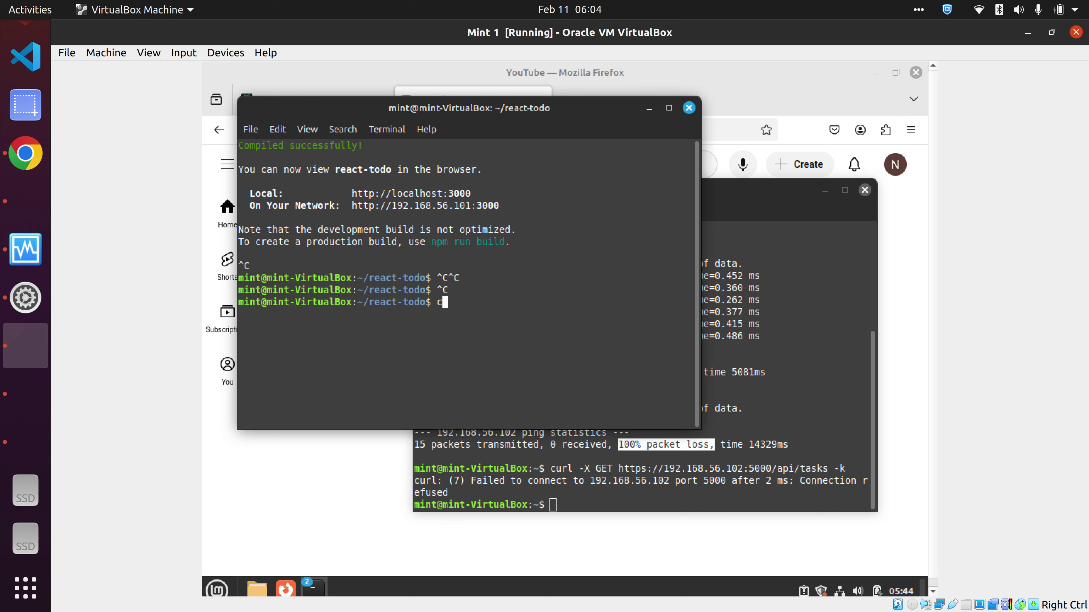
type("lear")
key("Return")
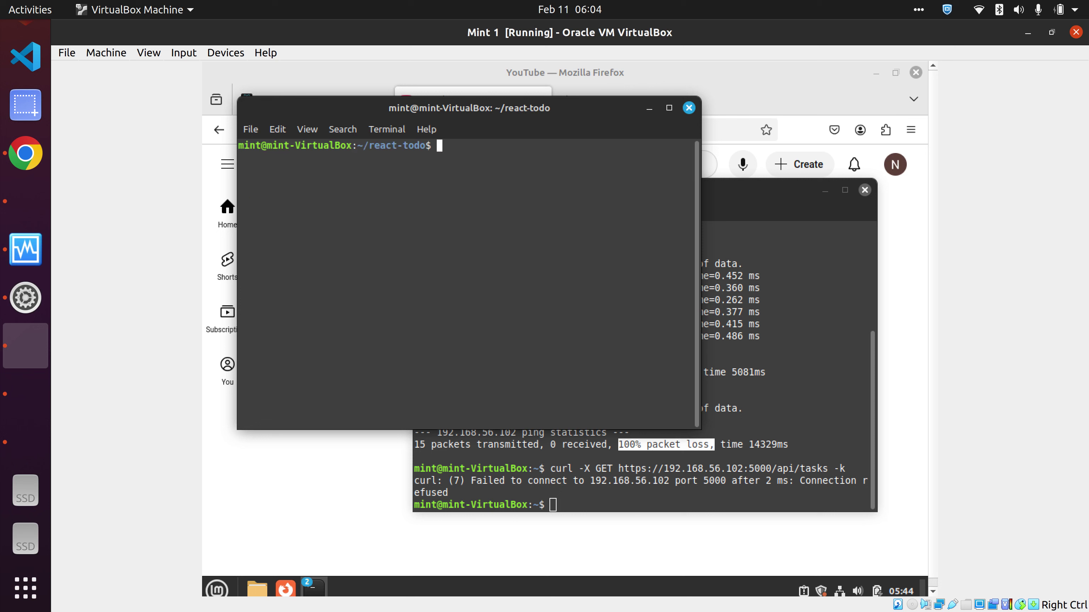
type("npm satrt")
key("BackSpace")
key("BackSpace")
key("BackSpace")
key("BackSpace")
type("tart")
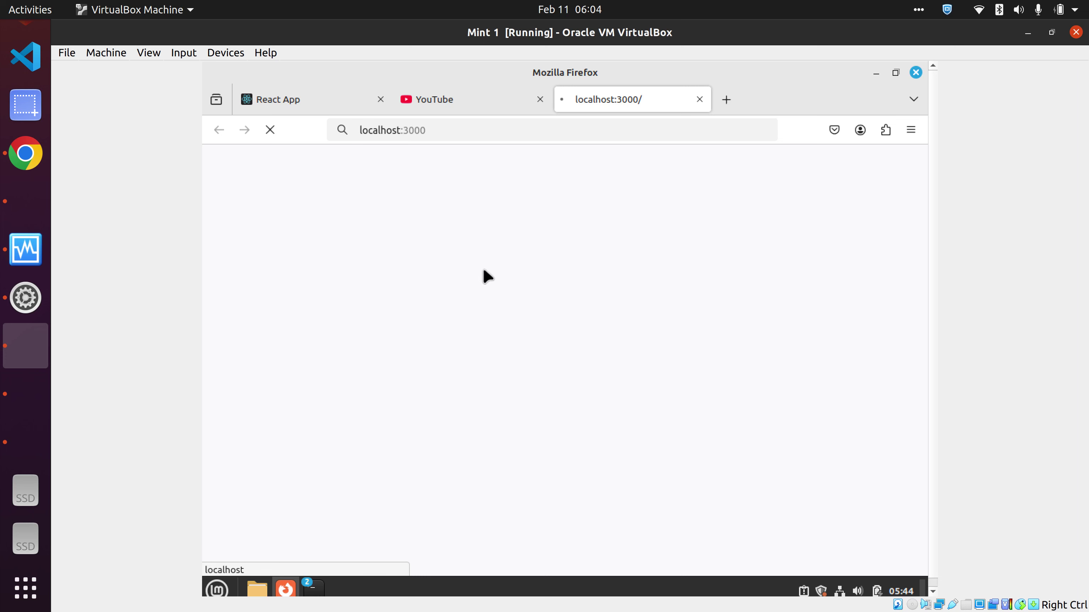
- Close the YouTube tab and delete both tasks, My New Task and My New Task2
left_click(445, 107)
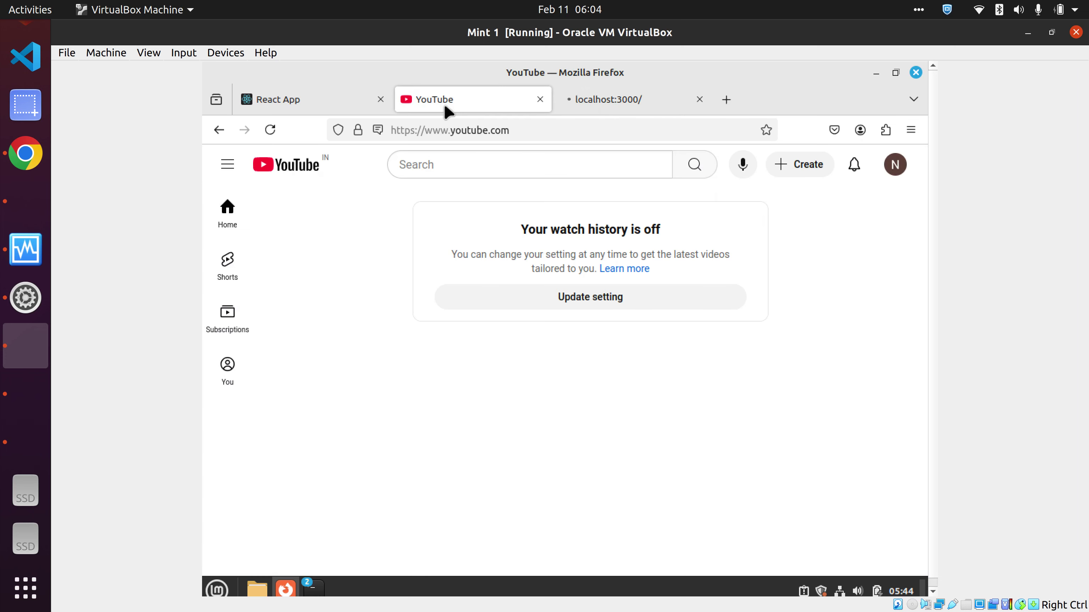
left_click(540, 100)
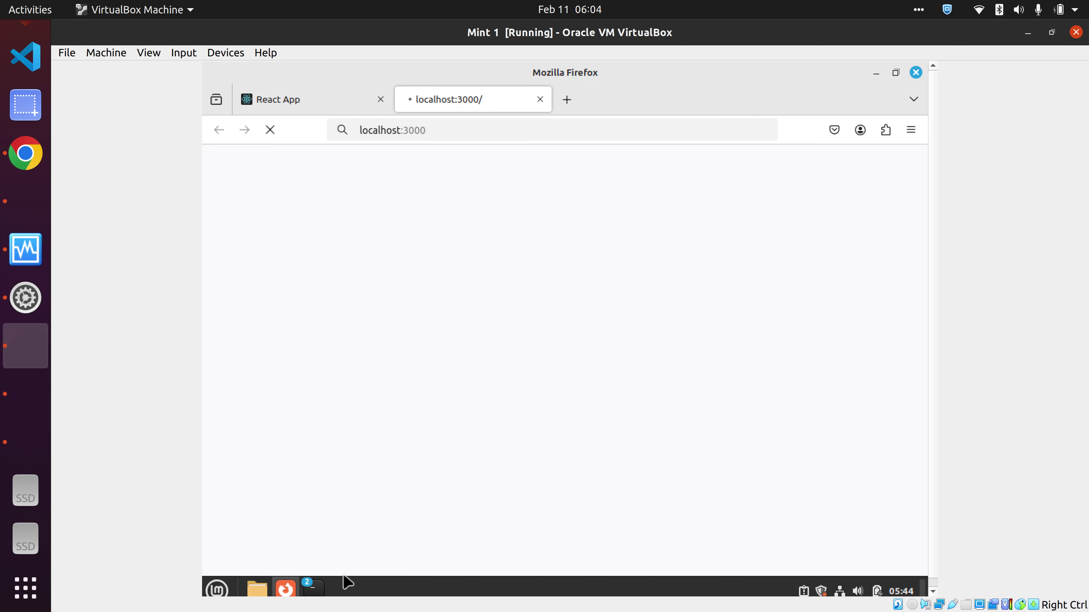
mouse_move(320, 590)
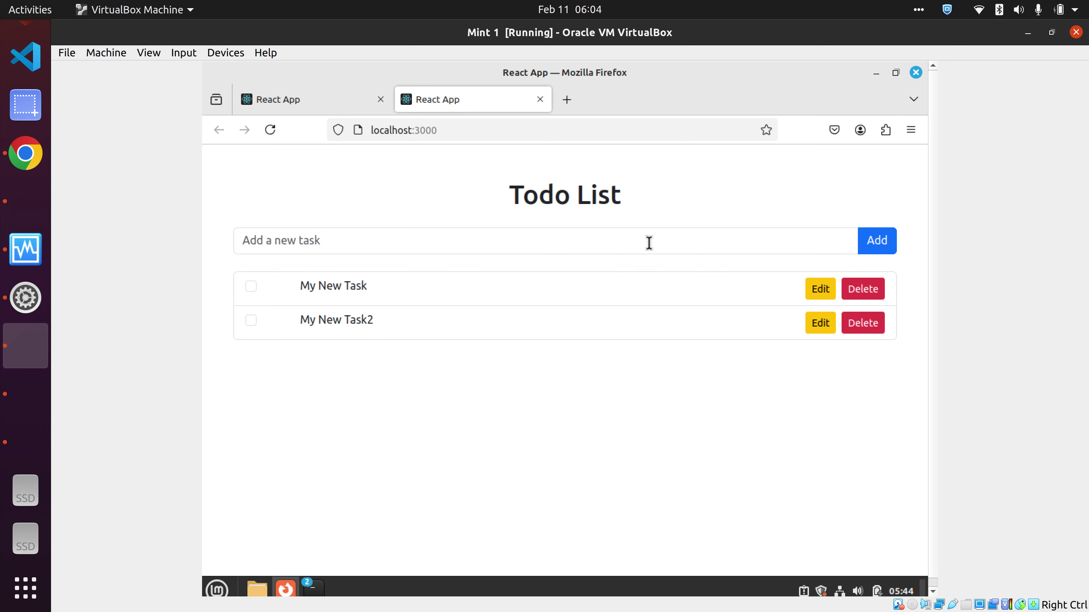
left_click(863, 289)
left_click(863, 290)
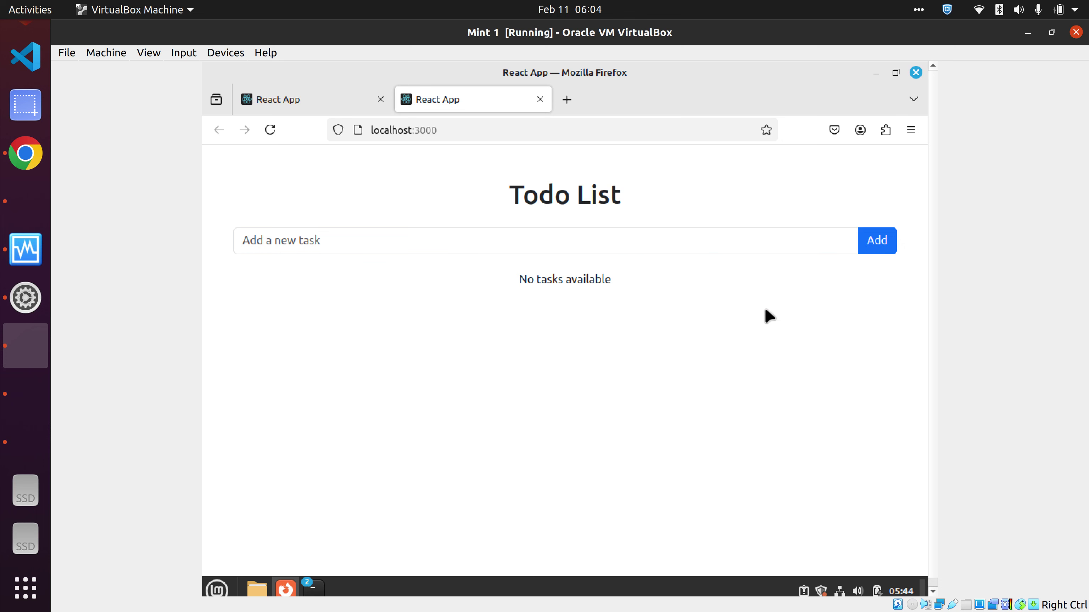
- Refresh the Compass tasks collection on Ubuntu to confirm it is empty, and check Mint 2's server log
left_click(17, 445)
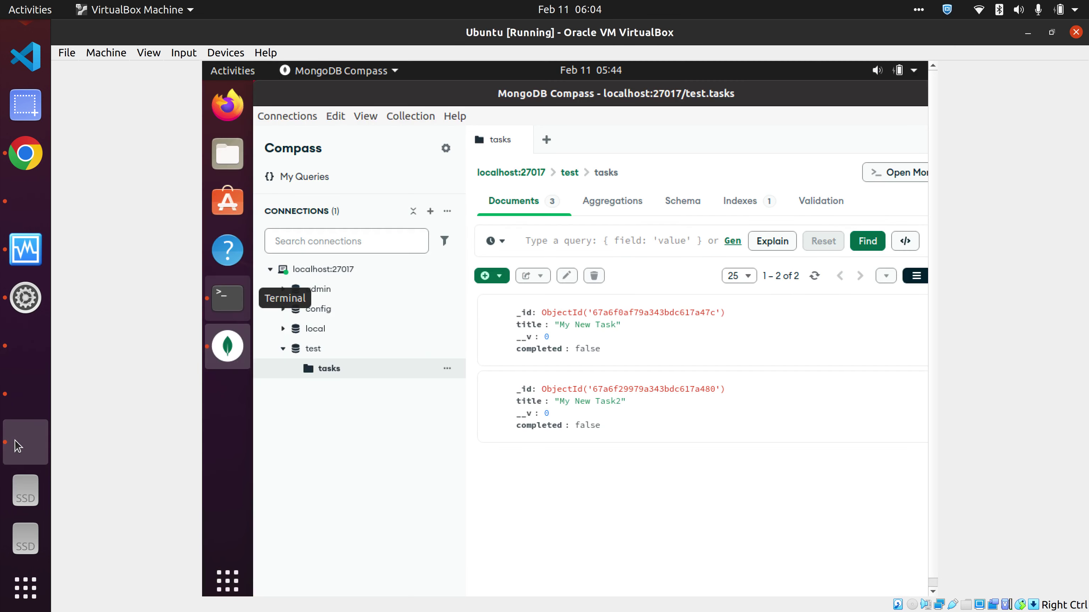
left_click(814, 277)
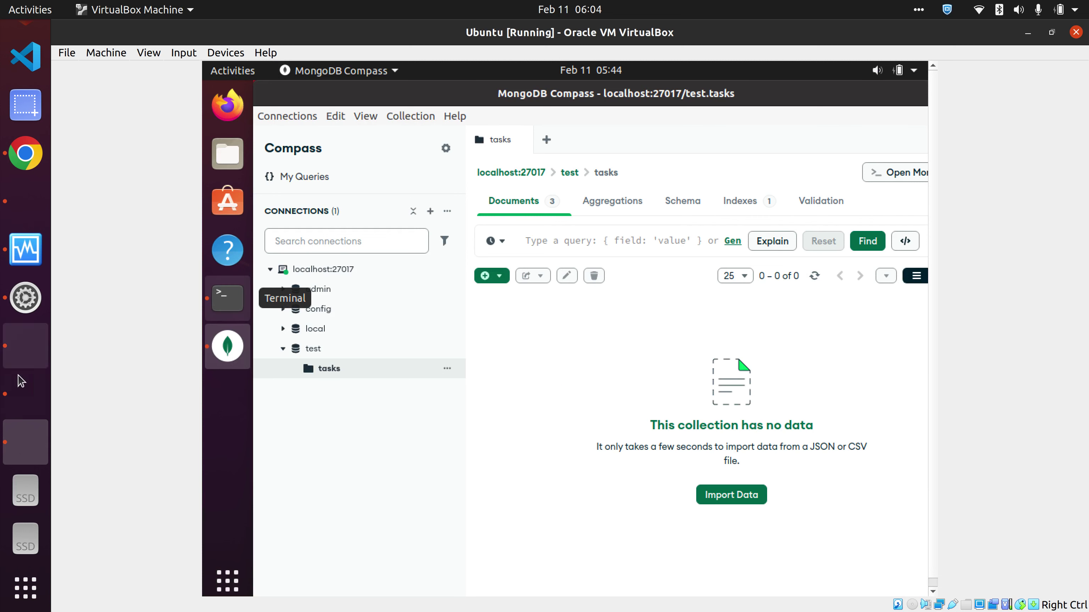
left_click(20, 389)
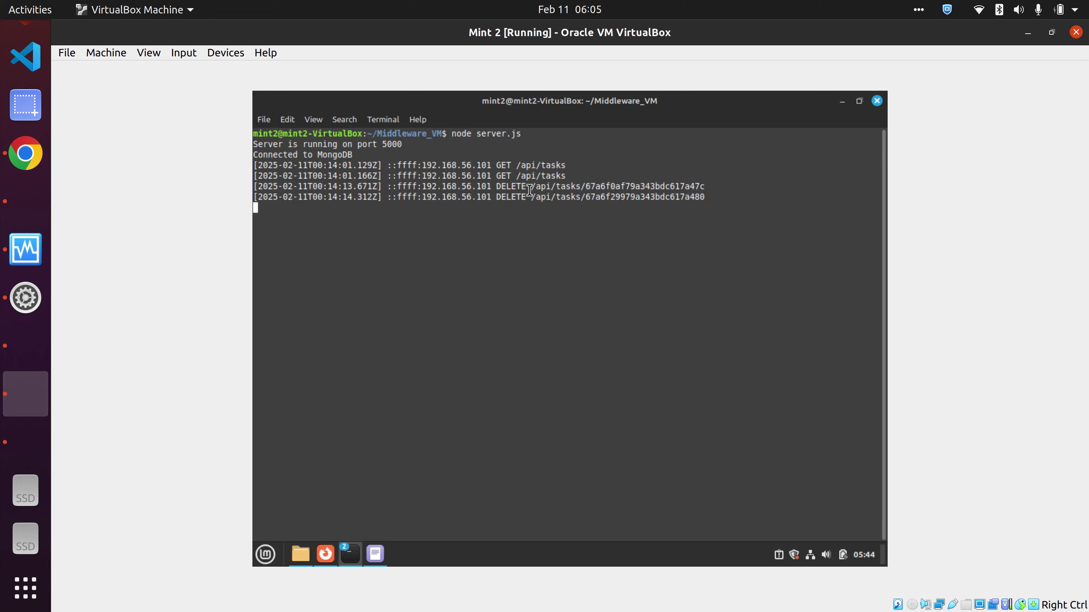
left_click(40, 339)
left_click(406, 232)
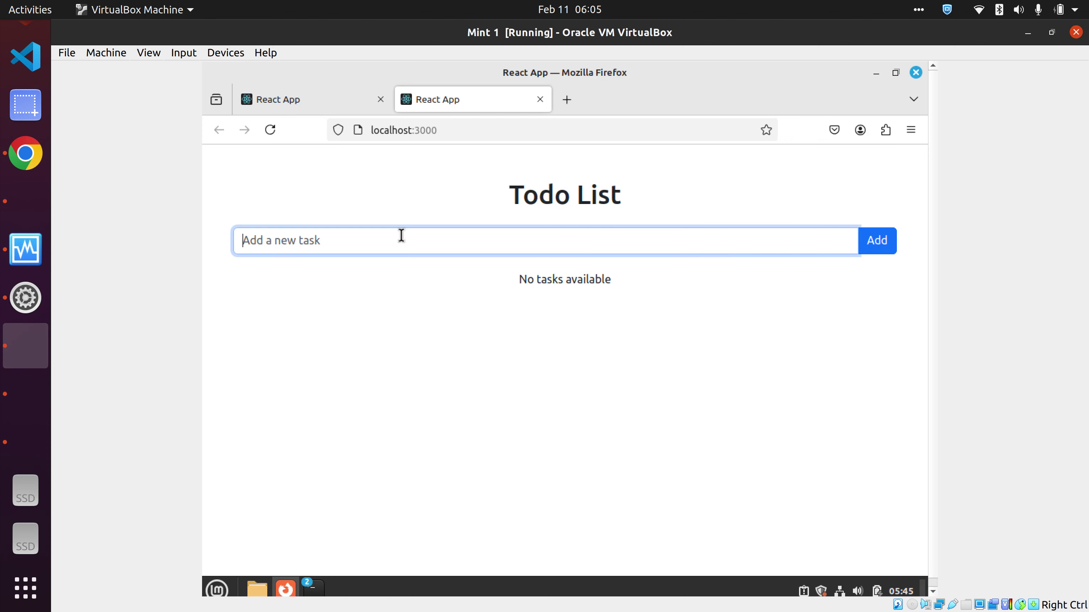
- Add four todo tasks: Hello, World, a name entry, and Create Document
type("Hello")
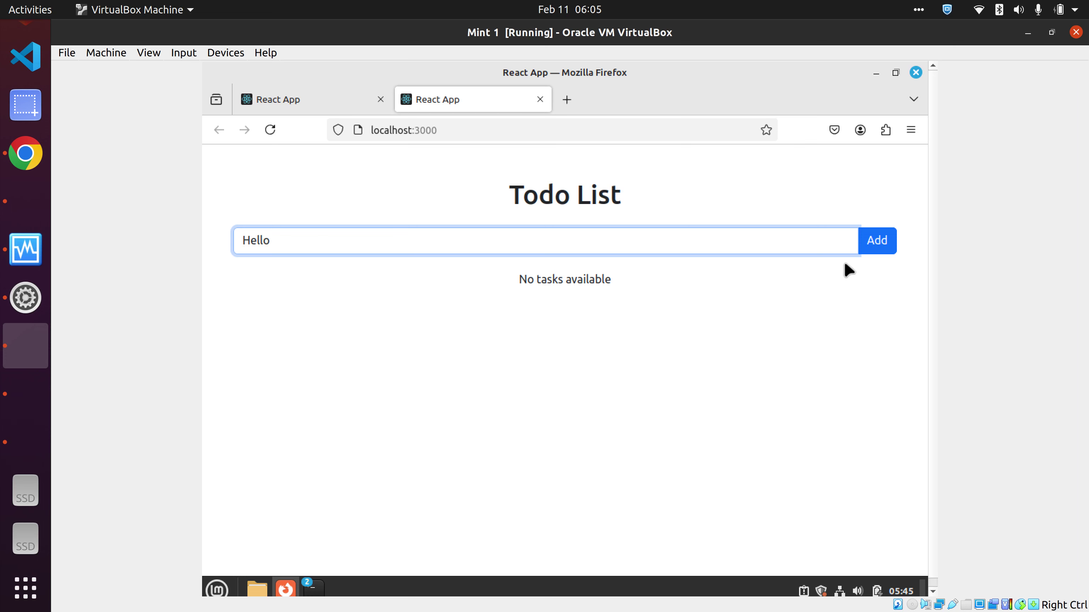
left_click(875, 248)
left_click(458, 235)
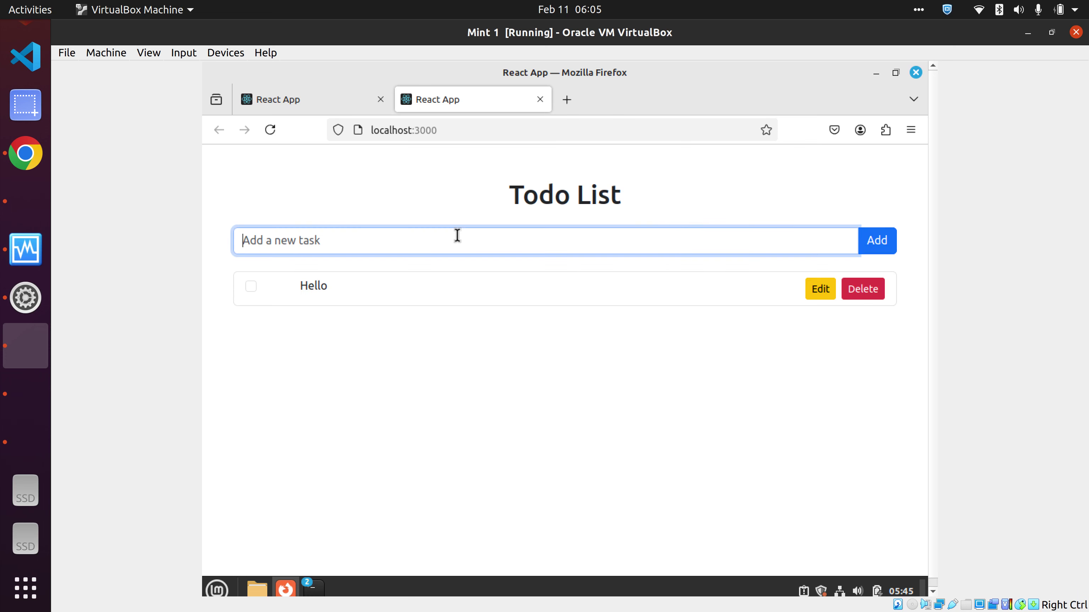
type("World")
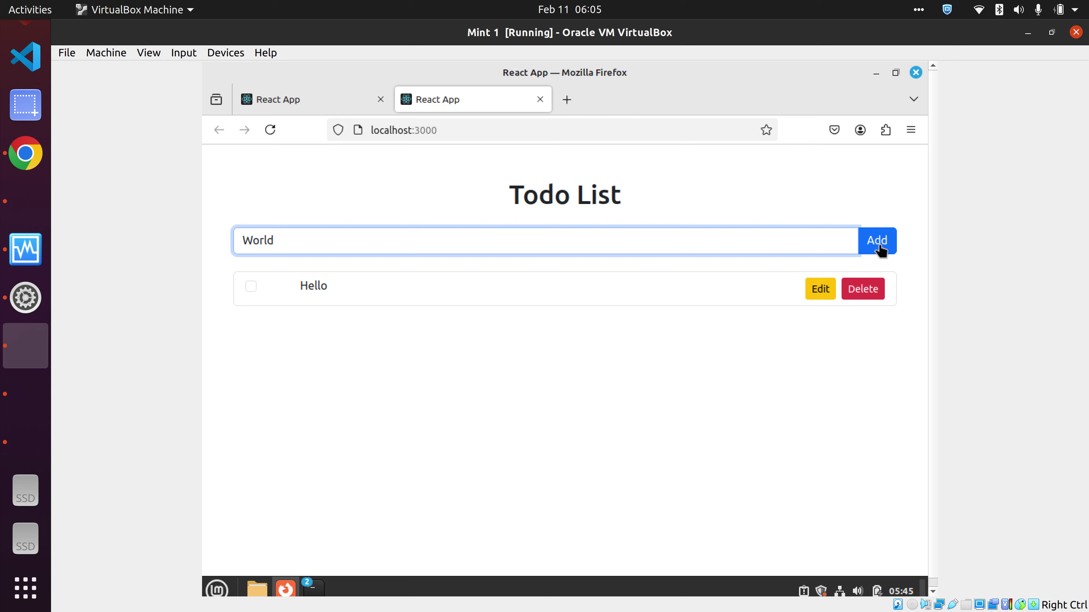
left_click(877, 247)
left_click(344, 242)
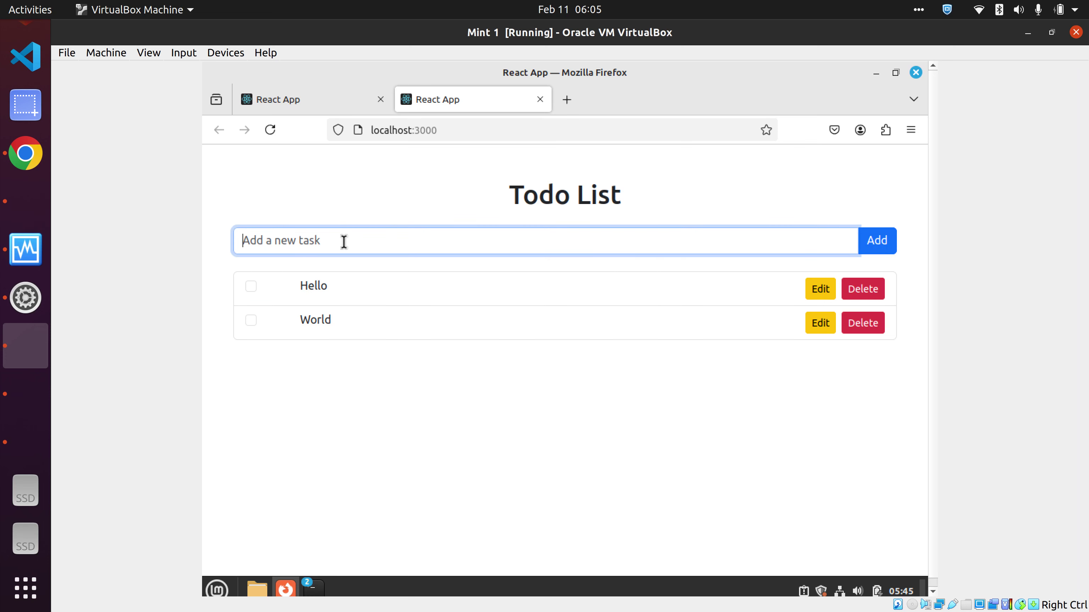
type("Nikhil")
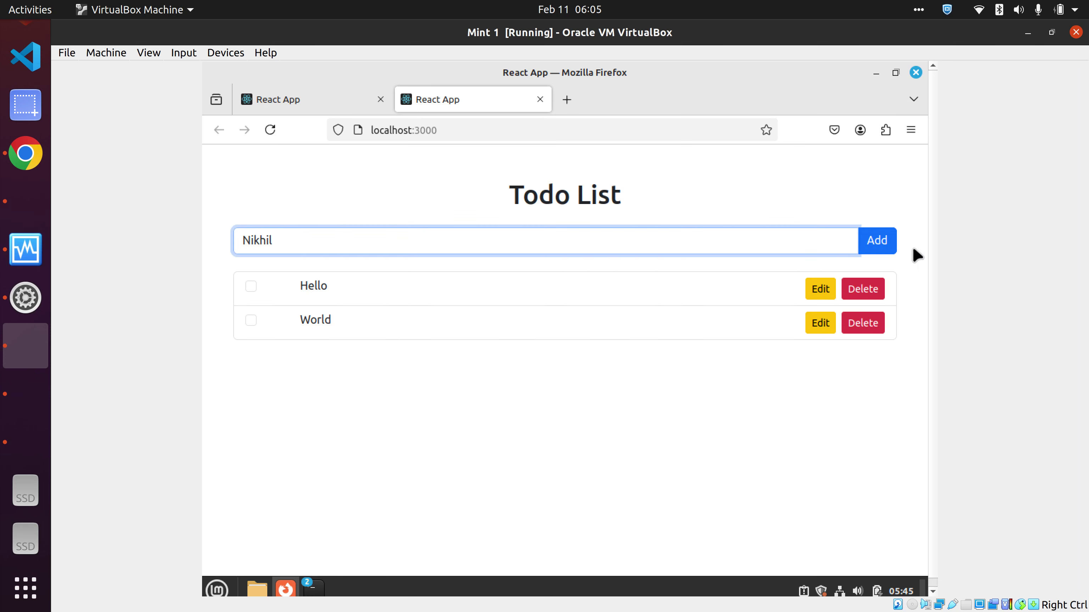
left_click(881, 243)
left_click(403, 248)
type("Create Document")
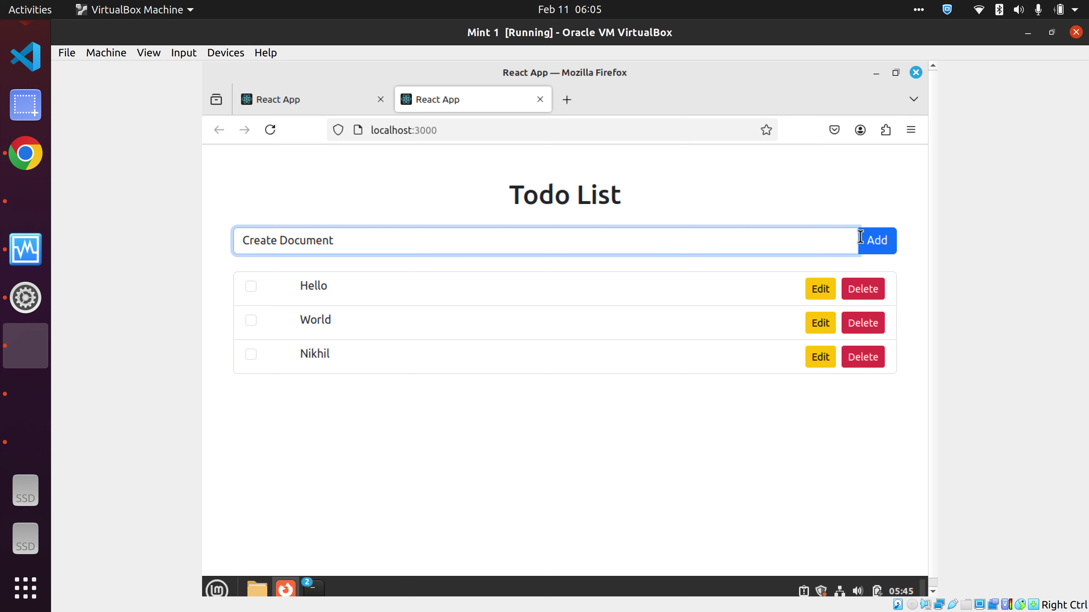
left_click(877, 240)
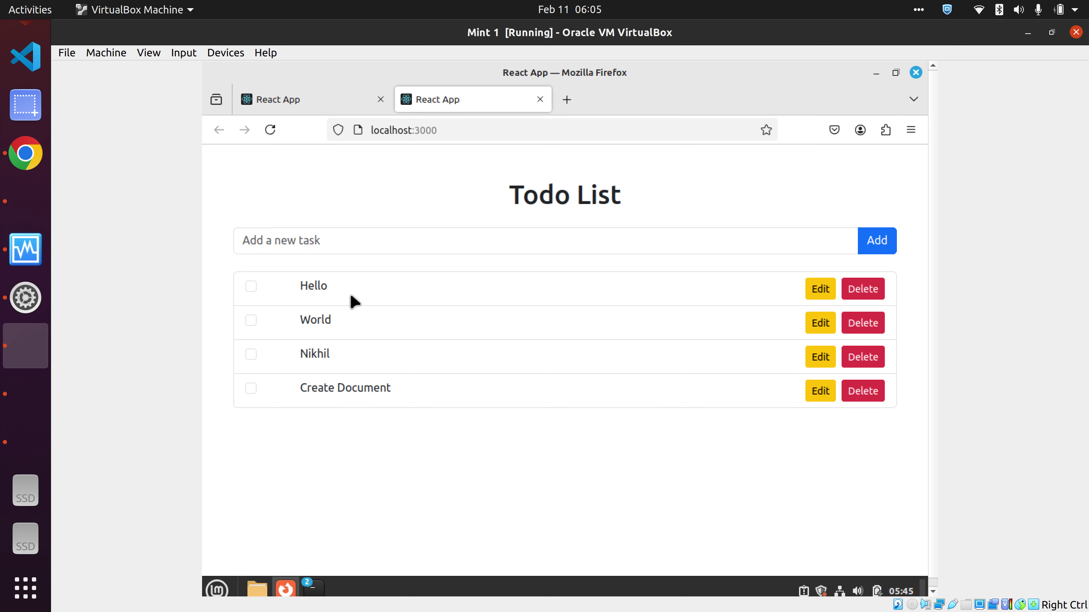
- Rename Hello to Hello World, delete World, and mark Create Document as completed
left_click(815, 288)
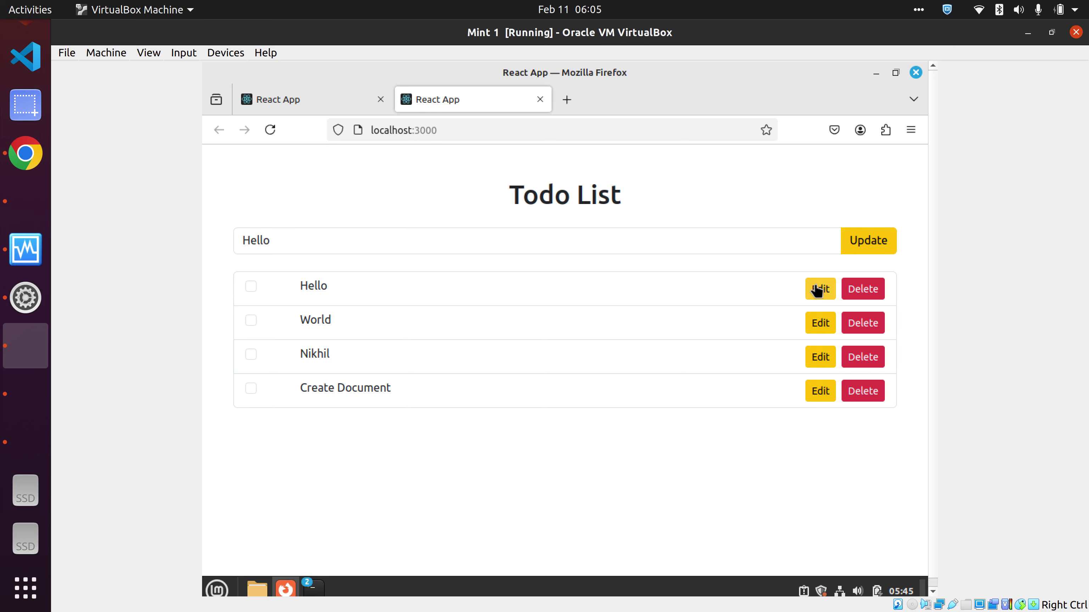
left_click(347, 242)
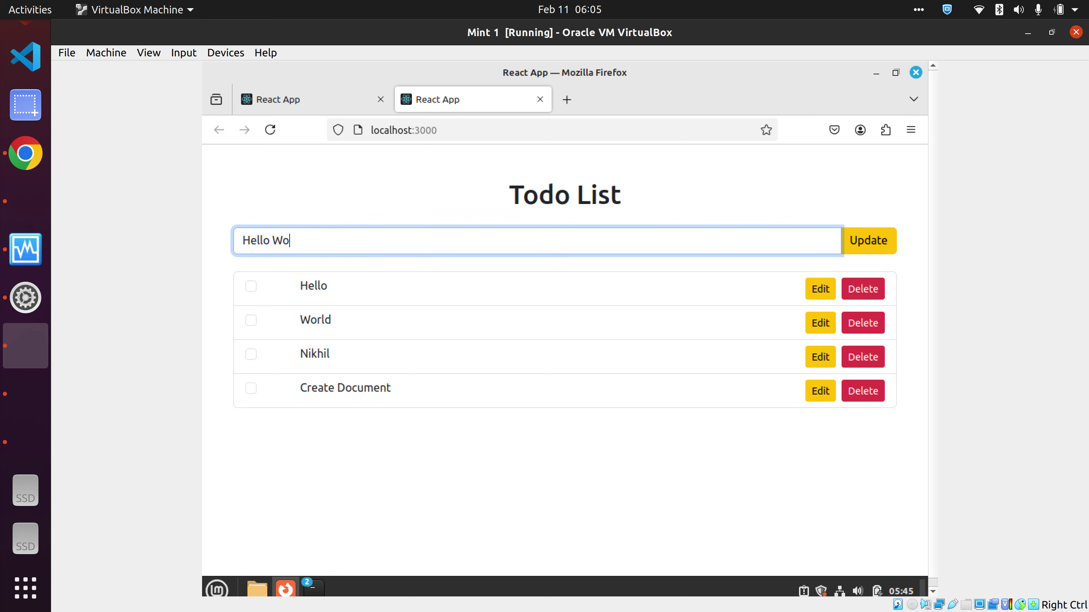
left_click(875, 246)
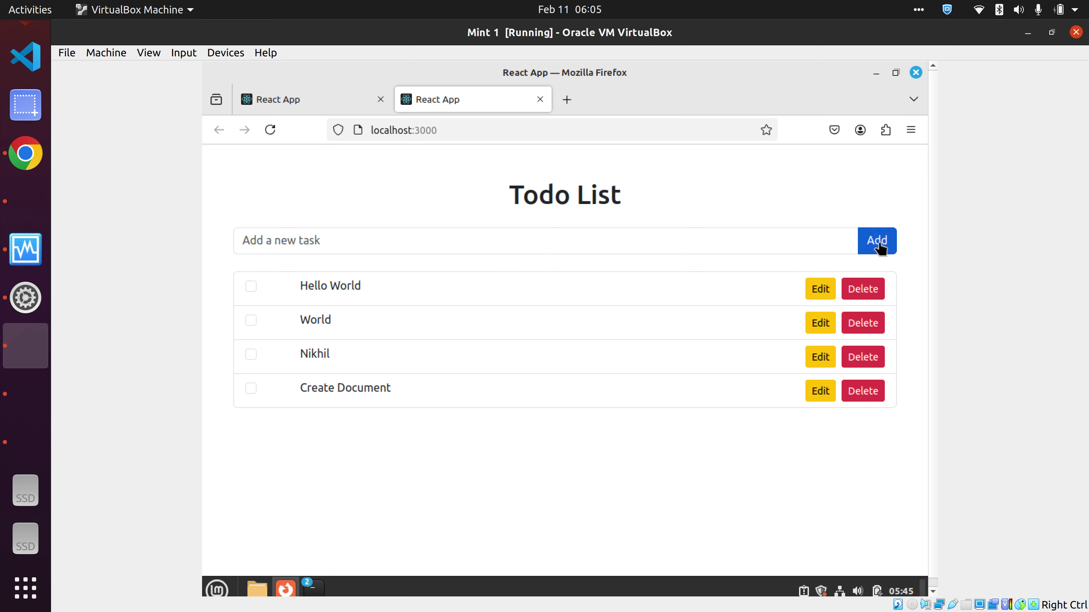
left_click(877, 326)
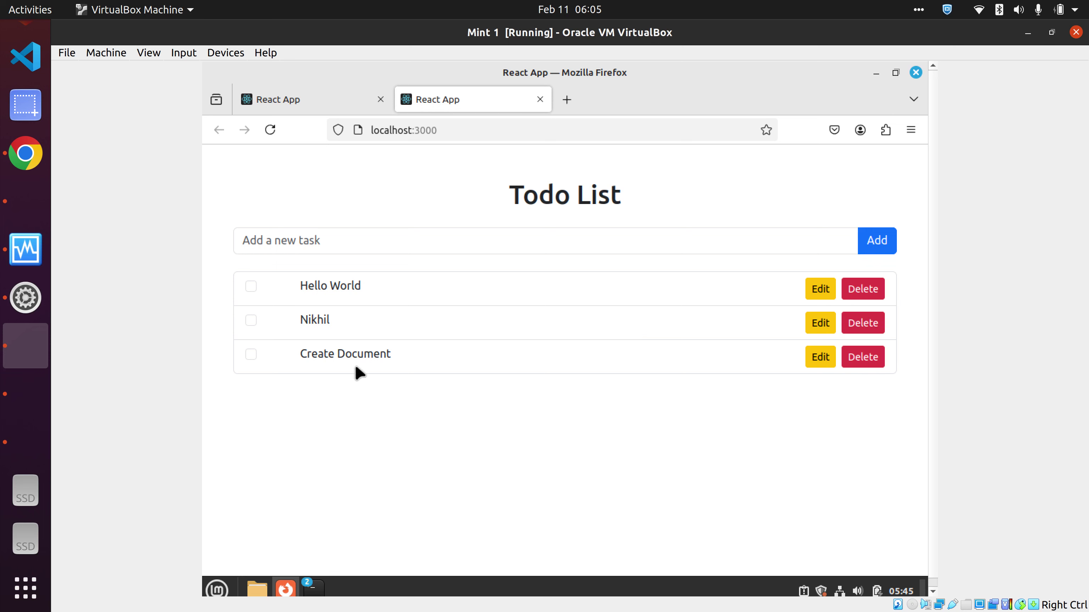
left_click(250, 355)
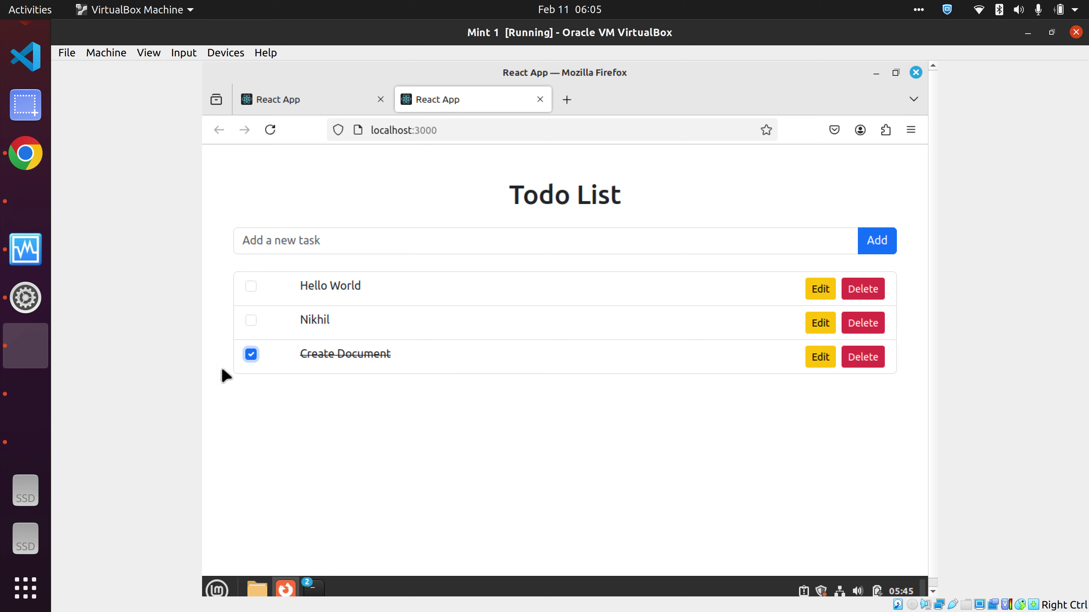
left_click(19, 435)
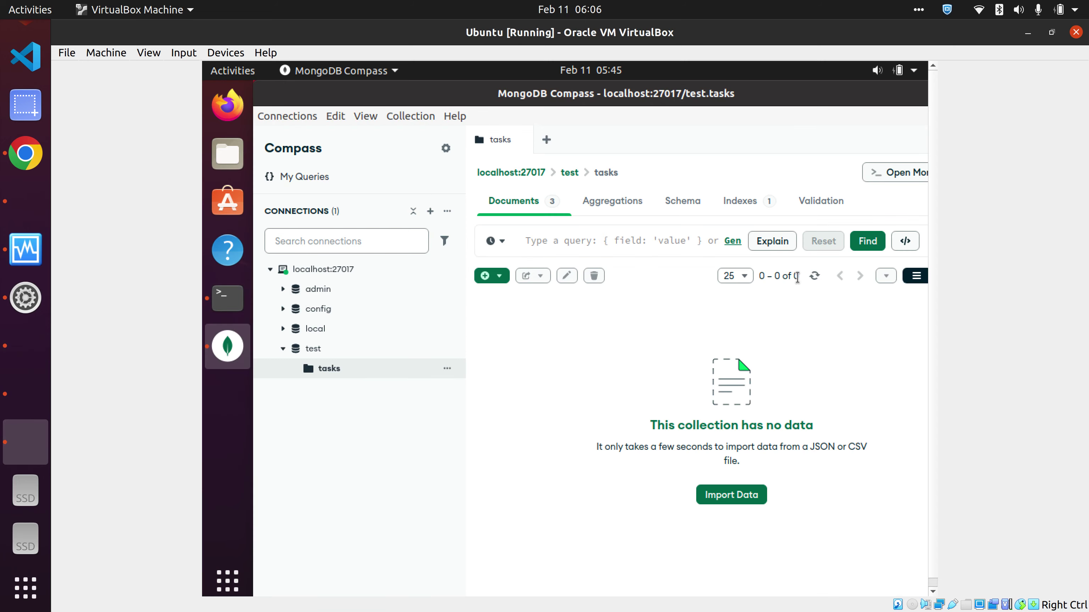
- Reload Compass's tasks collection to show the three tasks, then view Mint 2's POST/PUT/DELETE server log
left_click(814, 275)
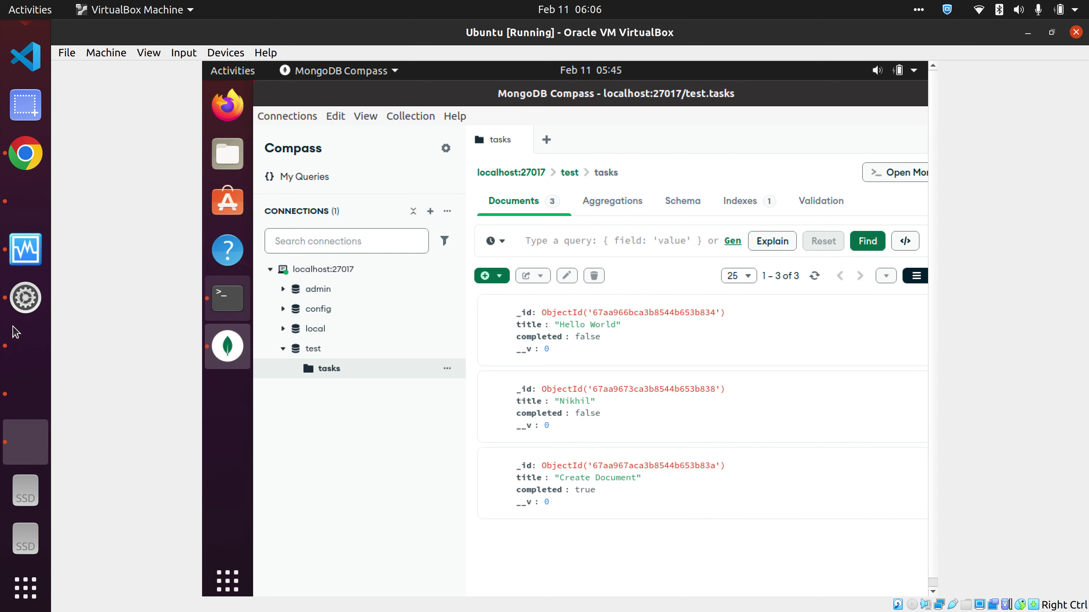
left_click(10, 349)
left_click(13, 393)
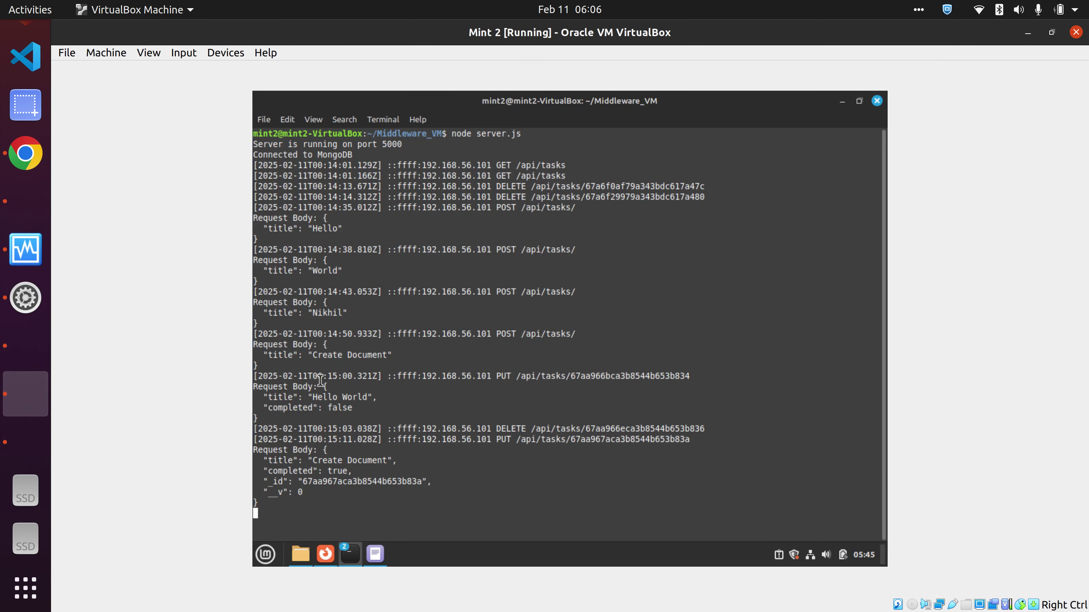
- Return to Mint 1's Todo app, then bring up Chrome's Excalidraw diagram of the three VMs
left_click(25, 355)
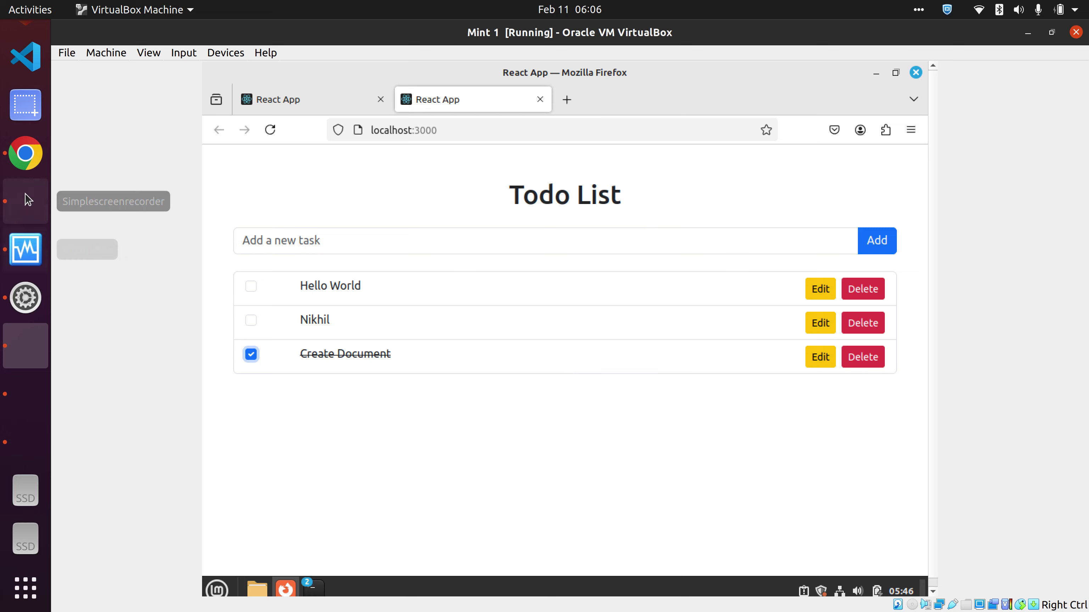
left_click(26, 154)
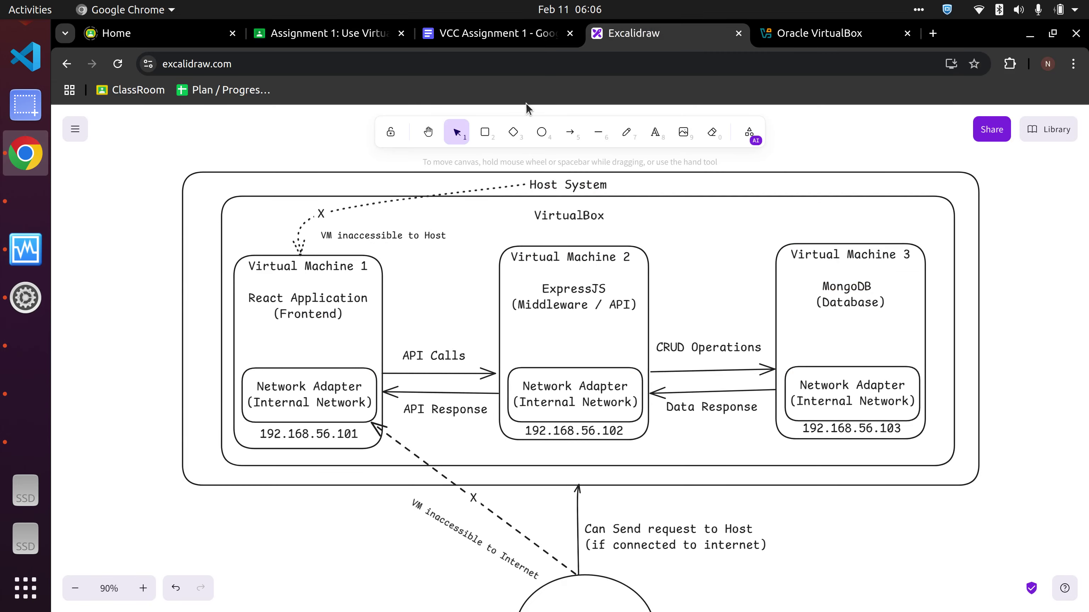
- Open the VCC Assignment 1 report and scroll through its setup and deployment sections
left_click(498, 38)
scroll(612, 341, "down", 20)
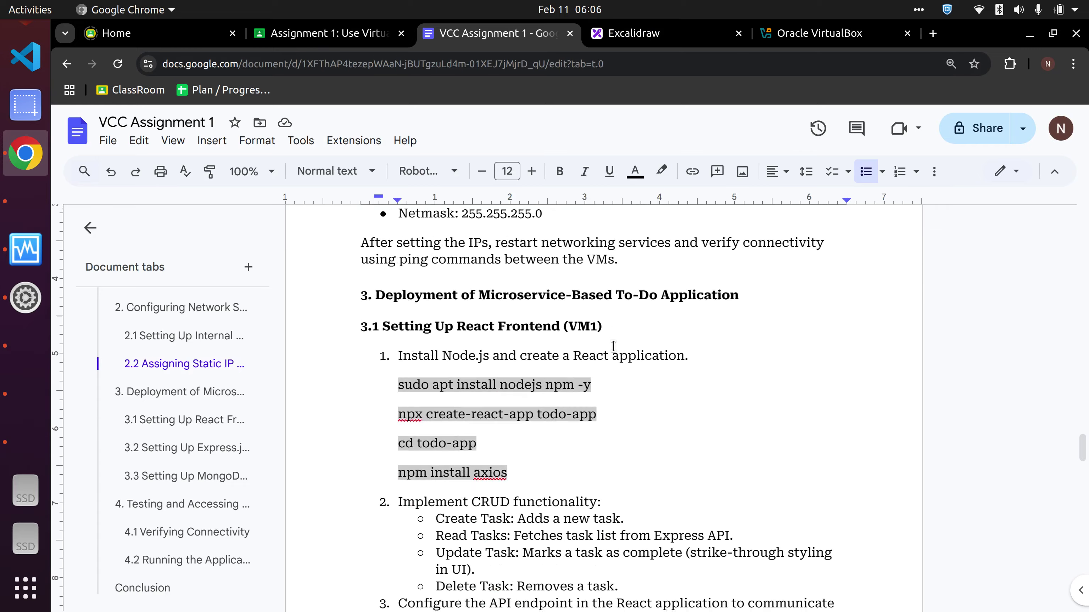
scroll(613, 346, "down", 10)
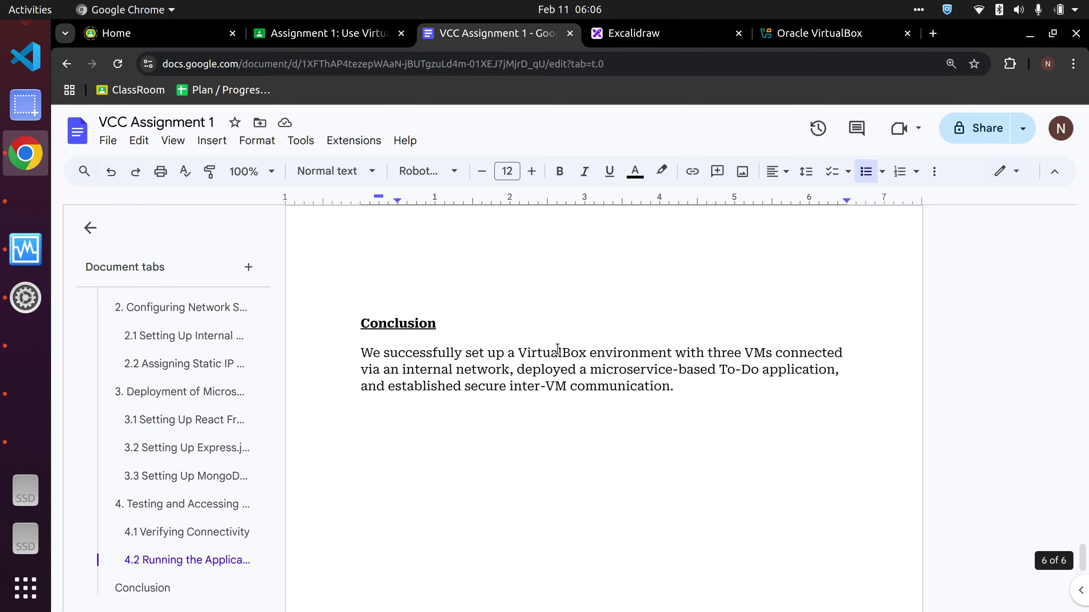
scroll(719, 420, "up", 10)
scroll(719, 420, "up", 8)
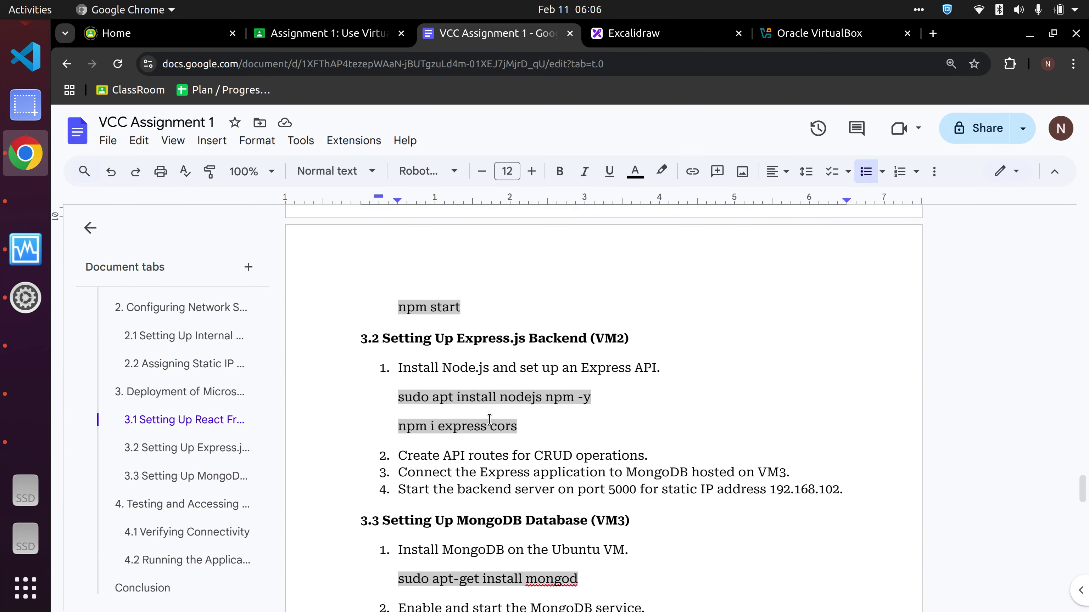
scroll(469, 403, "up", 10)
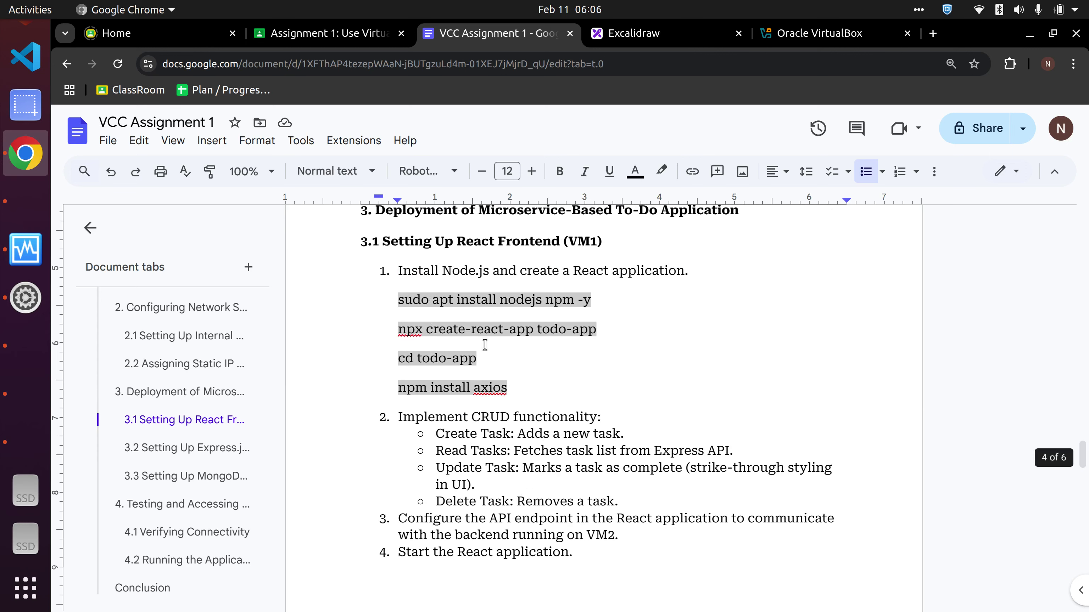
scroll(542, 354, "up", 15)
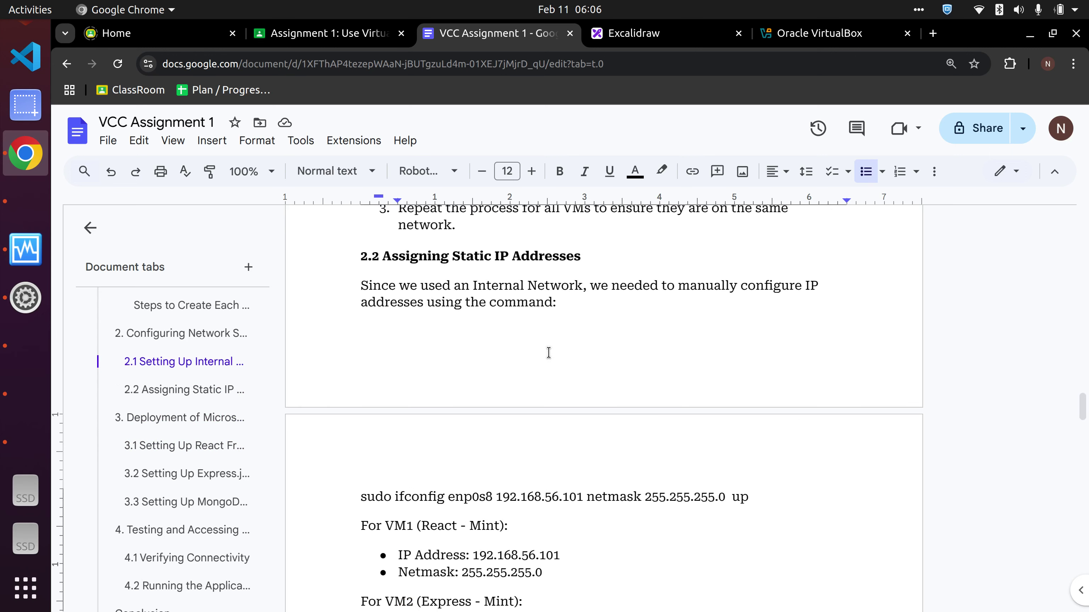
scroll(549, 352, "up", 8)
- In Mint 1's Todo app, mark the second task and Hello World as completed
left_click(25, 346)
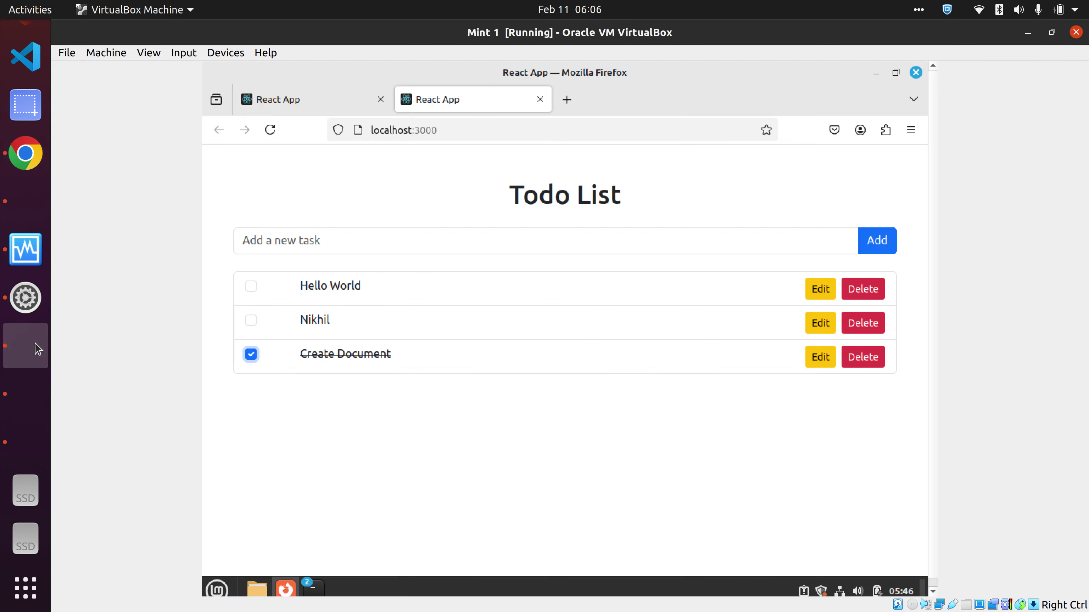
left_click(29, 389)
left_click(25, 346)
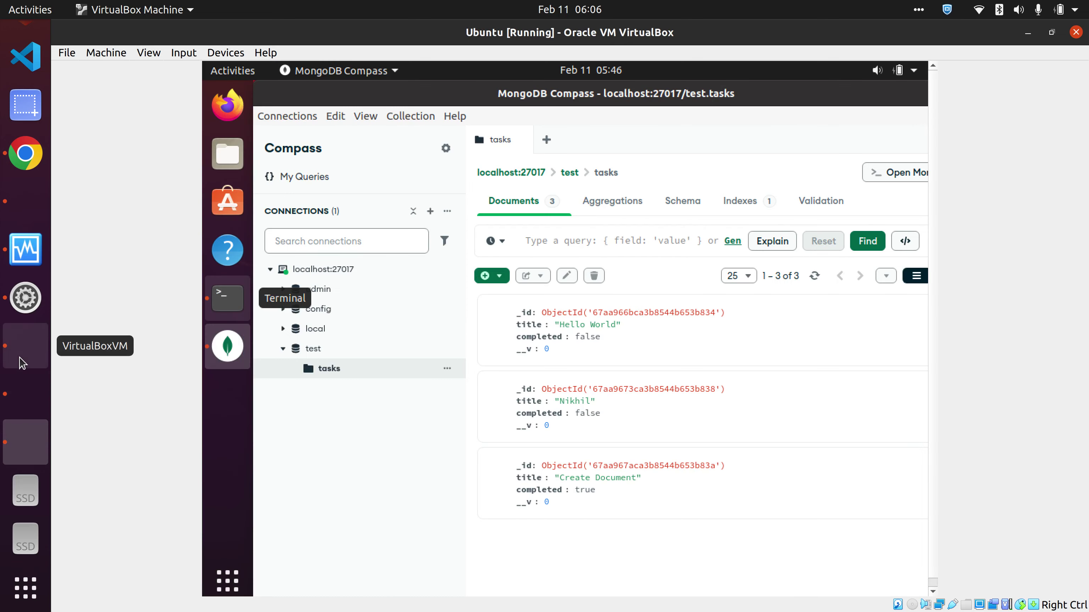
left_click(24, 388)
left_click(252, 320)
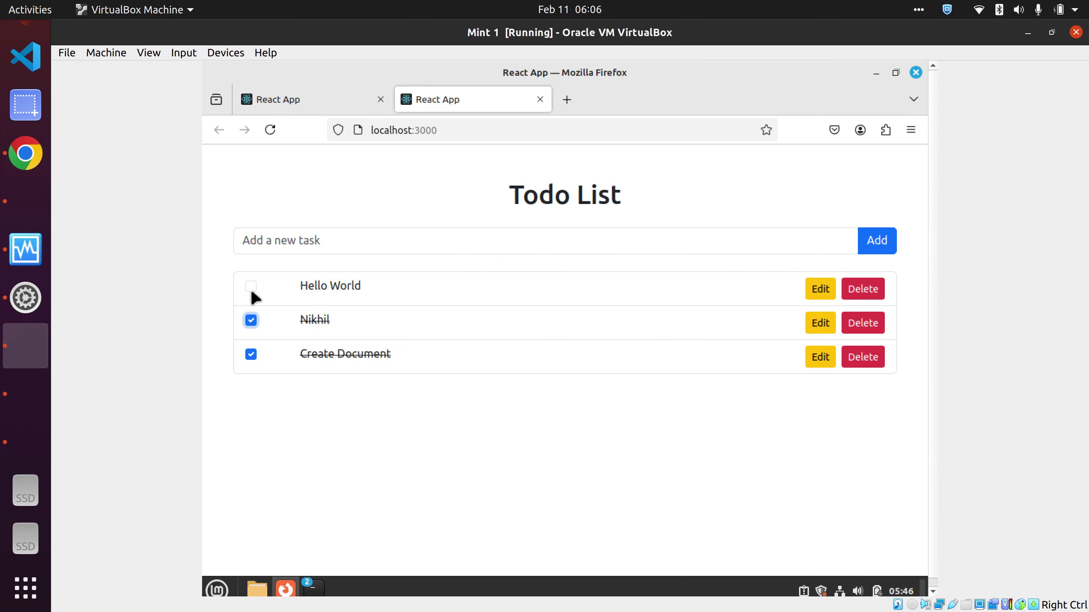
left_click(251, 286)
- Reload Compass to show all three tasks completed, then review Mint 2's update log
left_click(35, 446)
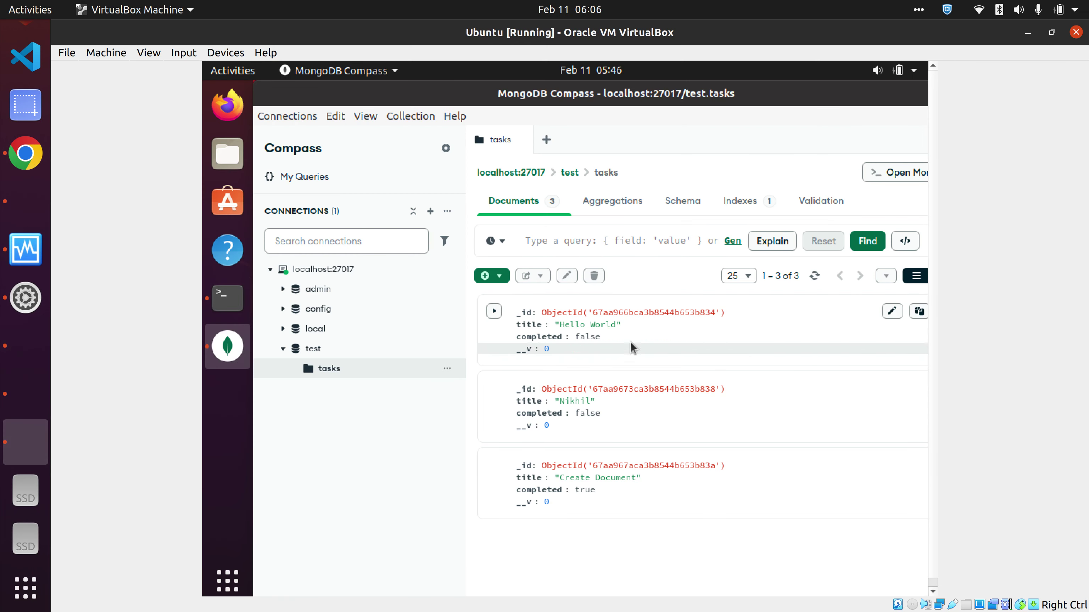
left_click(815, 275)
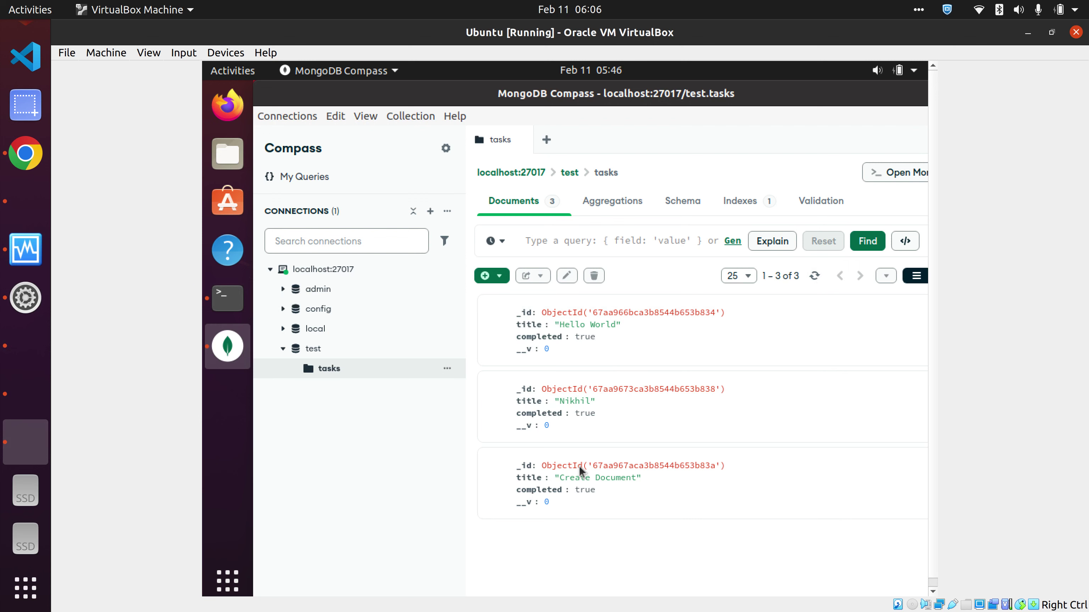
left_click(35, 353)
left_click(24, 388)
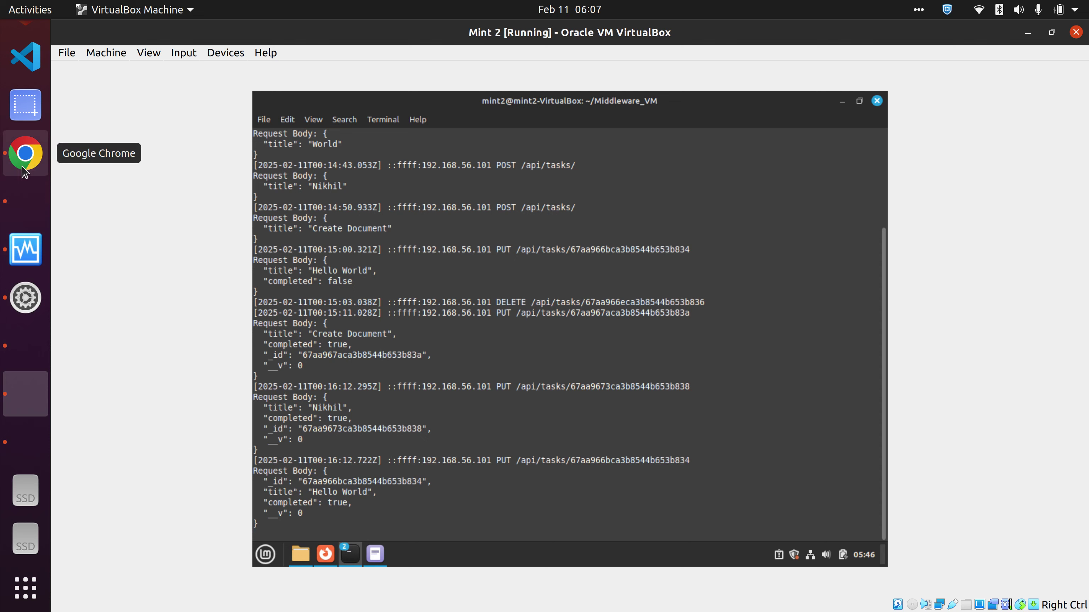
scroll(26, 128, "up", 3)
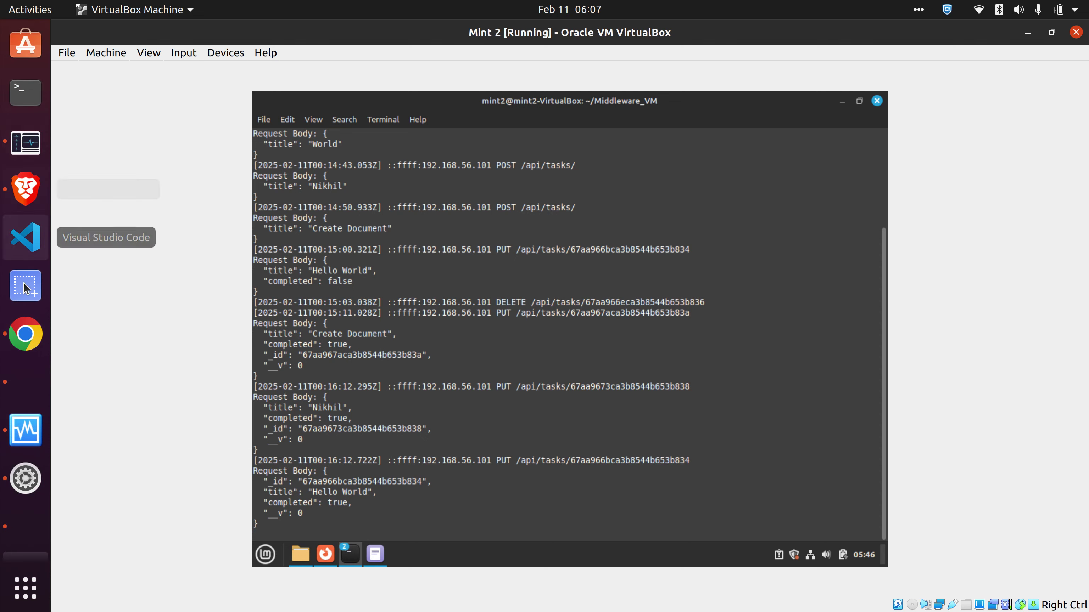
left_click(26, 333)
- Scroll the report to section 2, Configuring Network Settings, then bring up Mint 1's network settings
scroll(509, 334, "up", 2)
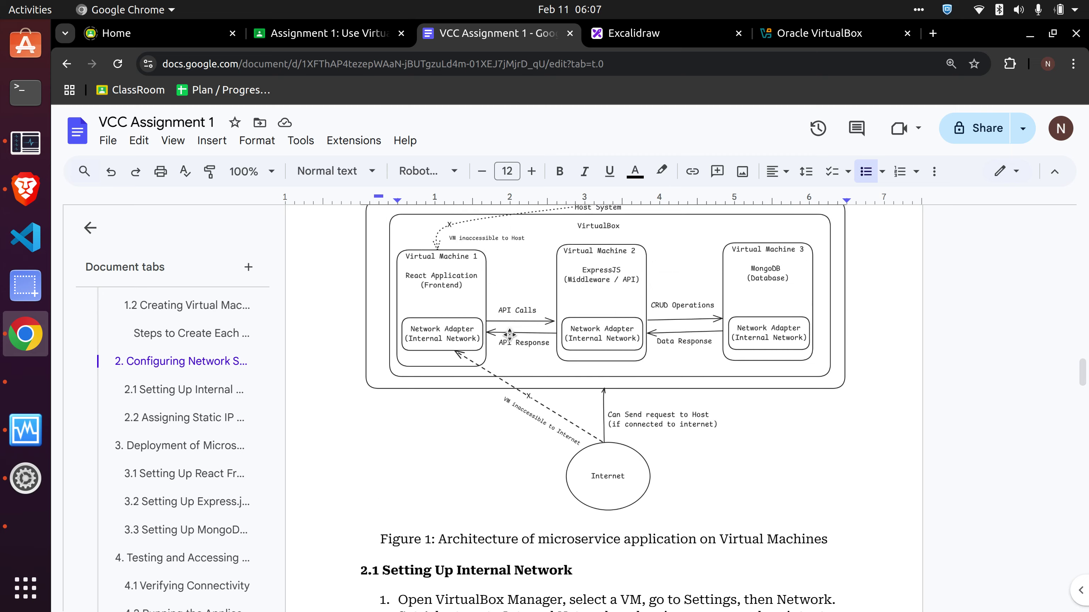
scroll(510, 335, "up", 5)
scroll(714, 377, "down", 4)
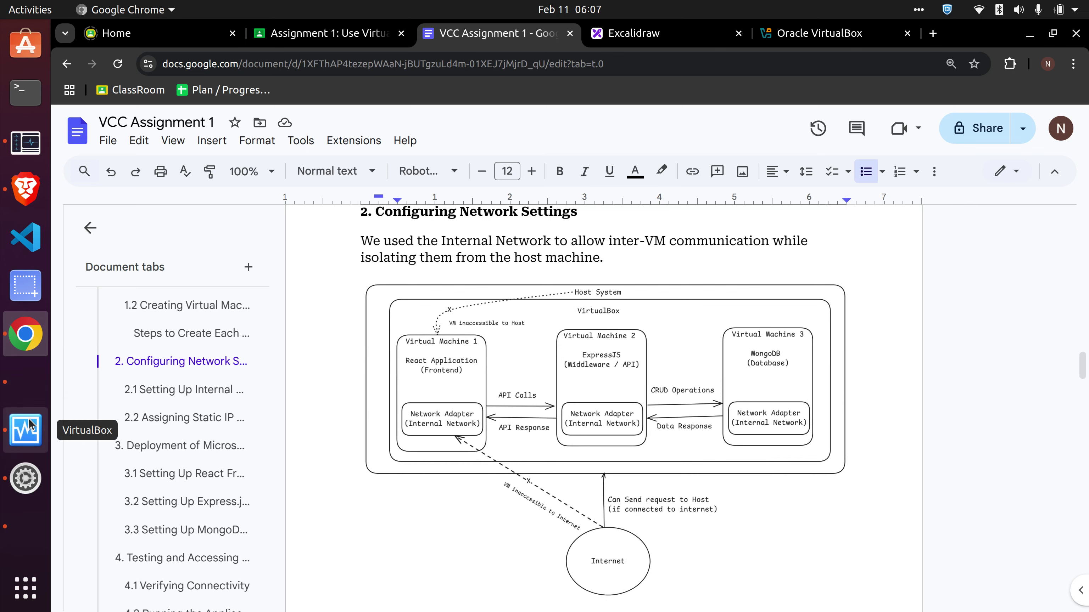
left_click(29, 425)
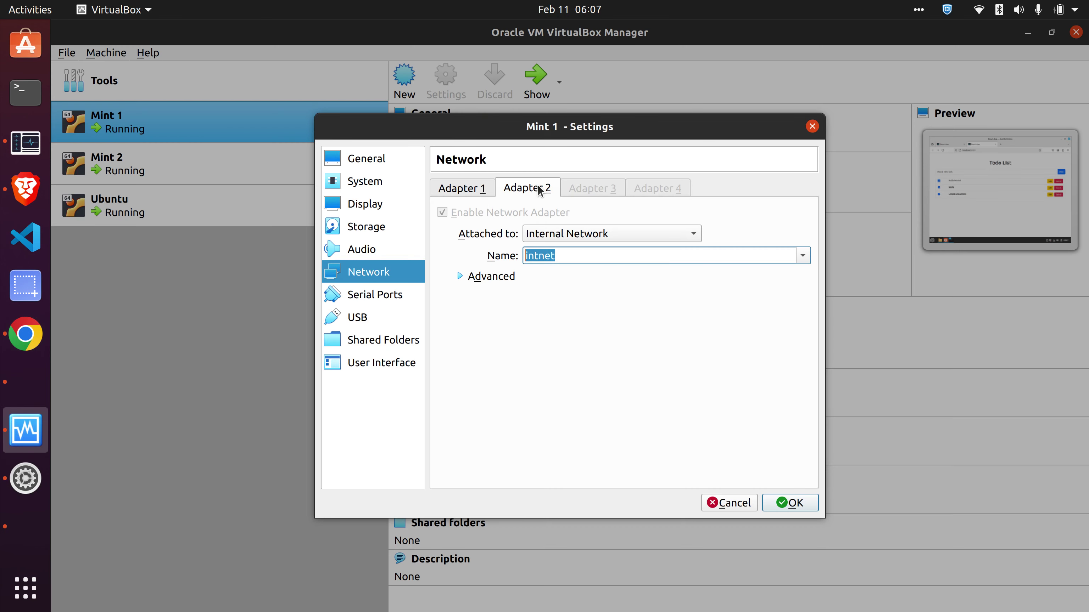
- Check Mint 1's adapters: Adapter 2 on internal network intnet, Adapter 1 left not attached
left_click(574, 235)
left_click(500, 359)
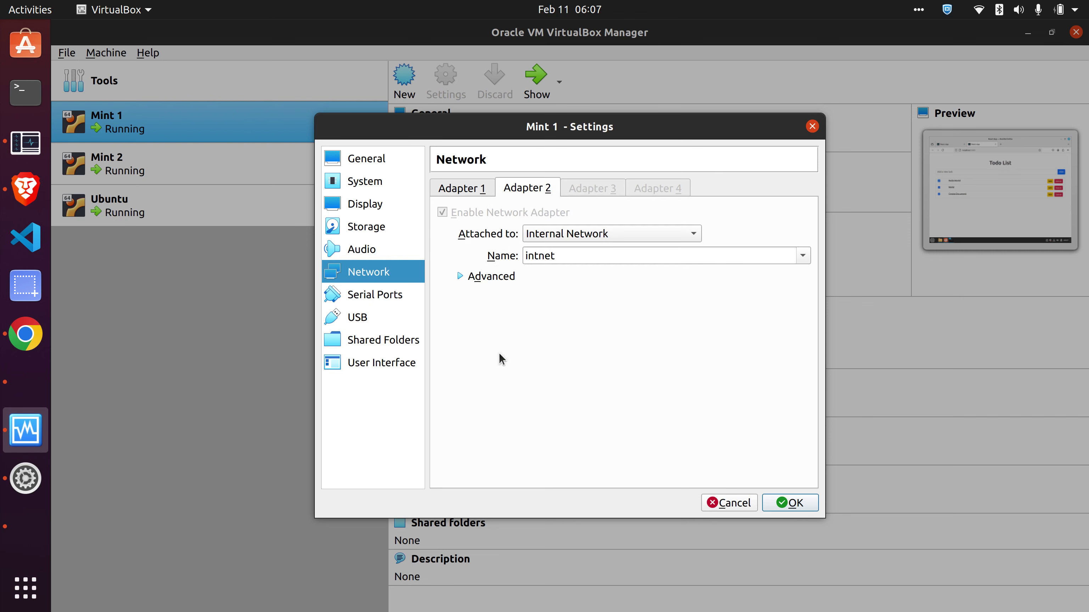
left_click(463, 192)
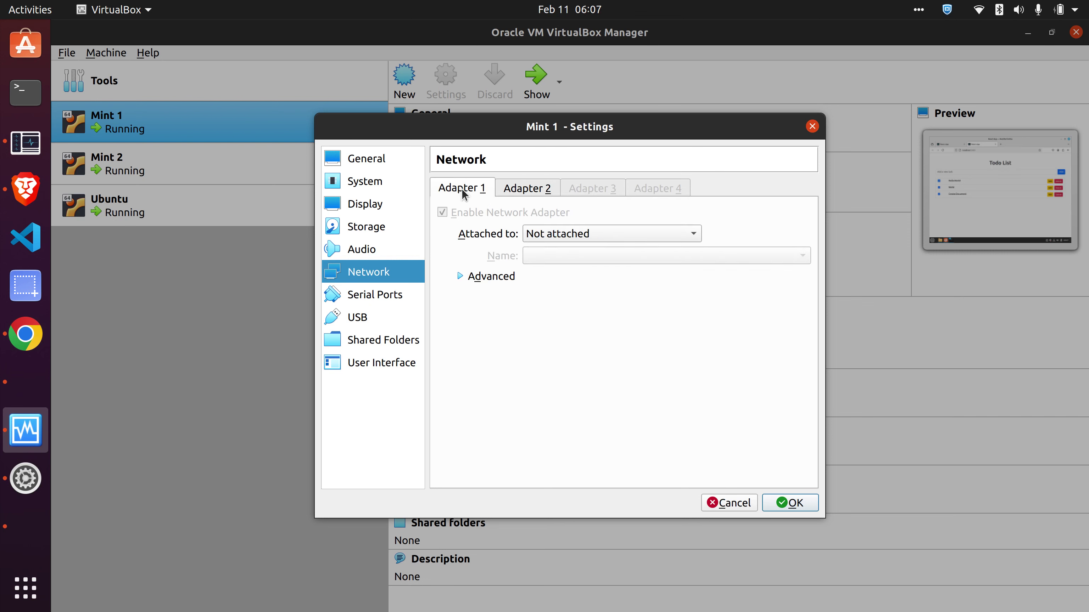
left_click(557, 234)
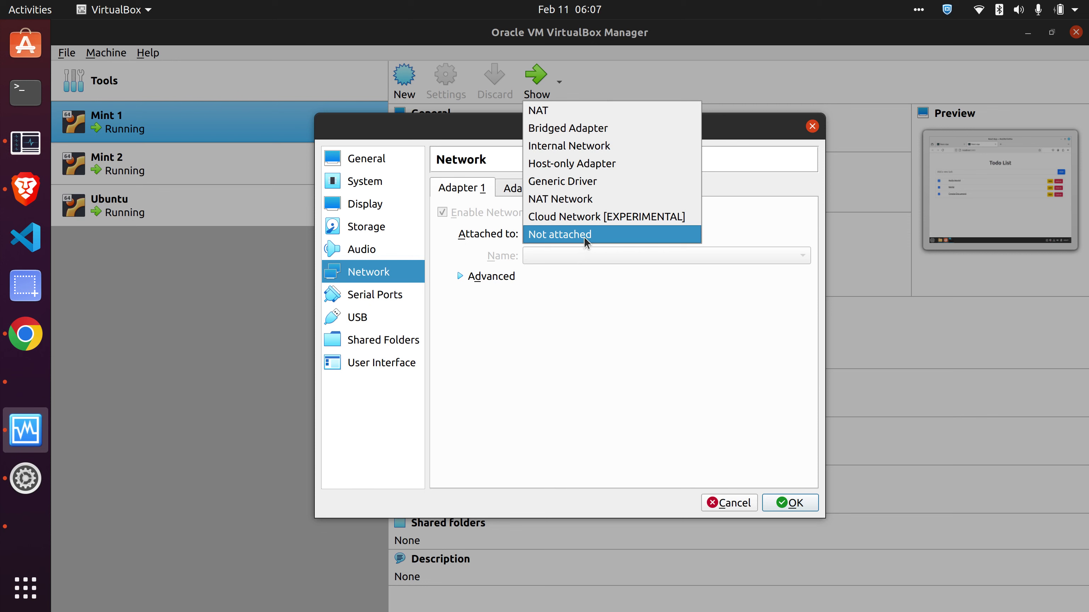
left_click(554, 284)
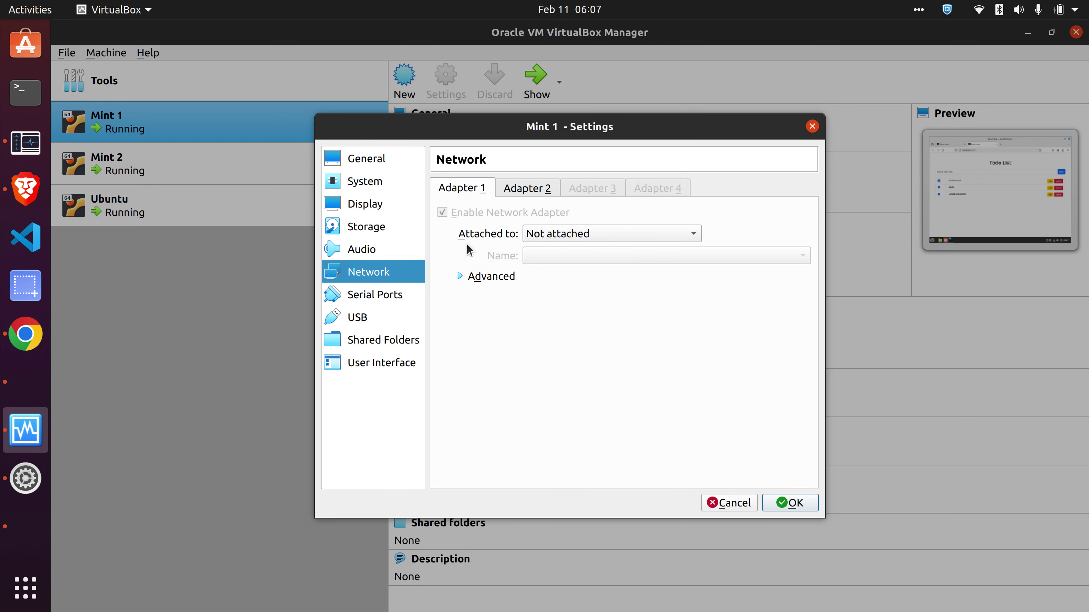
- Browse Mint 1's Storage, Display, System, General and USB pages, then close settings unchanged
left_click(363, 226)
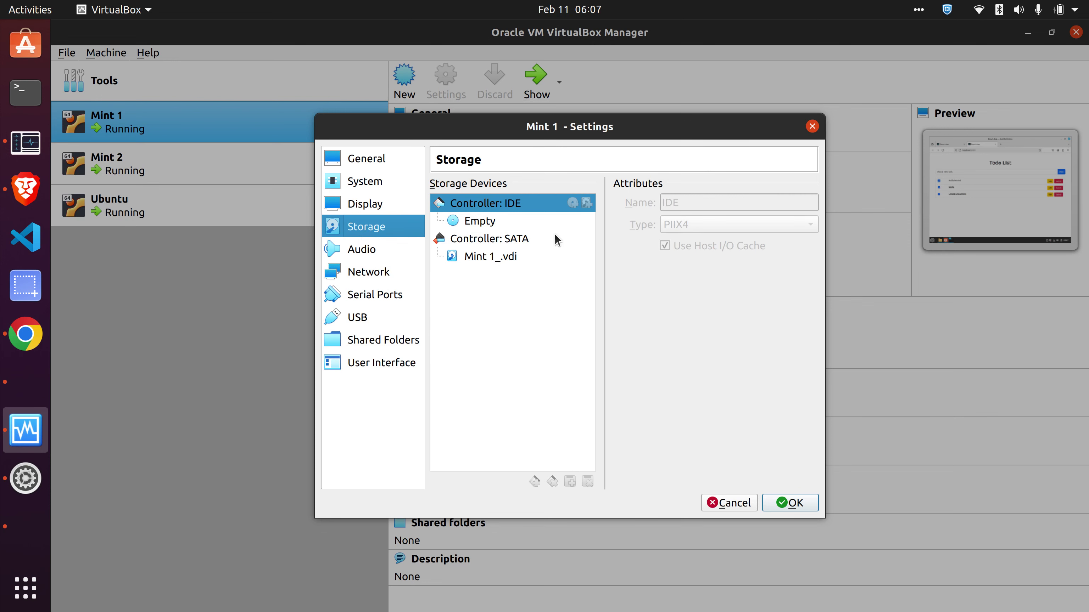
left_click(378, 204)
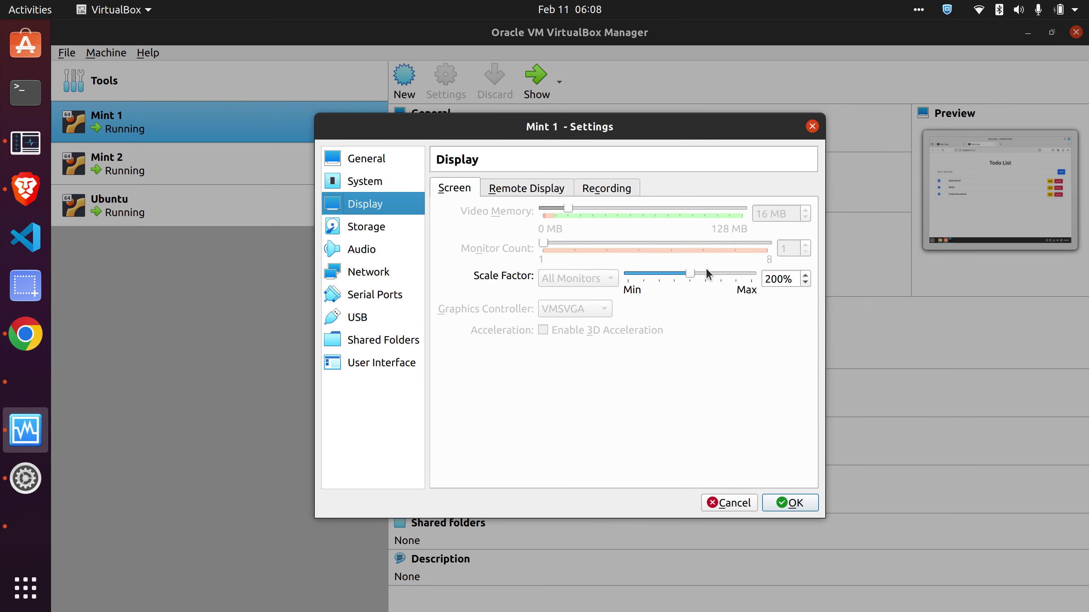
left_click(372, 184)
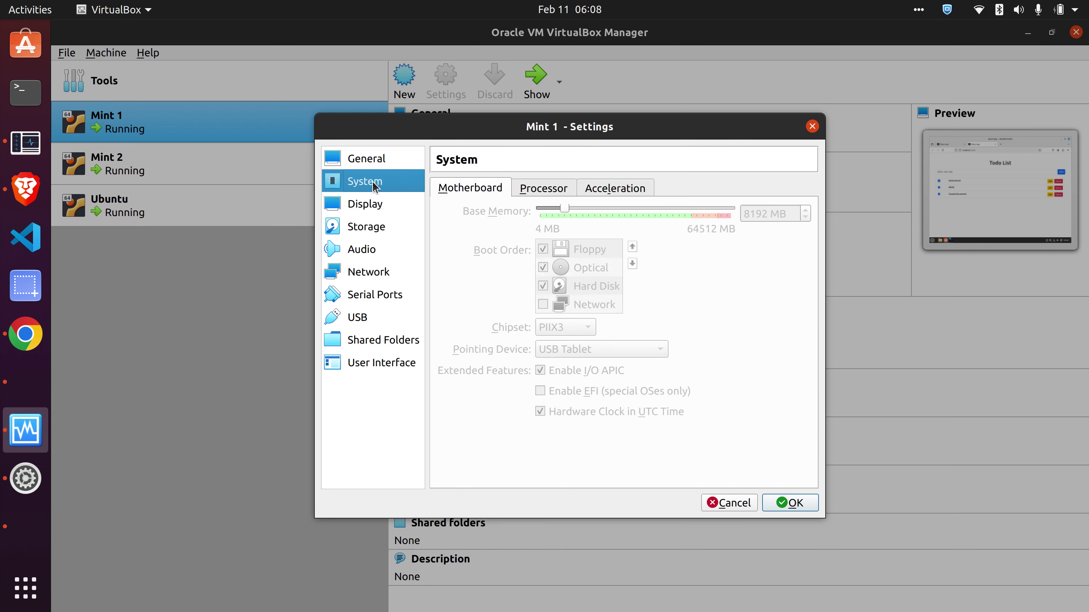
left_click(369, 159)
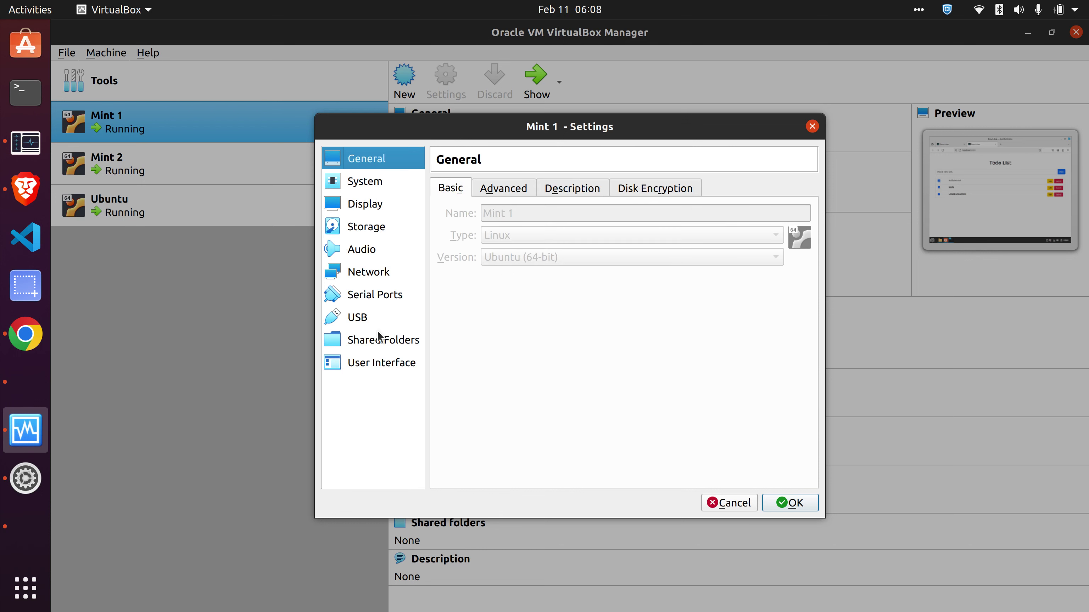
left_click(366, 319)
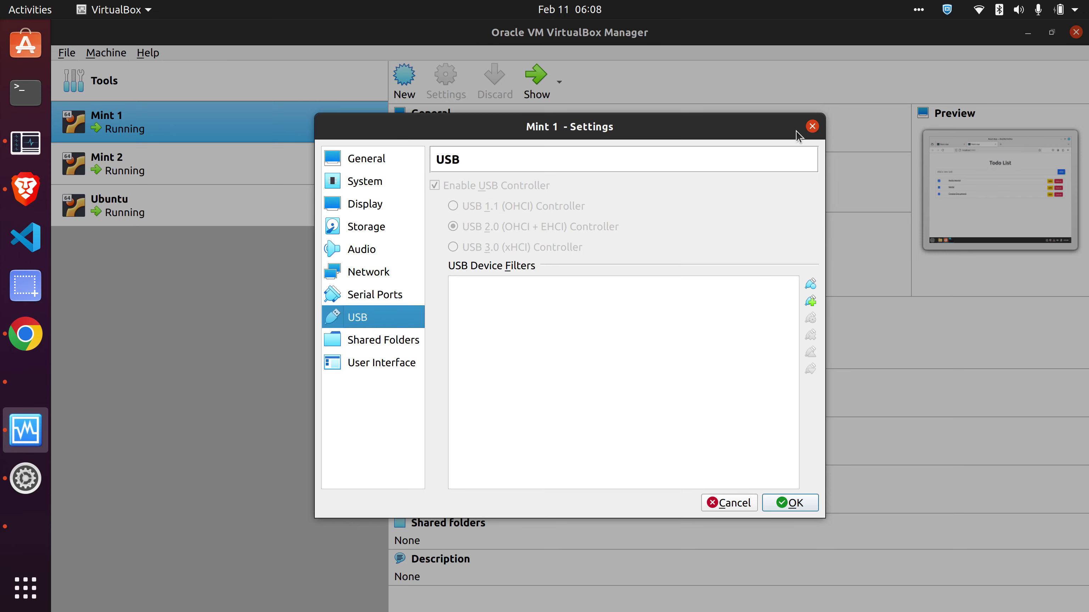
left_click(812, 126)
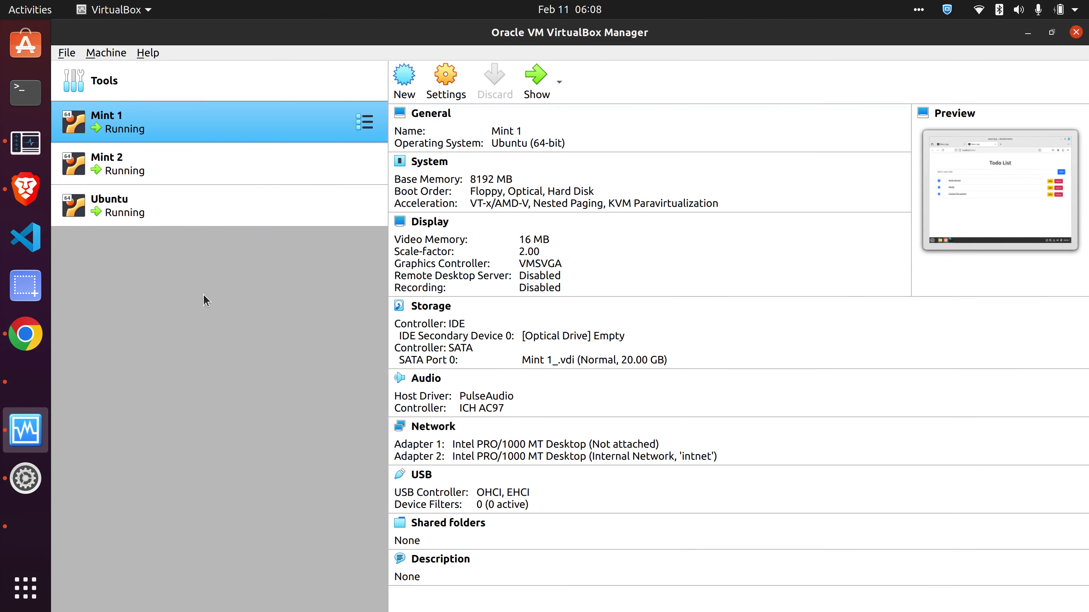
- Bring Mint 1's VM window forward and look at Devices > Drag and Drop without changing it
left_click(18, 399)
left_click(24, 527)
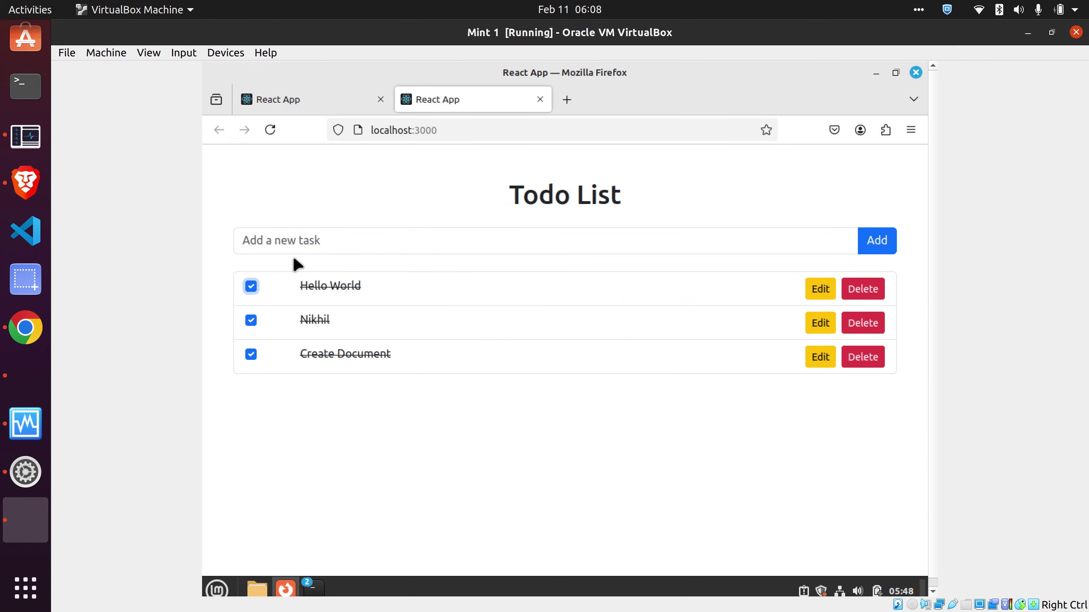
left_click(212, 53)
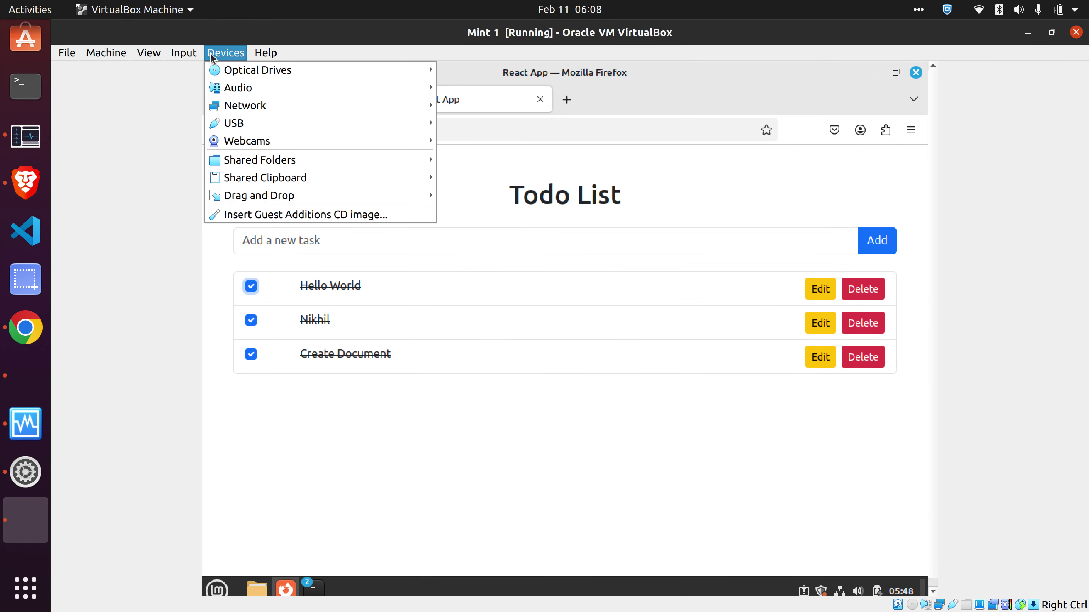
mouse_move(333, 195)
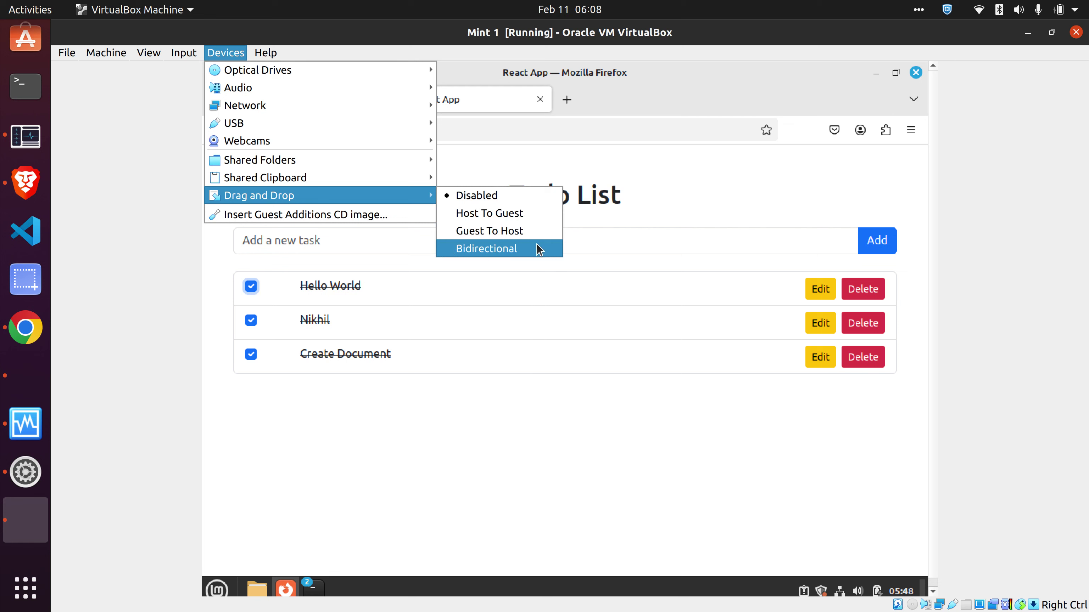
left_click(341, 476)
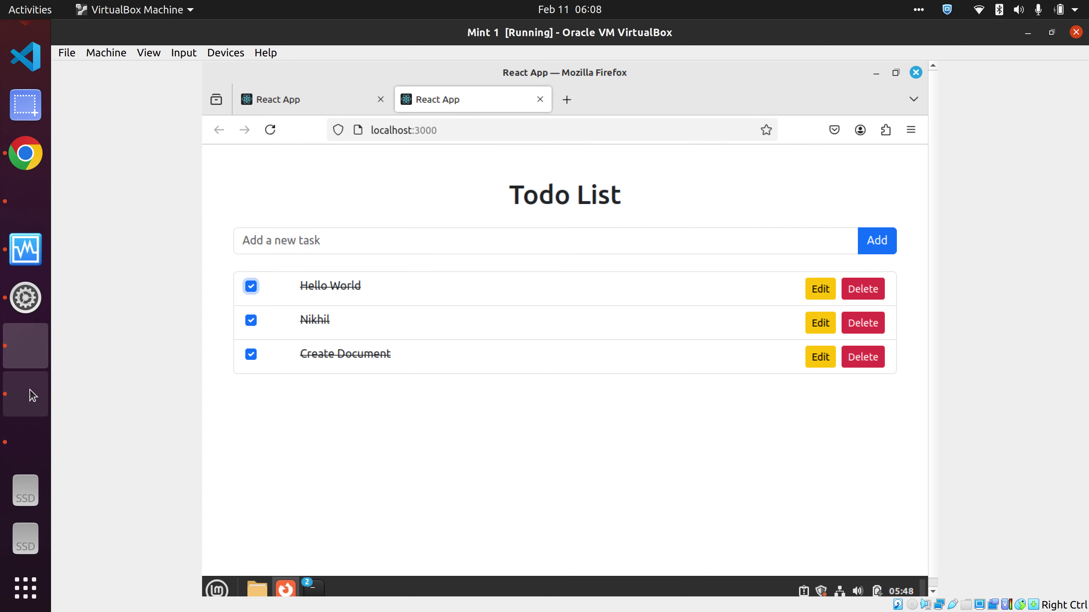
- Open App.js from Mint 1's react-todo/src folder in the text editor
left_click(258, 584)
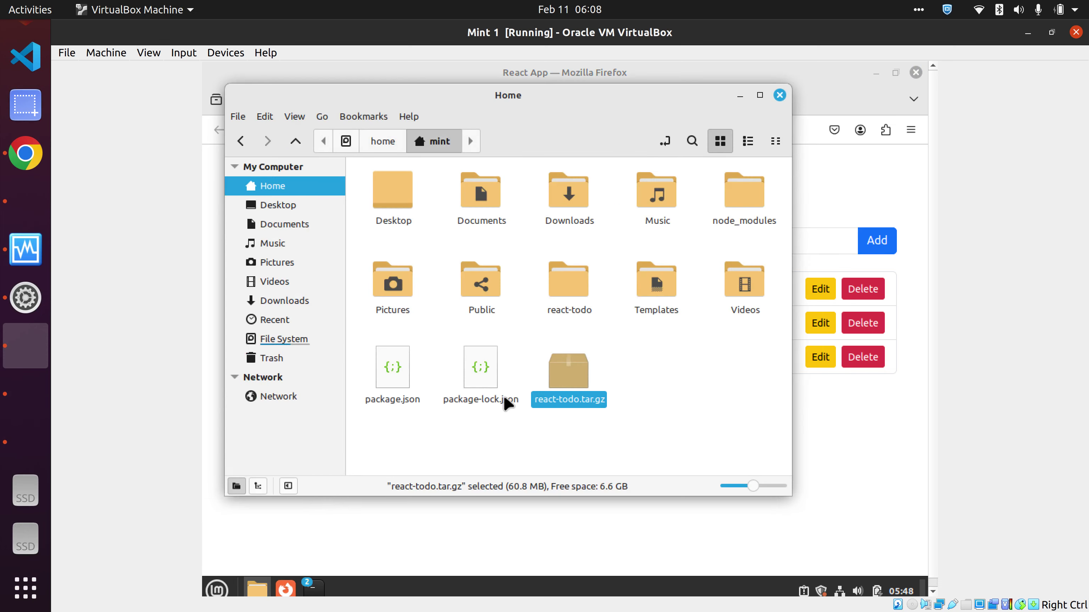
left_click(648, 362)
double_click(579, 266)
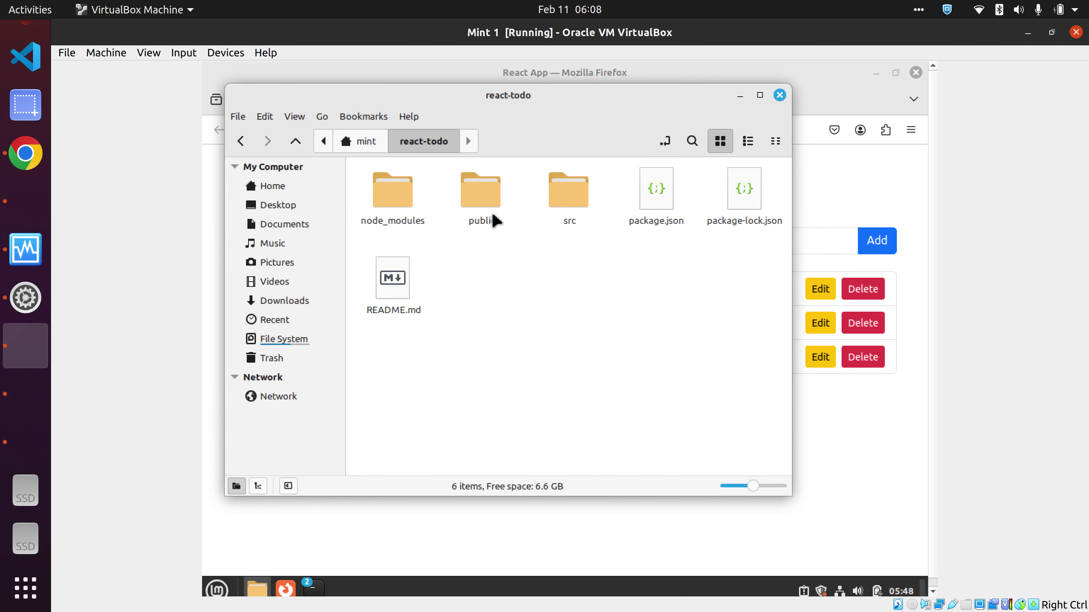
double_click(573, 197)
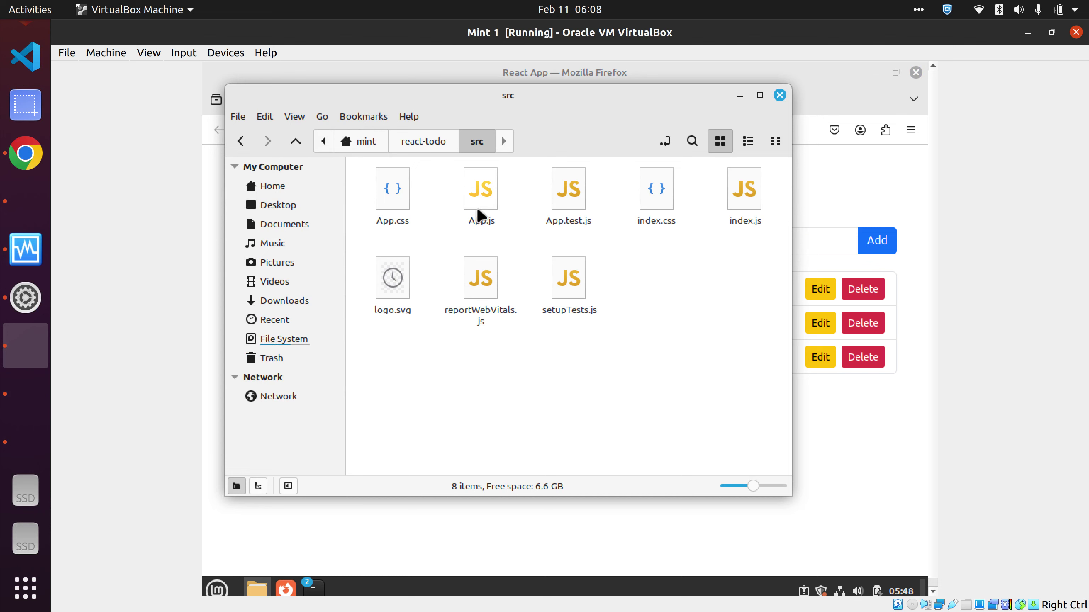
double_click(476, 208)
- Scroll through App.js to review its API calls to 192.168.56.102:5000, then minimize the editor
scroll(407, 329, "up", 6)
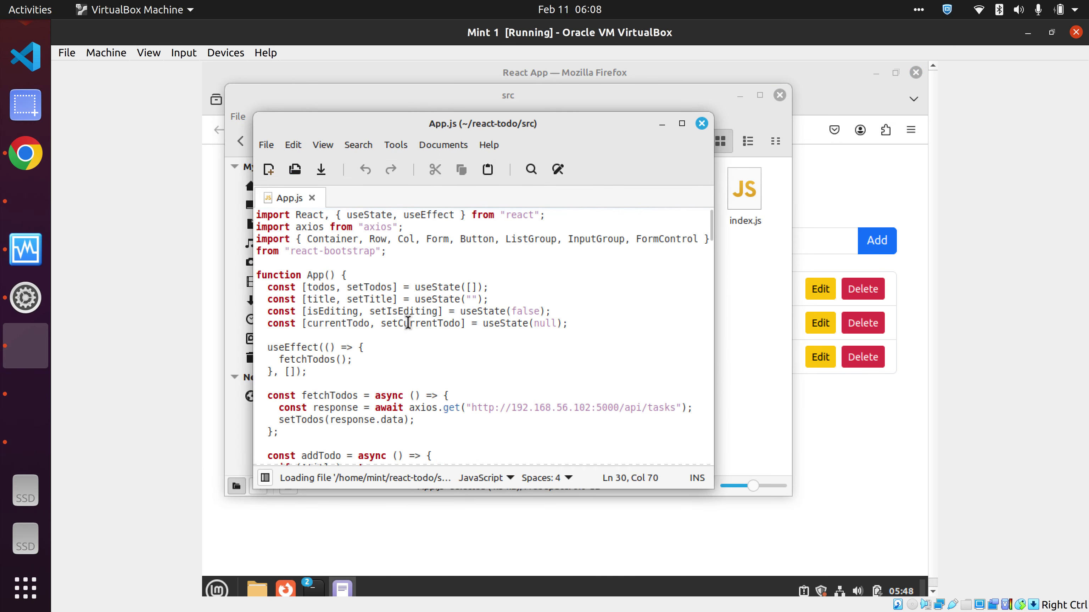
scroll(408, 329, "down", 1)
scroll(336, 363, "down", 1)
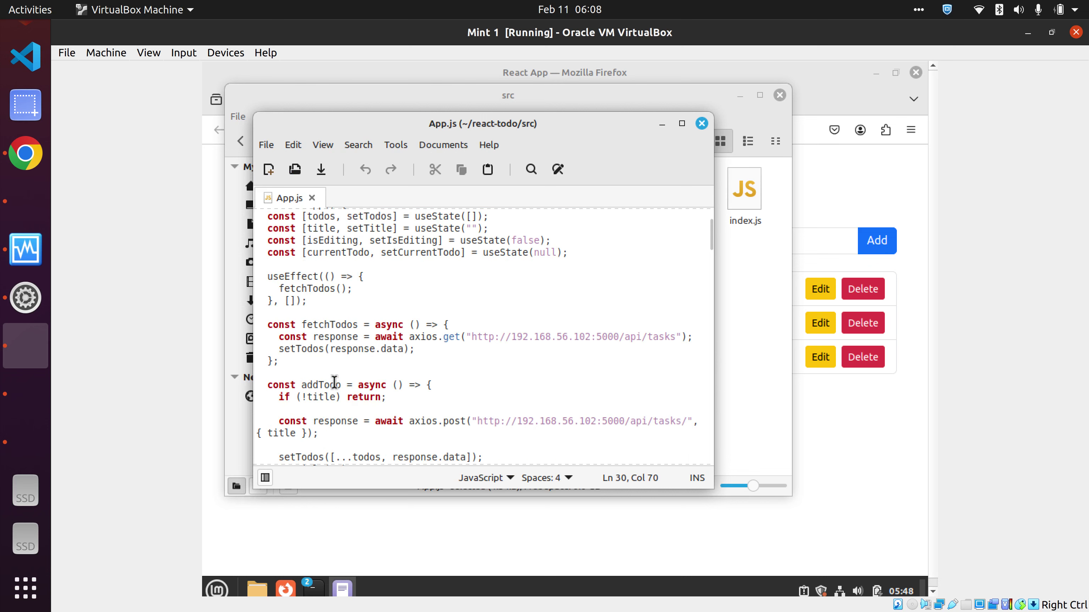
scroll(333, 384, "down", 1)
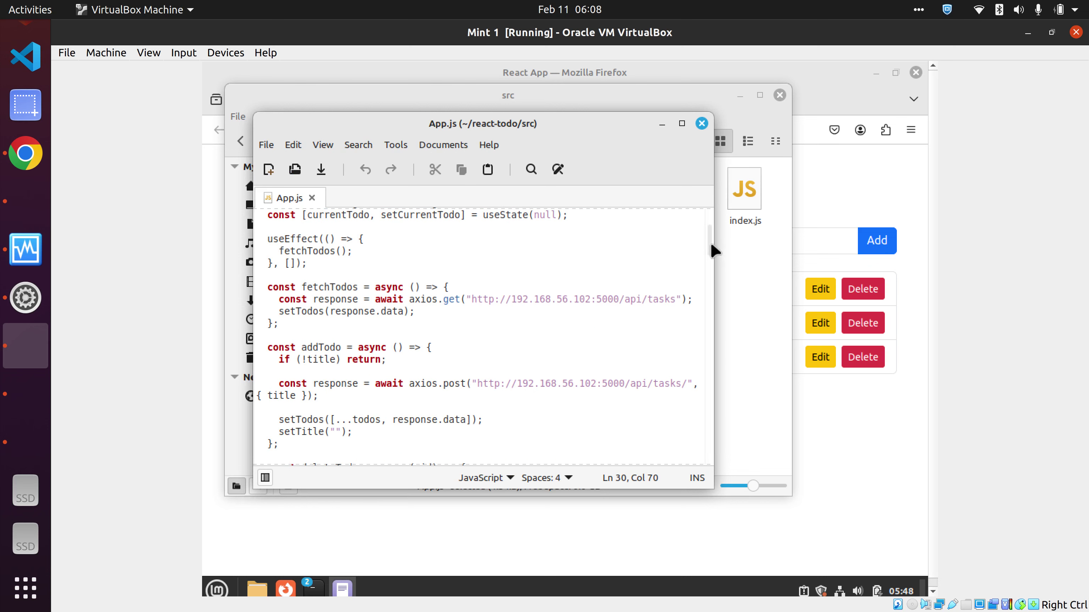
scroll(707, 251, "down", 2)
left_click_drag(706, 253, 561, 320)
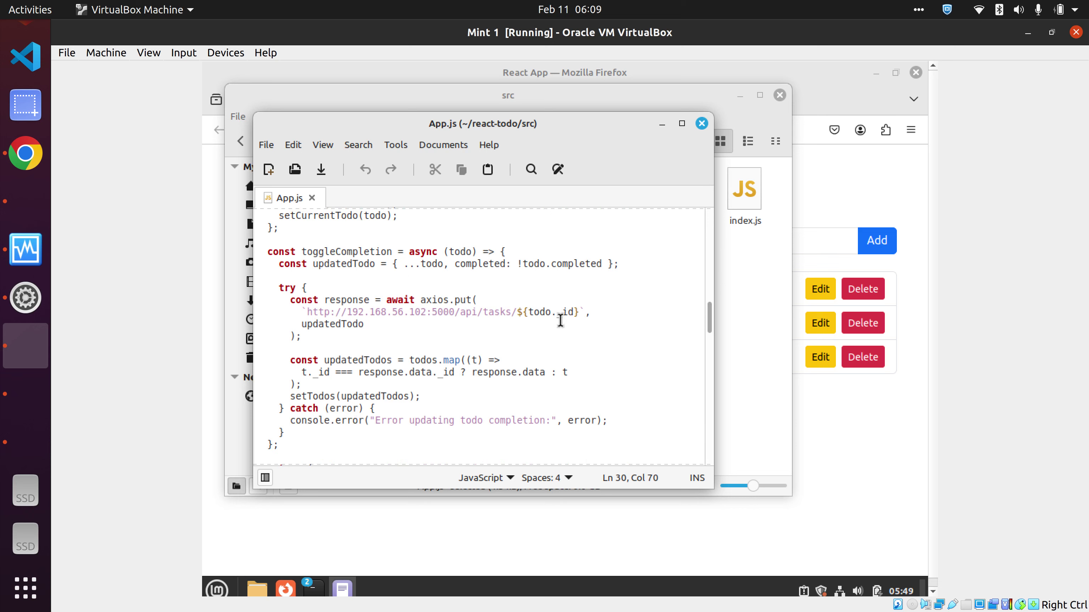
left_click_drag(711, 329, 674, 270)
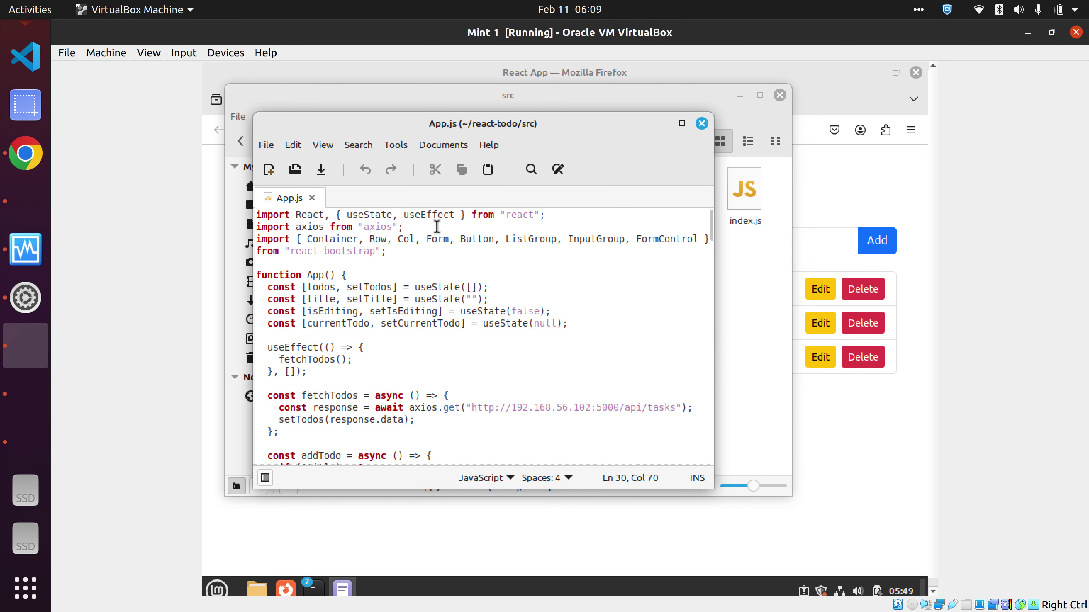
left_click(663, 122)
- Glance at Mint 2's terminal, then expand the admin, config and local databases in Ubuntu's Compass
left_click(18, 403)
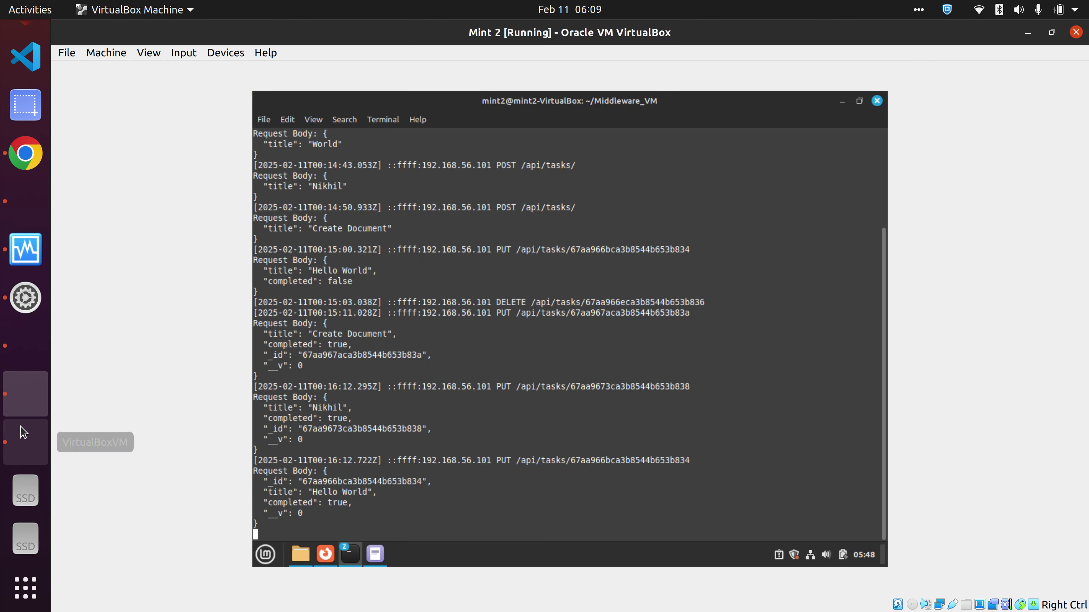
left_click(20, 443)
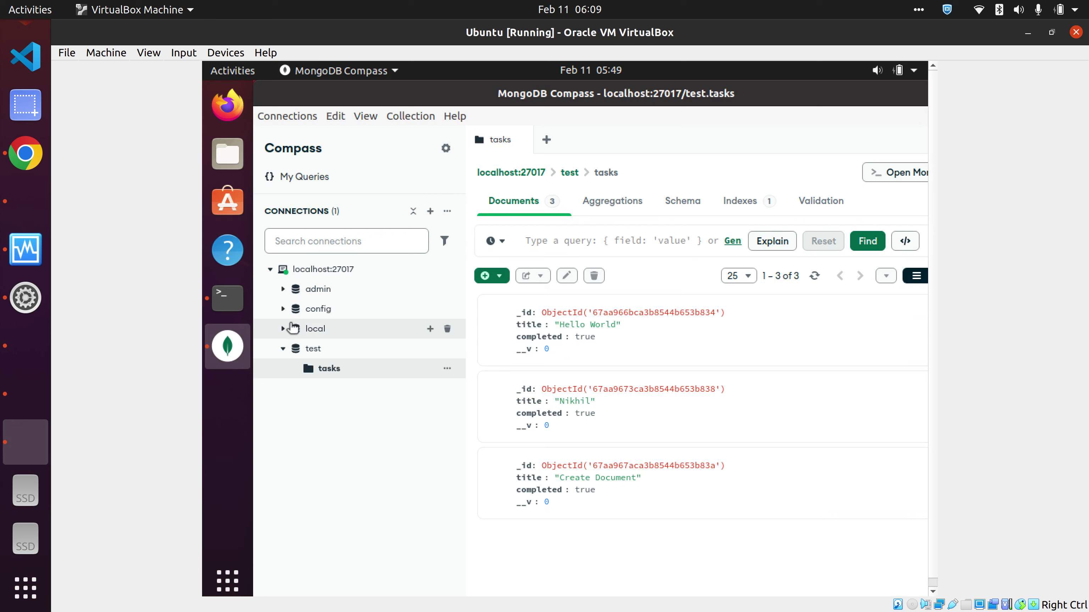
left_click(284, 290)
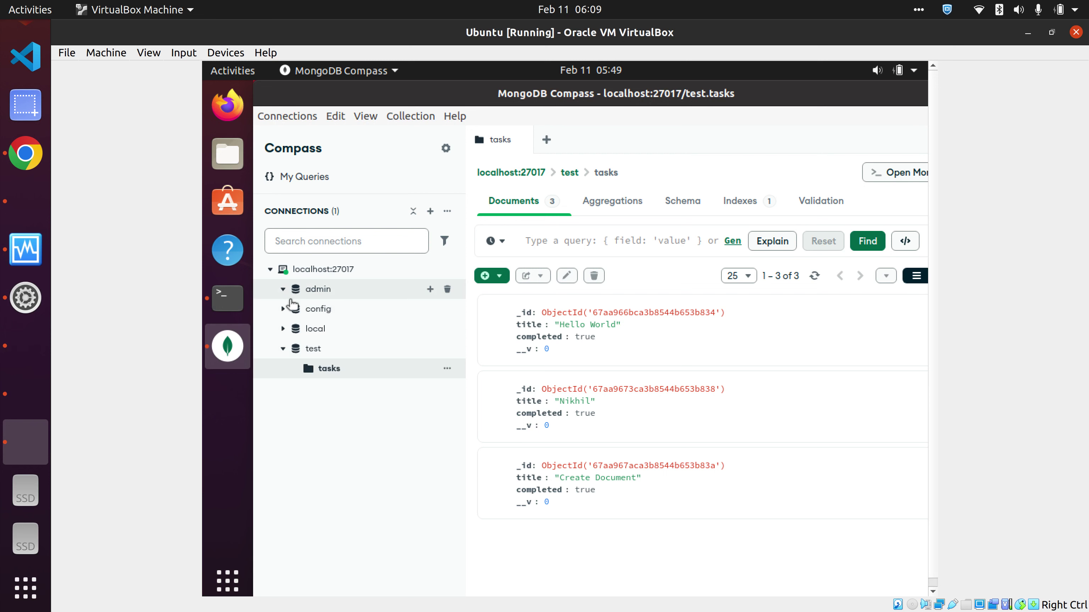
left_click(283, 309)
left_click(284, 329)
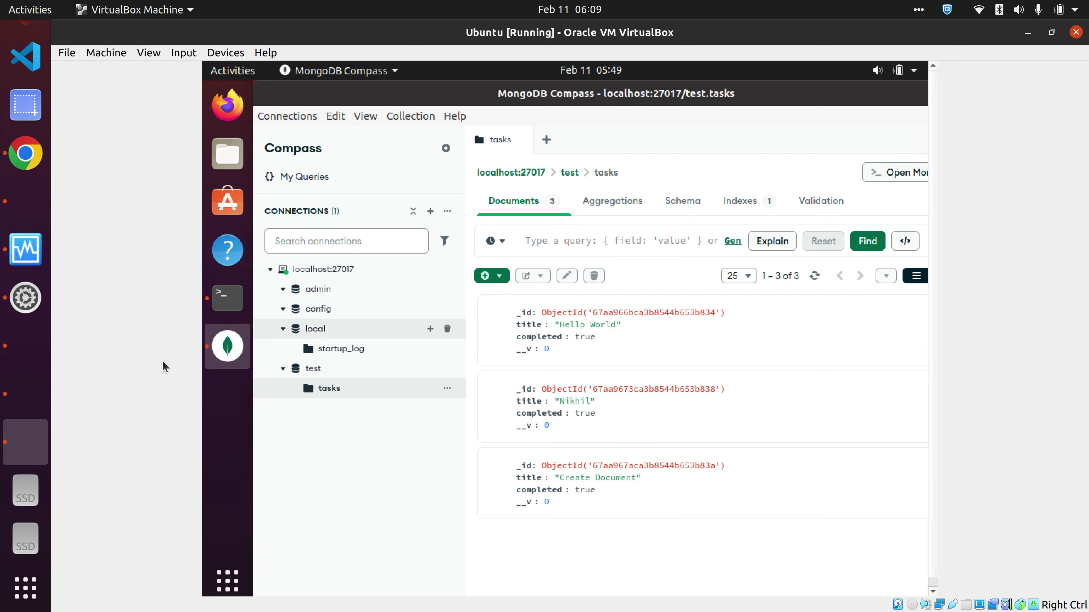
- Recheck Mint 2's API log, then show Ubuntu's terminal reporting mongod active (running)
left_click(32, 408)
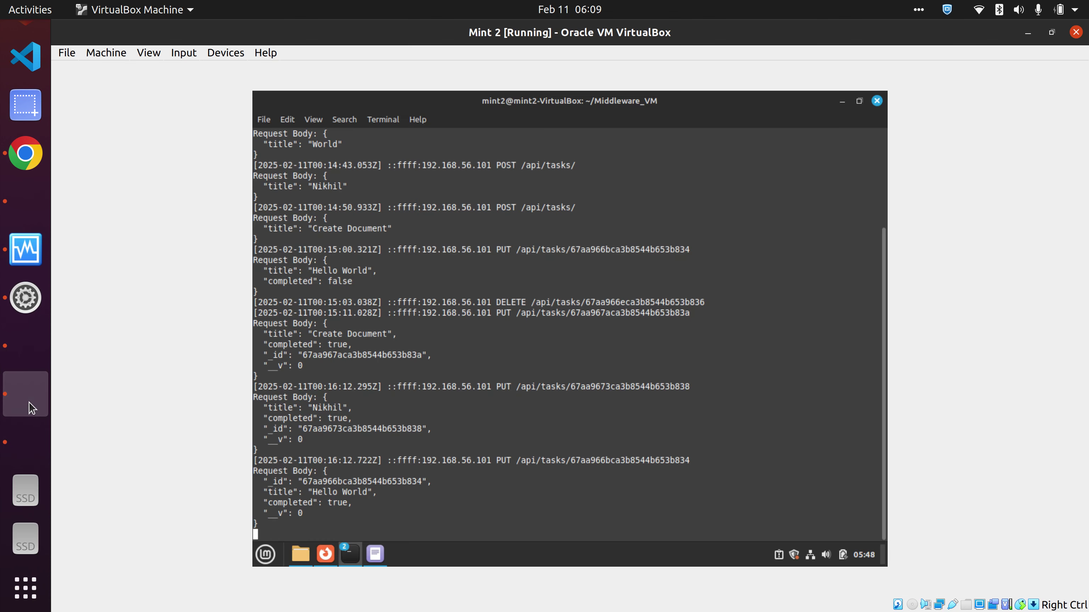
left_click(24, 442)
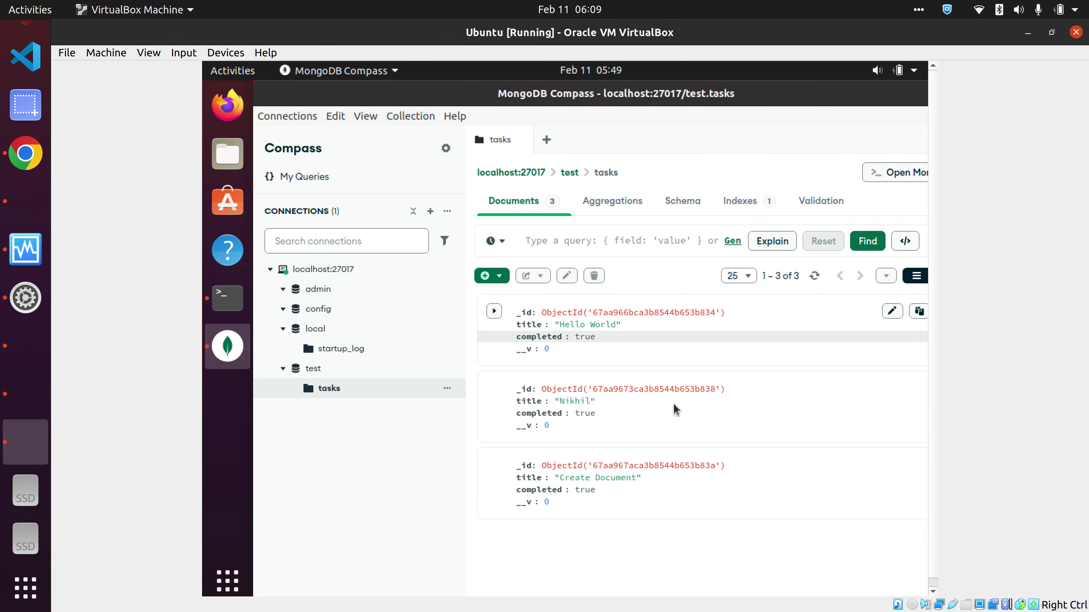
left_click(225, 306)
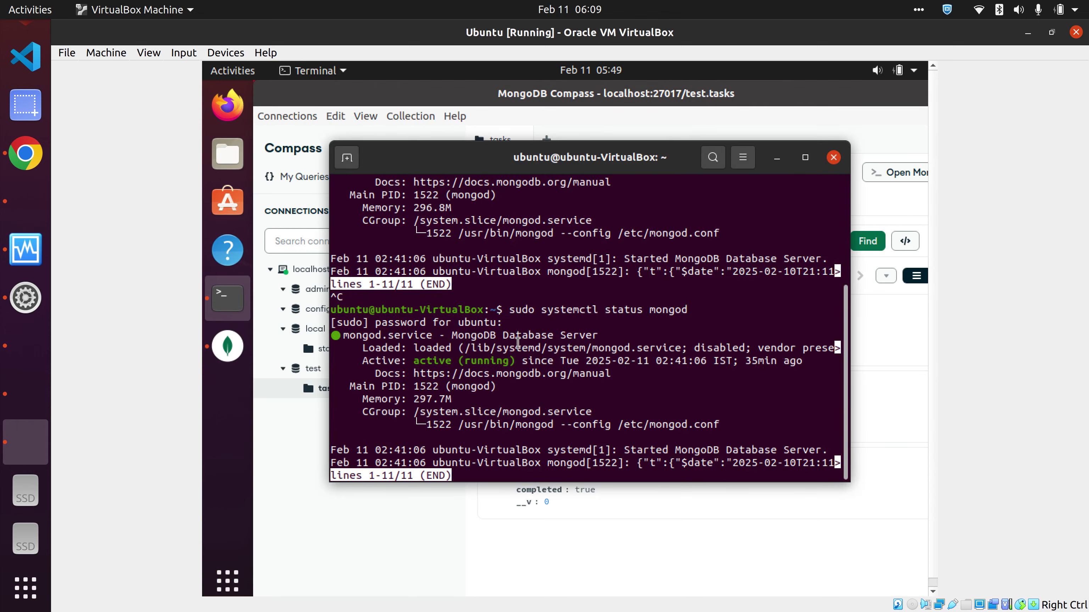
scroll(632, 325, "up", 5)
scroll(632, 325, "down", 5)
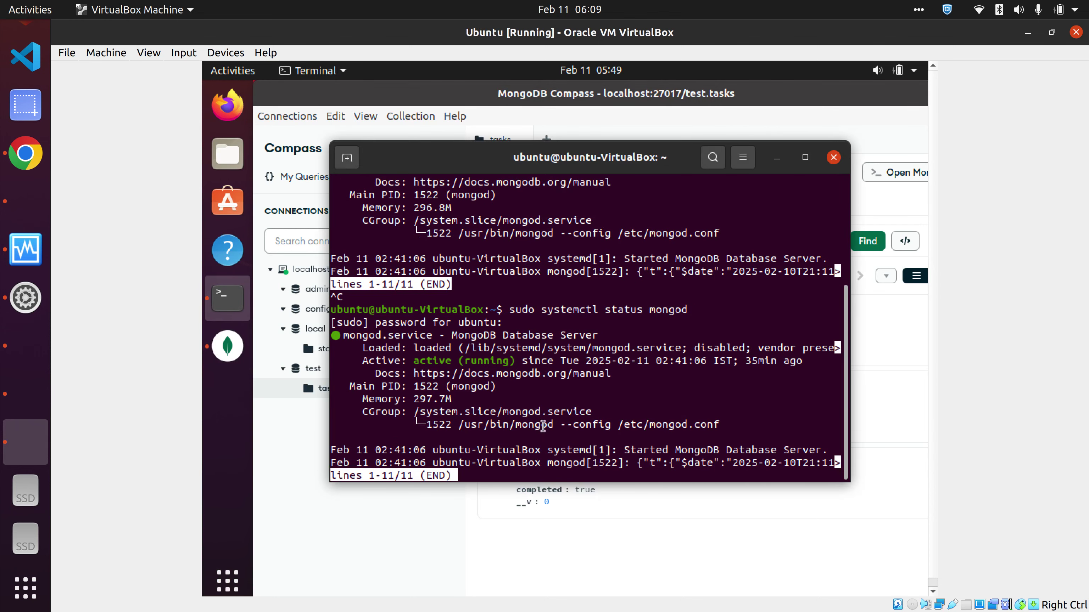